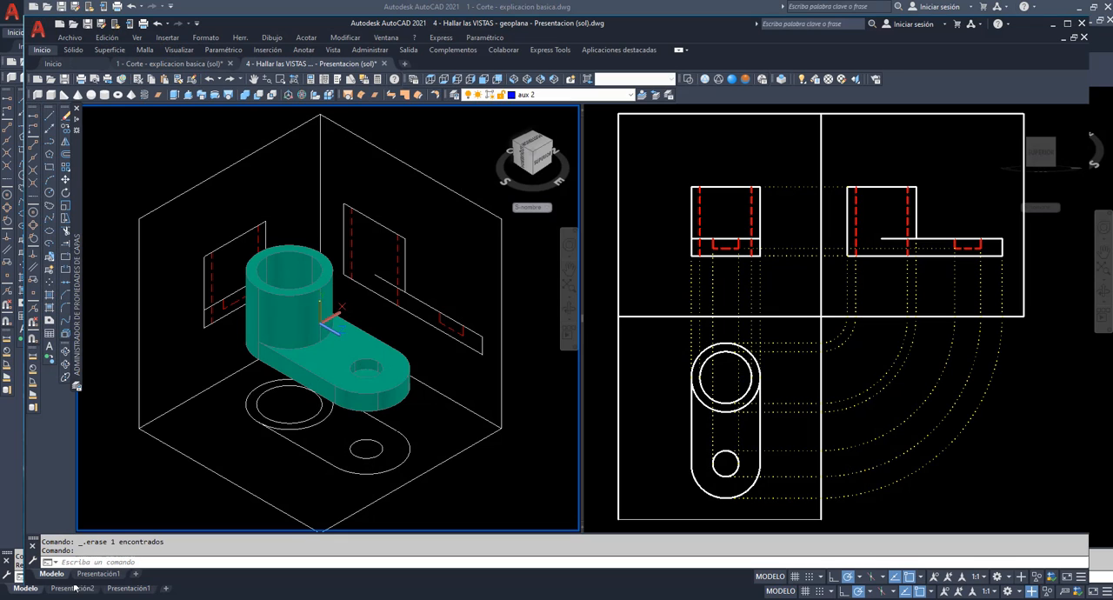
# Review the finished views on the Presentación2 and Presentación1 layouts, including the hatched section and the shaded isometric view.
pyautogui.click(120, 593)
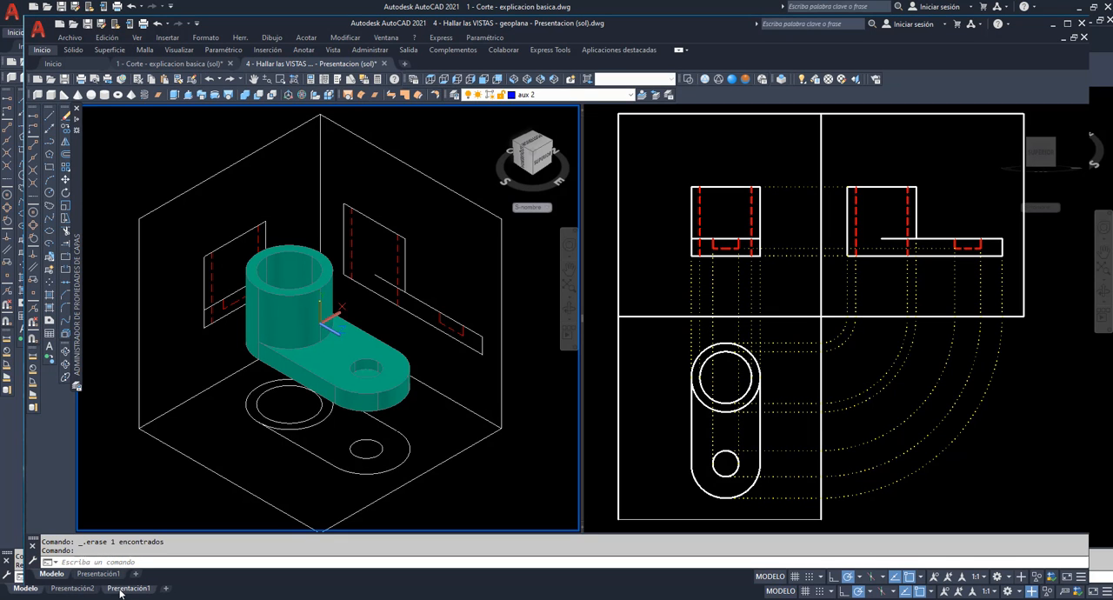
pyautogui.click(85, 590)
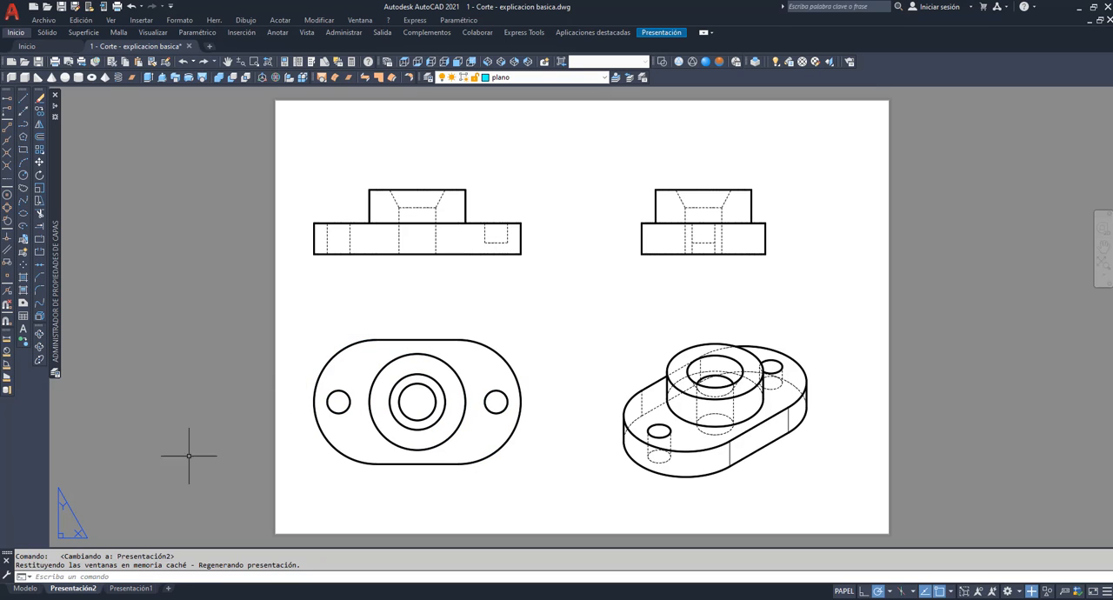
pyautogui.click(120, 590)
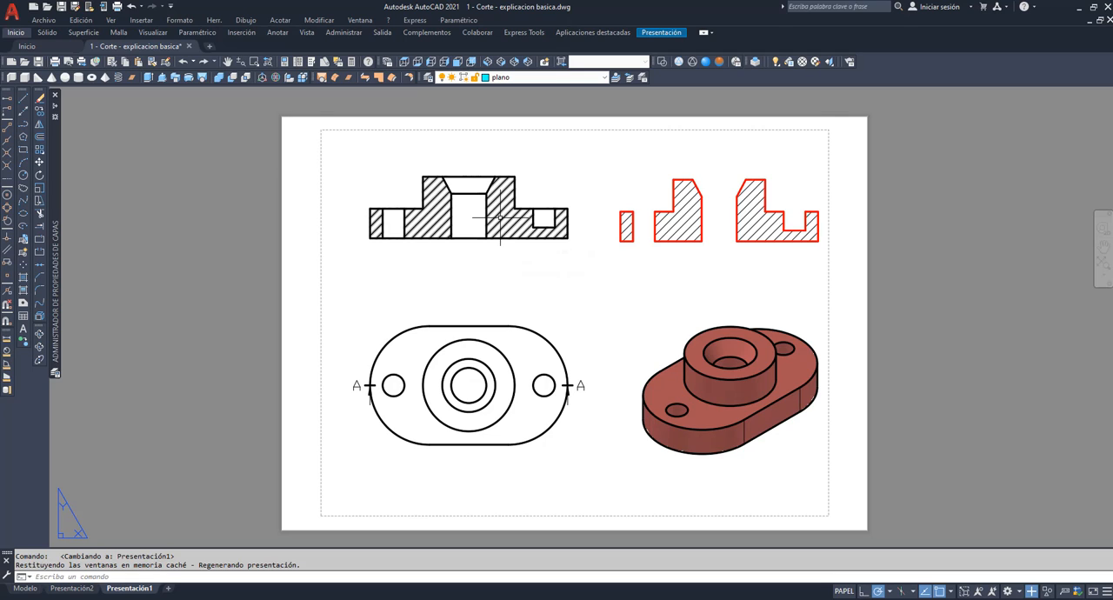
pyautogui.moveTo(500, 218)
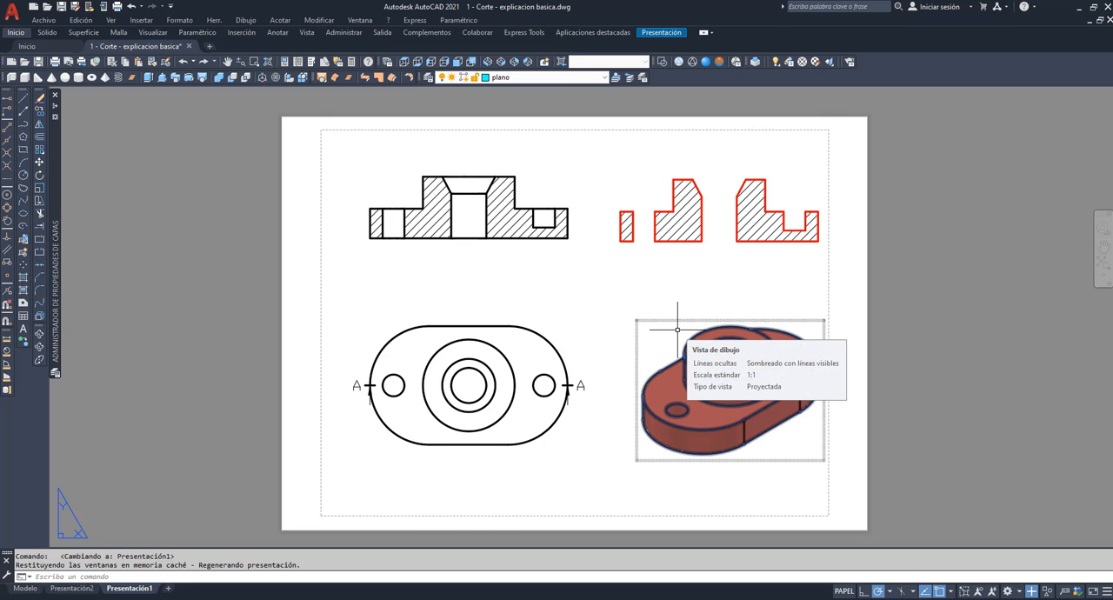
# Switch to model space and set the UCS to Universal.
pyautogui.click(26, 588)
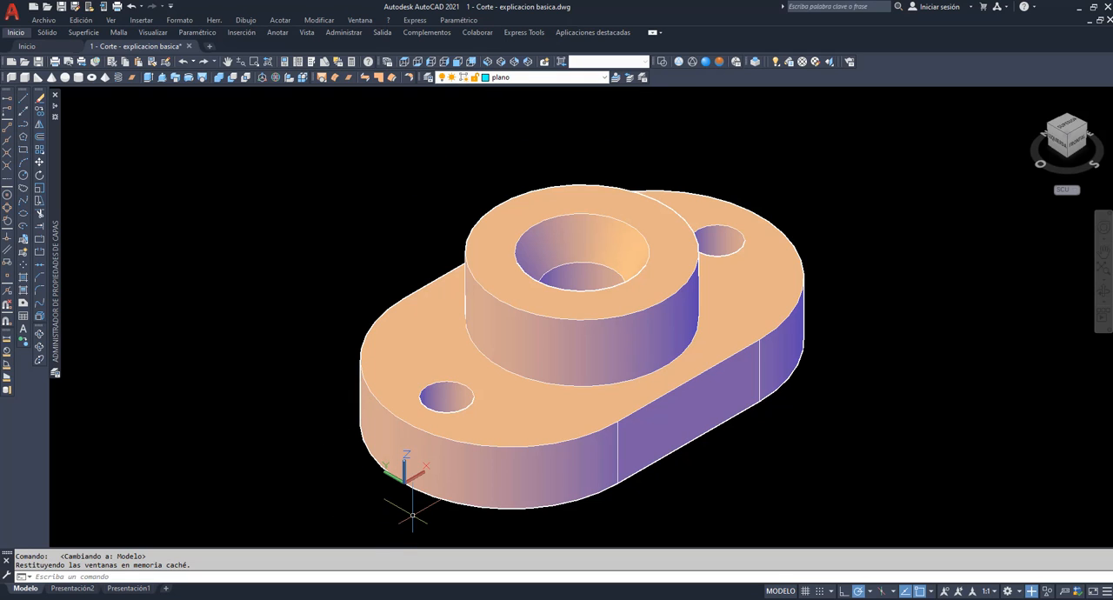
pyautogui.write('scp')
pyautogui.press('Return')
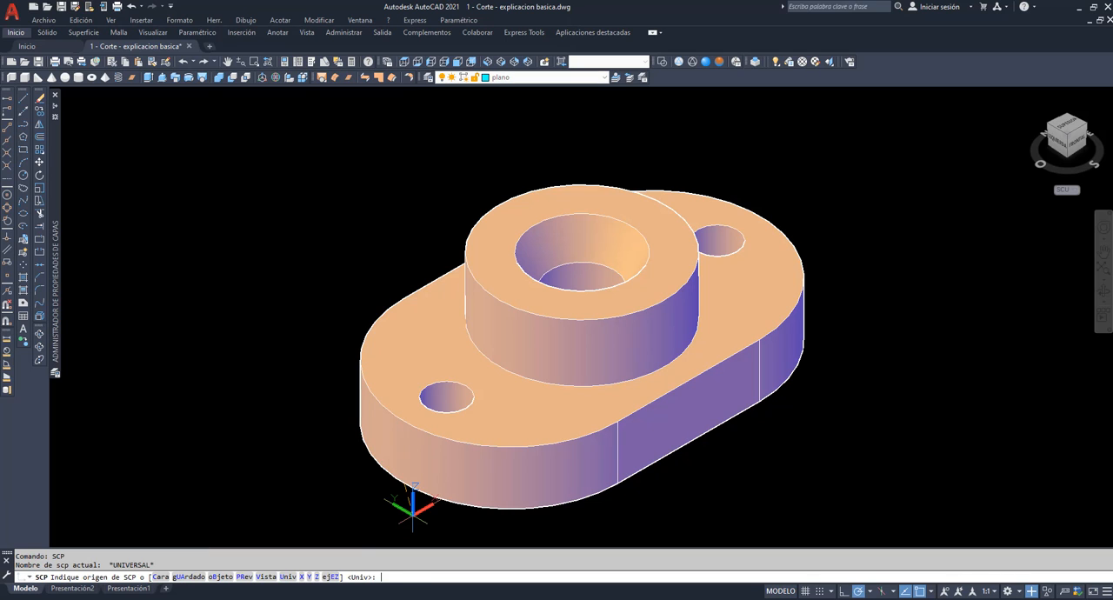
pyautogui.press('Return')
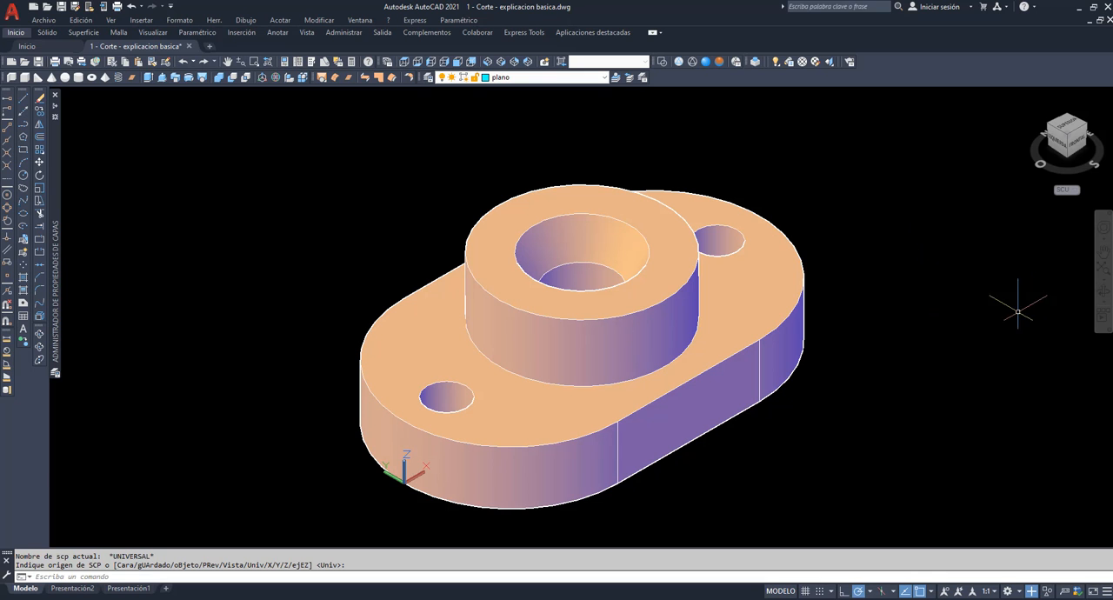
# Examine the 3D part from different angles and in the wireframe, Realistic and Conceptual visual styles.
pyautogui.click(1101, 288)
pyautogui.moveTo(902, 261); pyautogui.dragTo(831, 341)
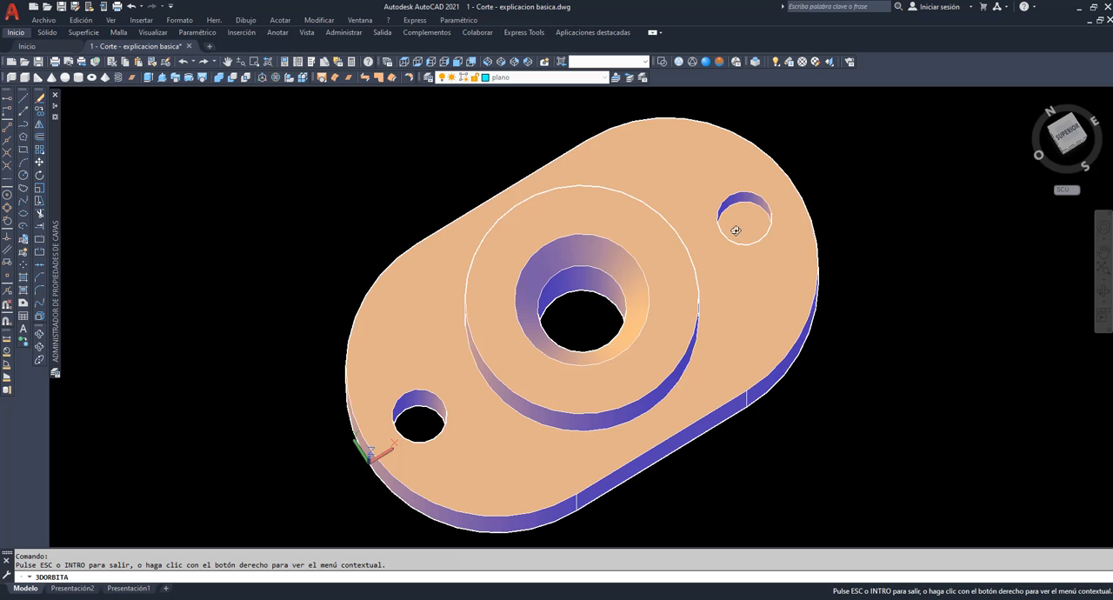
pyautogui.moveTo(728, 361); pyautogui.dragTo(733, 154)
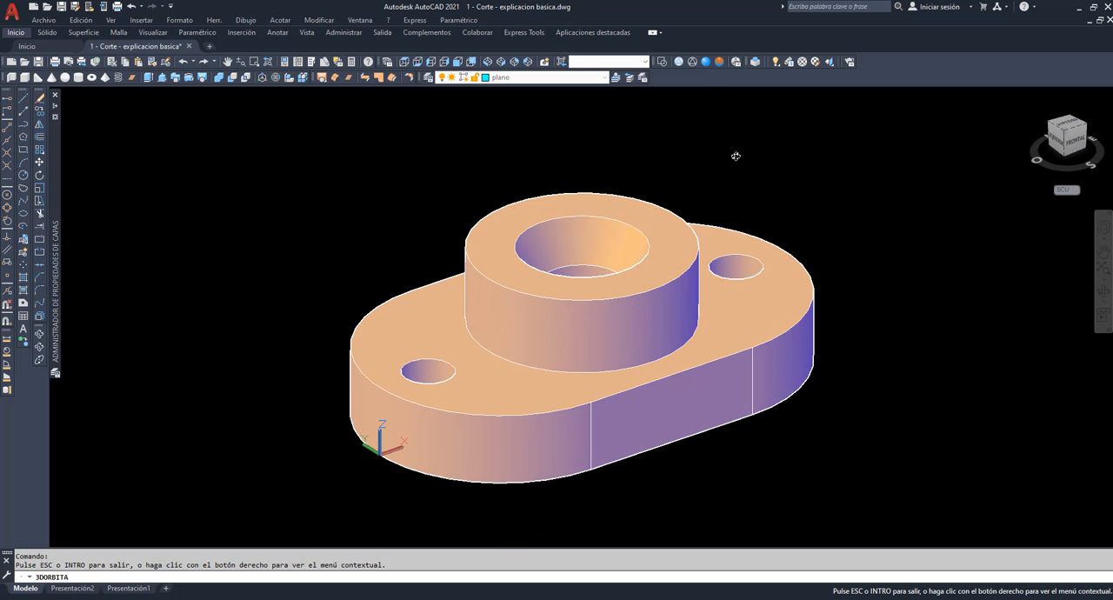
pyautogui.click(679, 62)
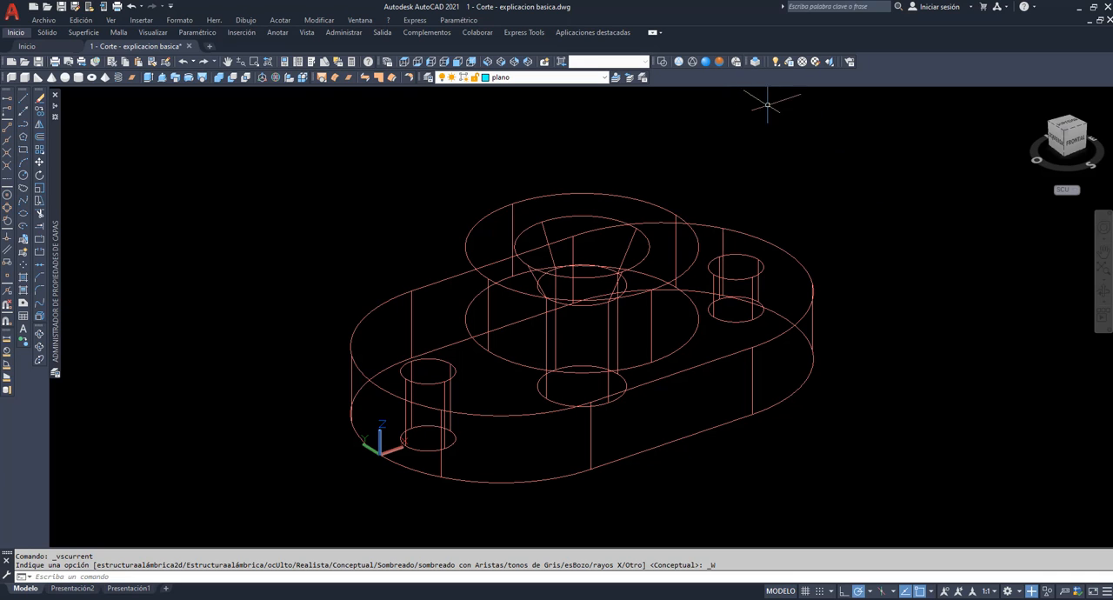
pyautogui.click(705, 62)
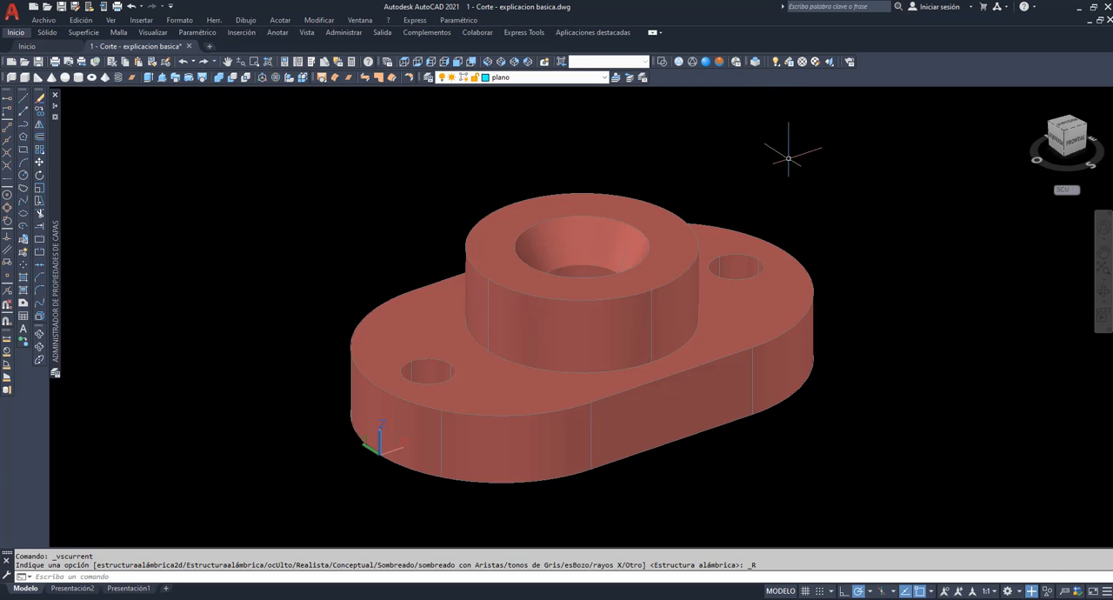
pyautogui.click(720, 62)
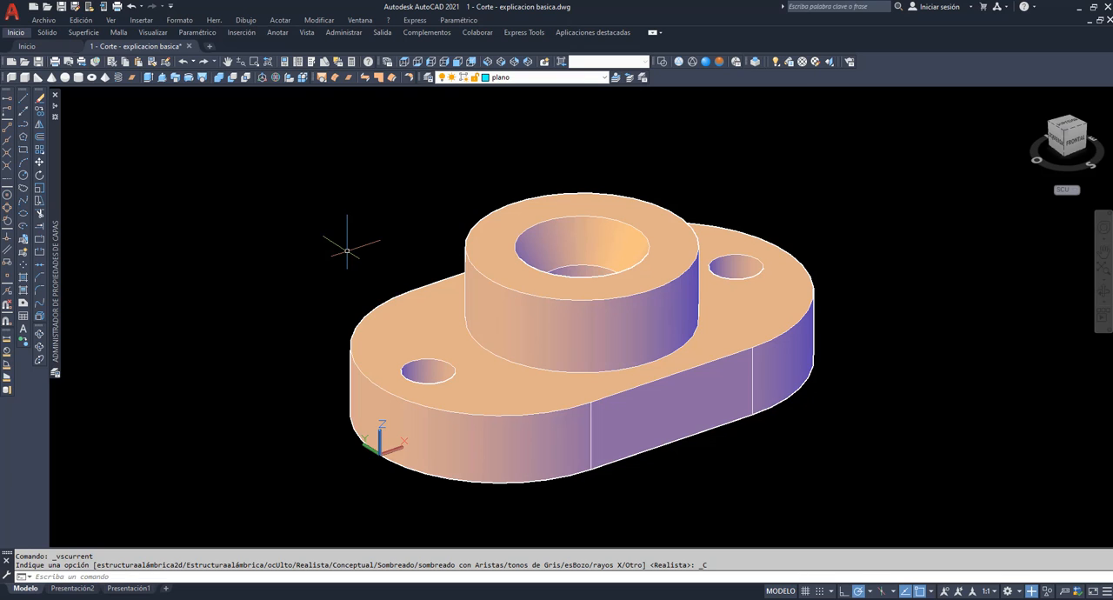
# Rotate the UCS 90° about the X axis.
pyautogui.write('scp')
pyautogui.press('Return')
pyautogui.write('x')
pyautogui.press('Return')
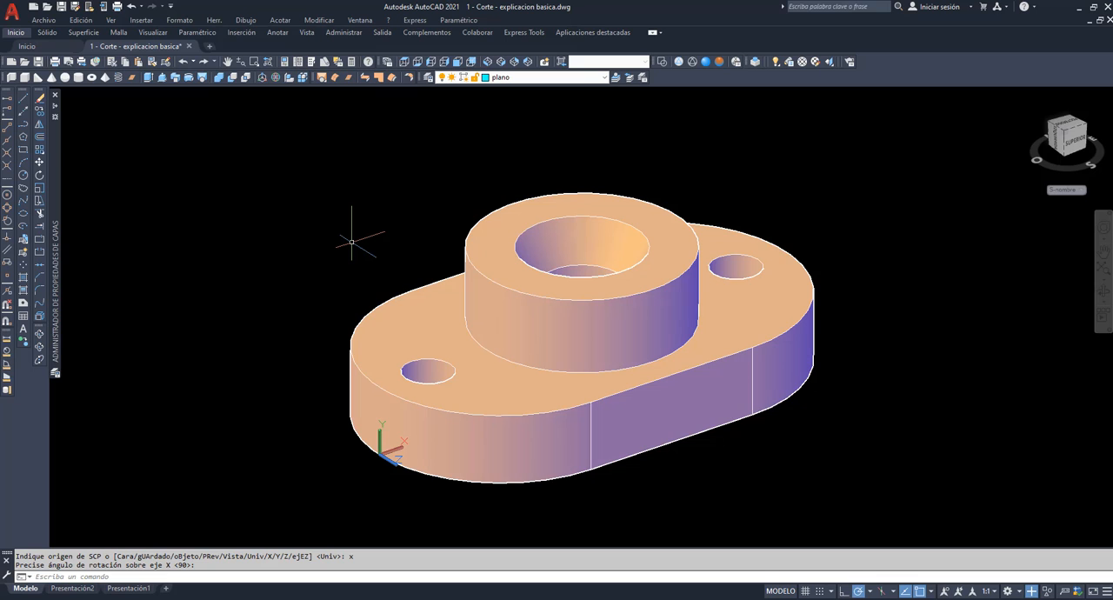
# Draw a vertical rectangle from 0,0 to a corner above and beyond the far end of the part, along its central plane.
pyautogui.moveTo(58, 225)
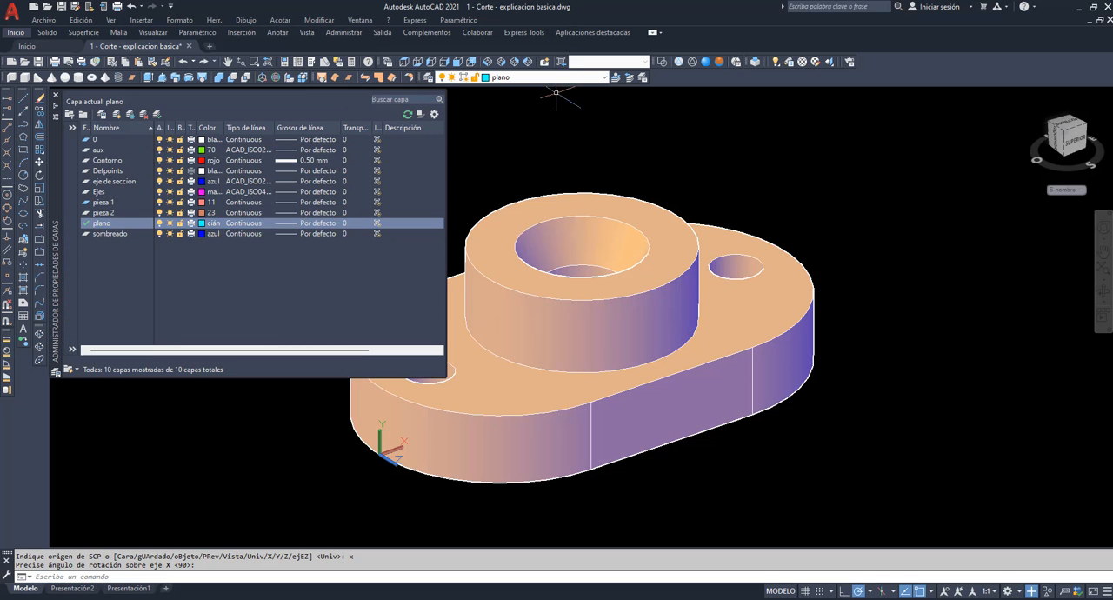
pyautogui.click(24, 151)
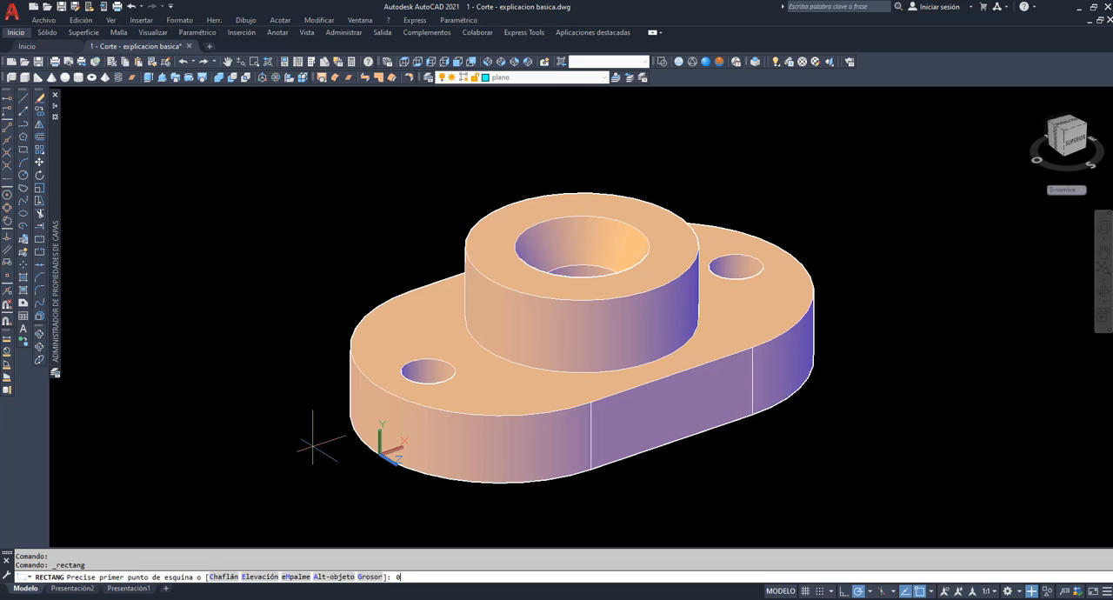
pyautogui.write('0,0')
pyautogui.press('Return')
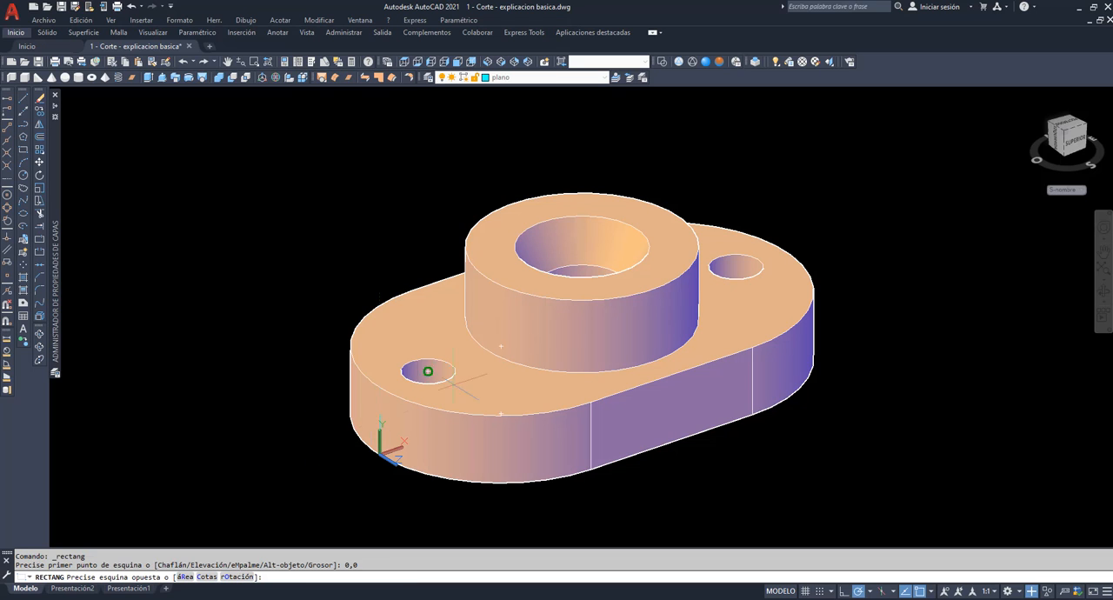
pyautogui.click(809, 107)
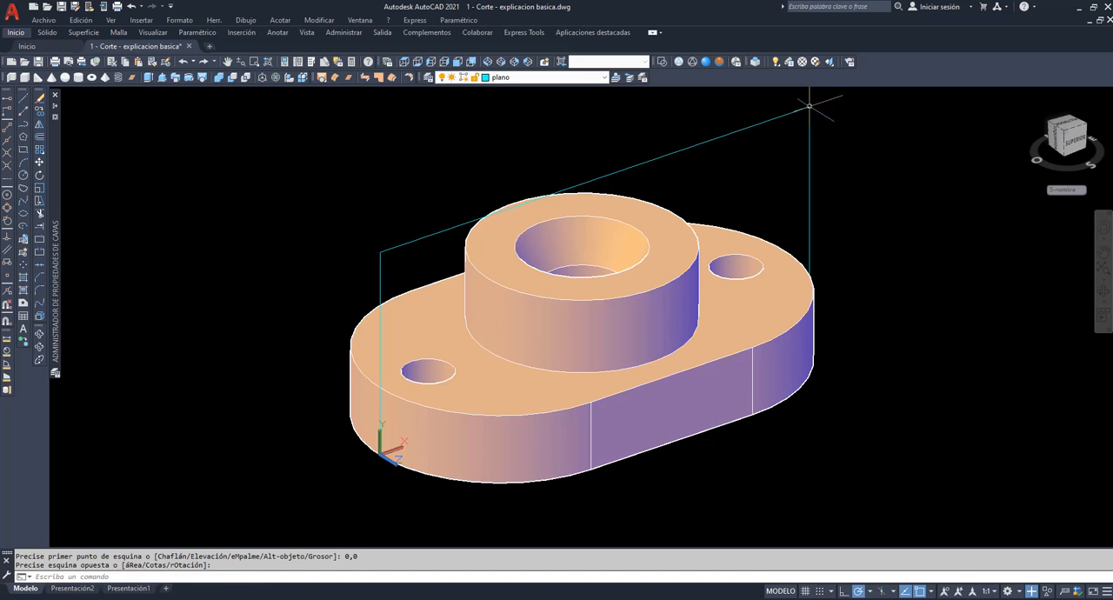
# Convert the vertical rectangle into a region and inspect how it cuts through the part.
pyautogui.click(23, 302)
pyautogui.click(405, 245)
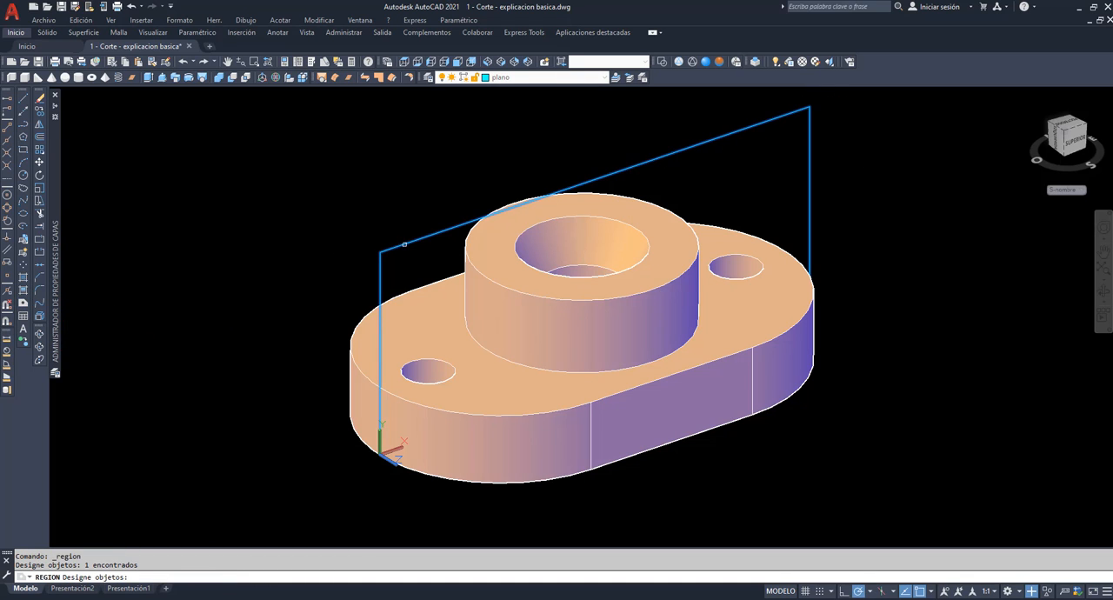
pyautogui.press('Return')
pyautogui.click(1102, 290)
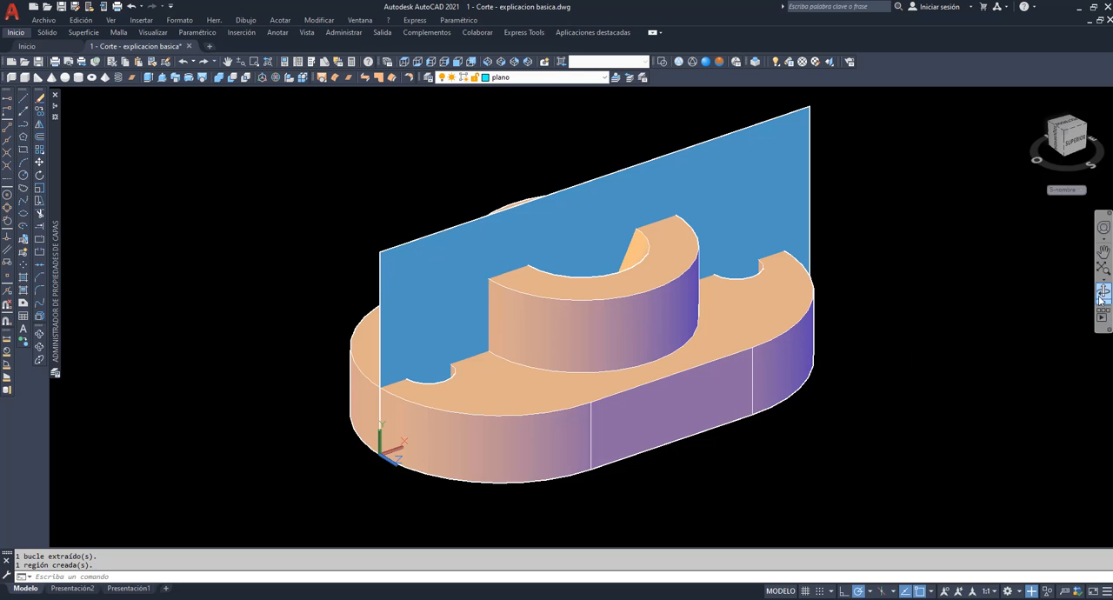
pyautogui.moveTo(930, 321); pyautogui.dragTo(759, 177)
pyautogui.press('Escape')
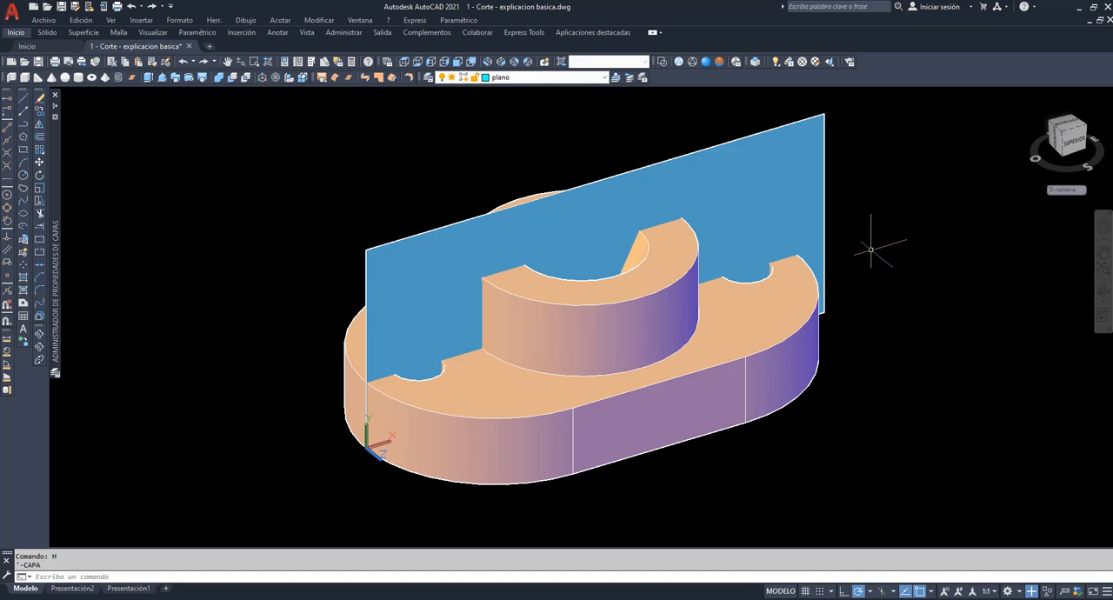
# Make pieza 1 the current layer and turn off the plano layer.
pyautogui.moveTo(796, 201)
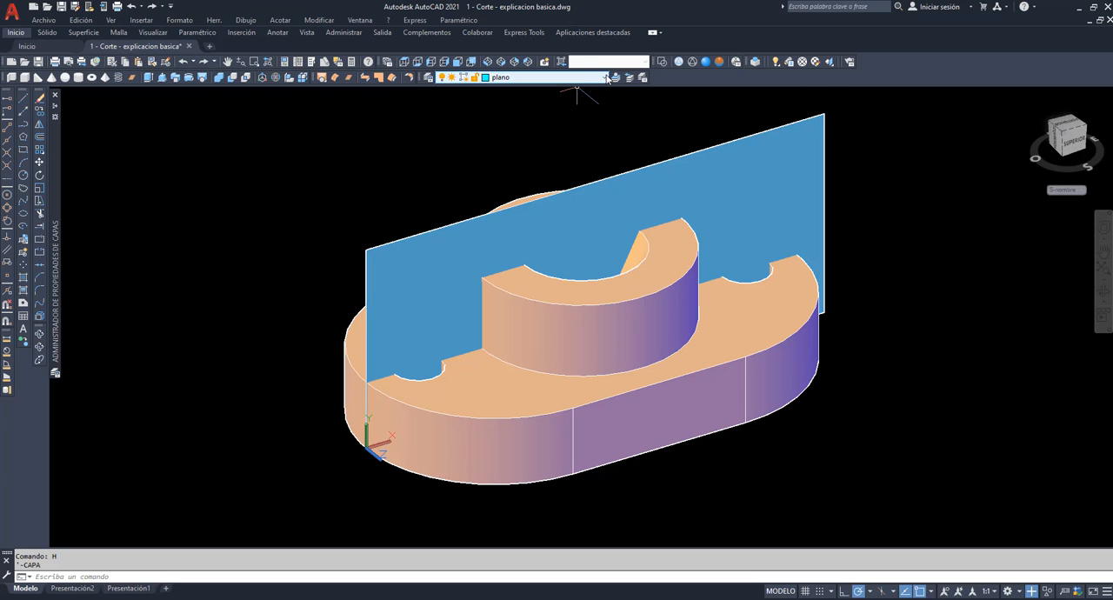
pyautogui.click(607, 78)
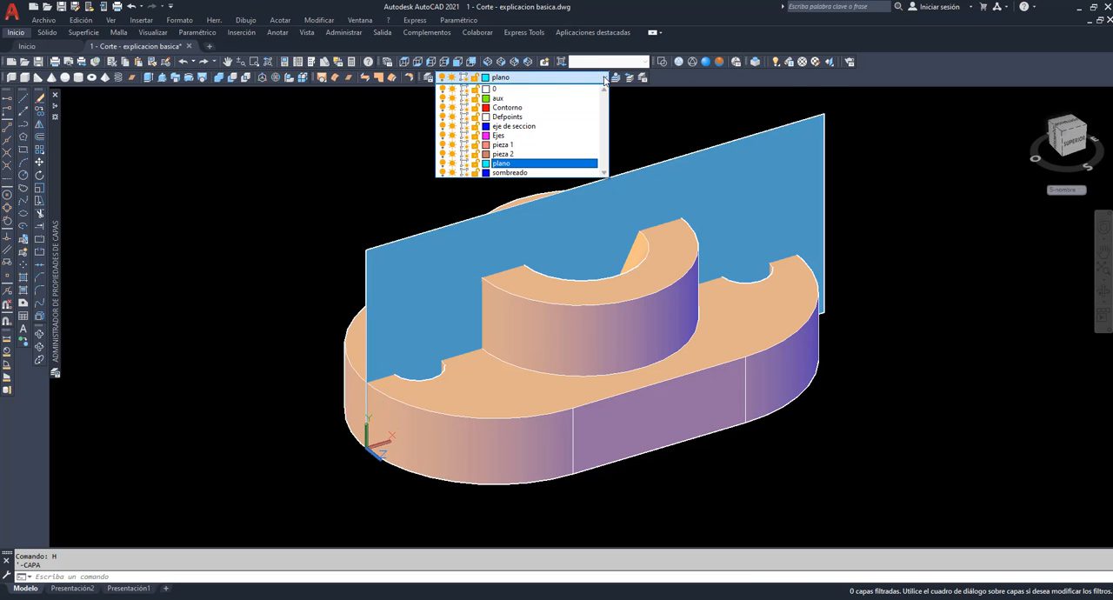
pyautogui.click(509, 146)
pyautogui.click(602, 79)
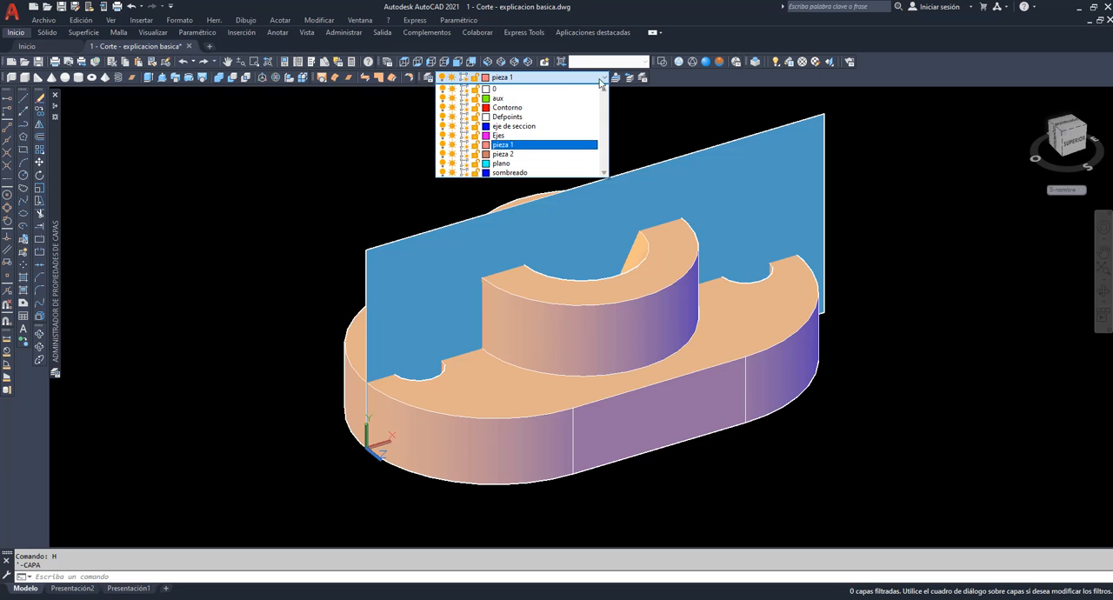
pyautogui.click(443, 165)
pyautogui.click(406, 163)
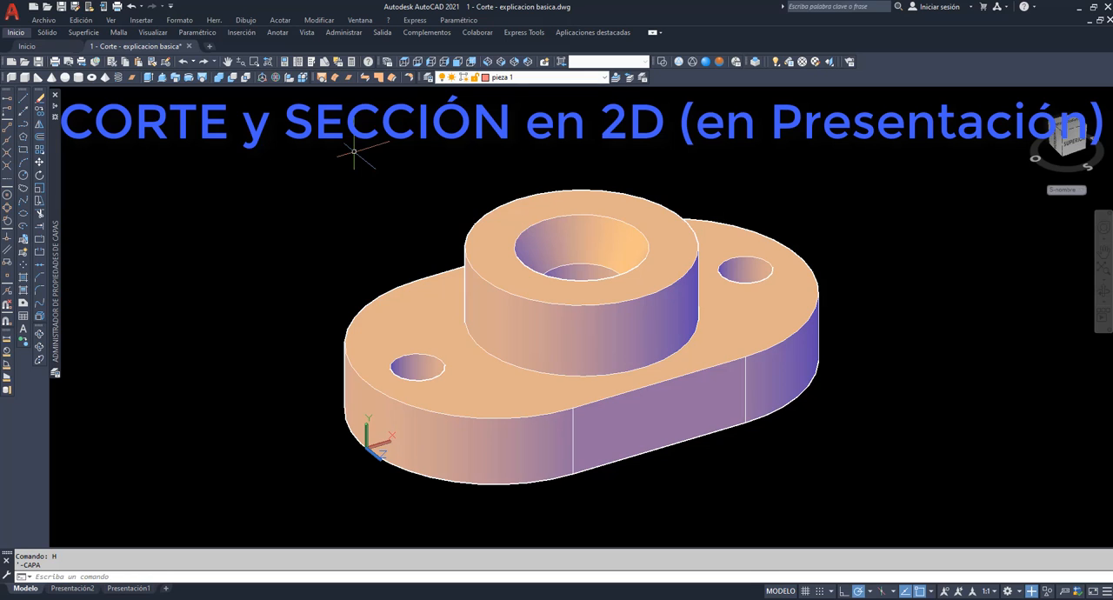
# On the Presentación1 layout, place a 1:1 front base view from model space in the upper-left area of the sheet.
pyautogui.click(127, 589)
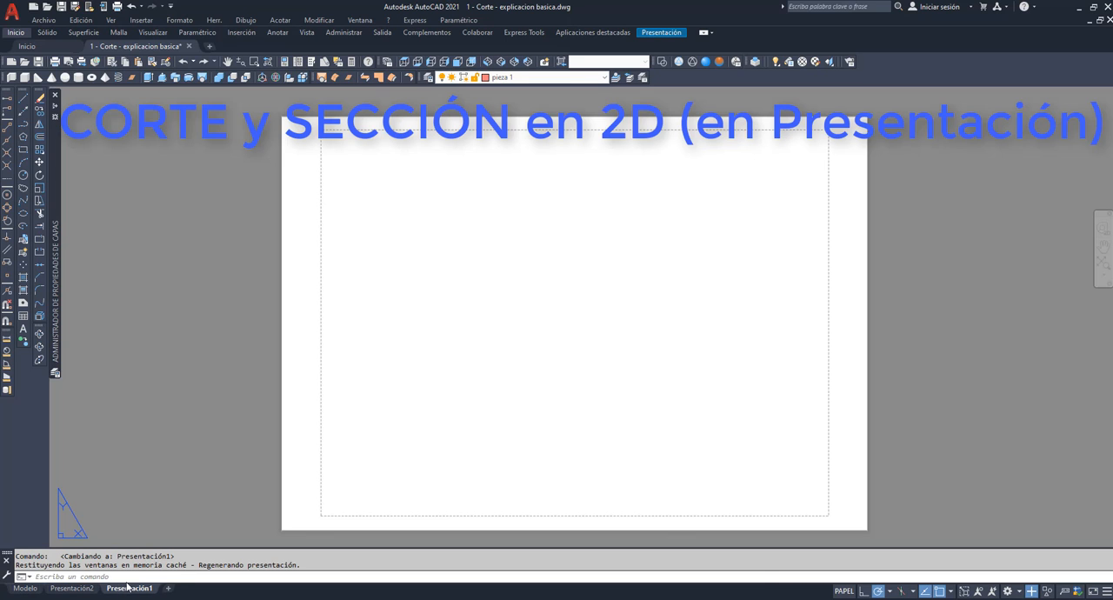
pyautogui.click(671, 35)
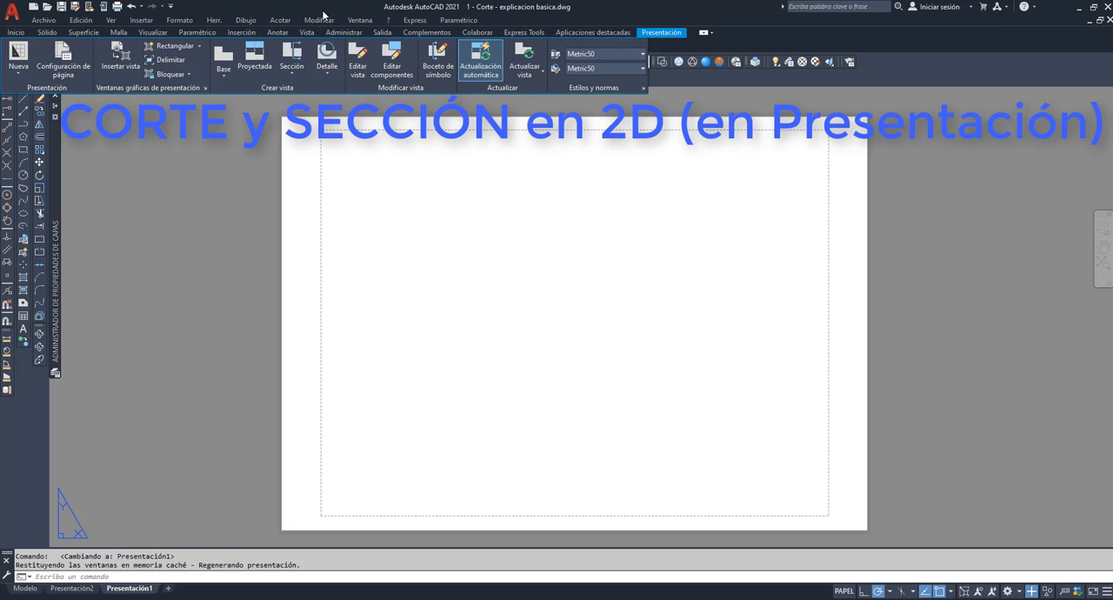
pyautogui.click(224, 79)
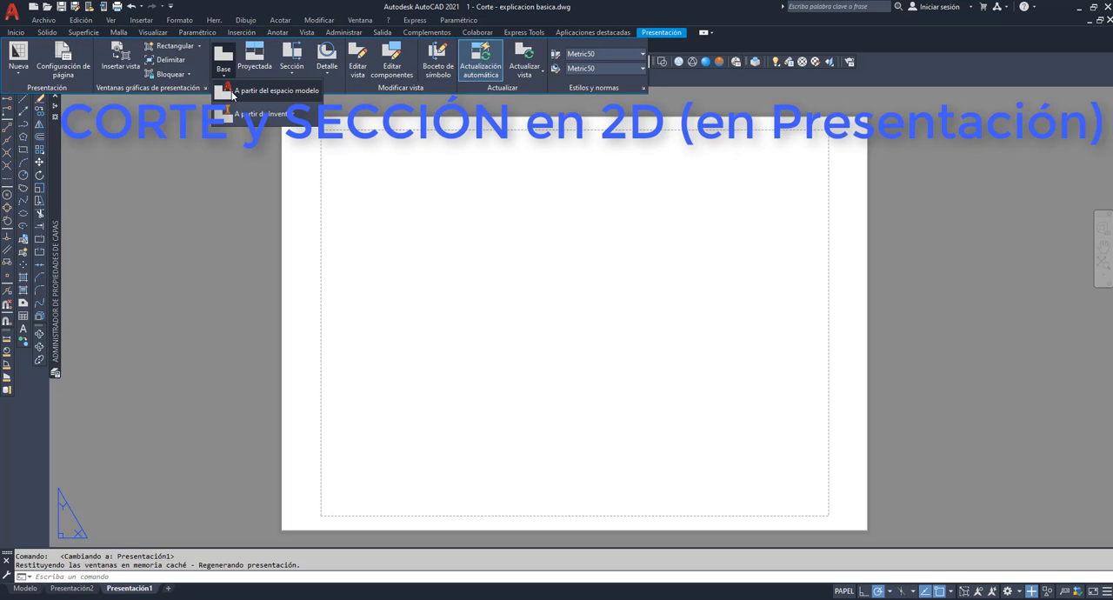
pyautogui.click(233, 93)
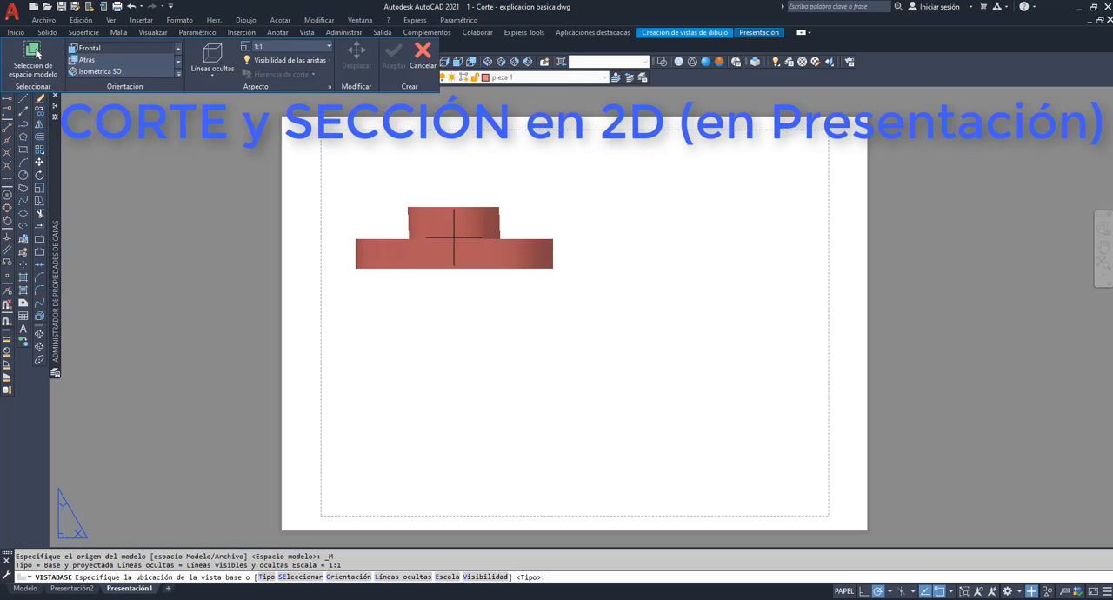
pyautogui.click(453, 236)
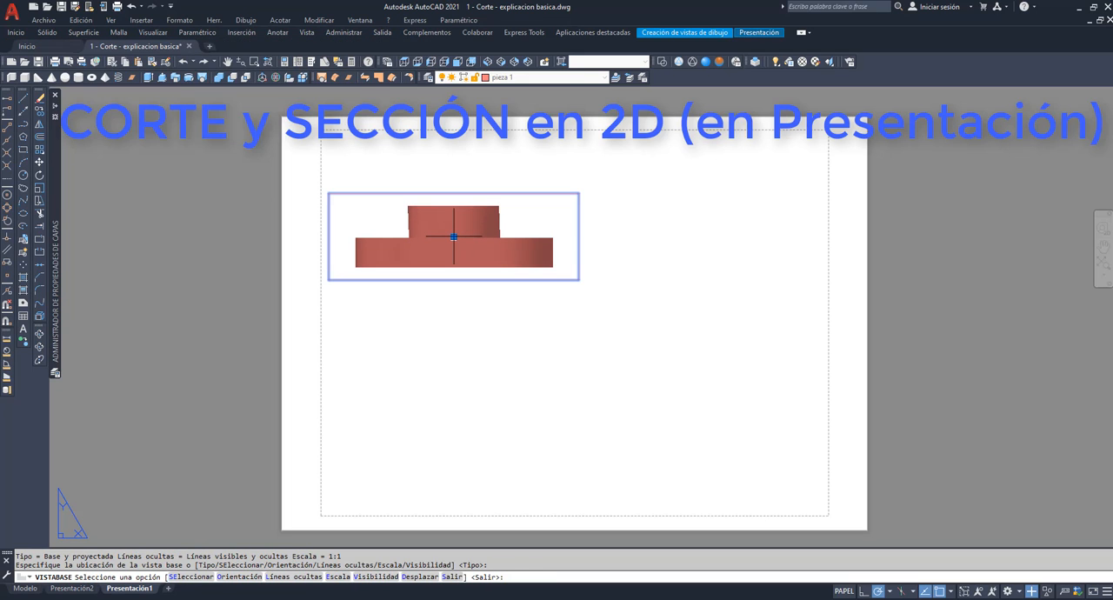
pyautogui.press('Return')
# Project a top view below the base view, a side view beside it and an isometric view diagonally below.
pyautogui.click(453, 409)
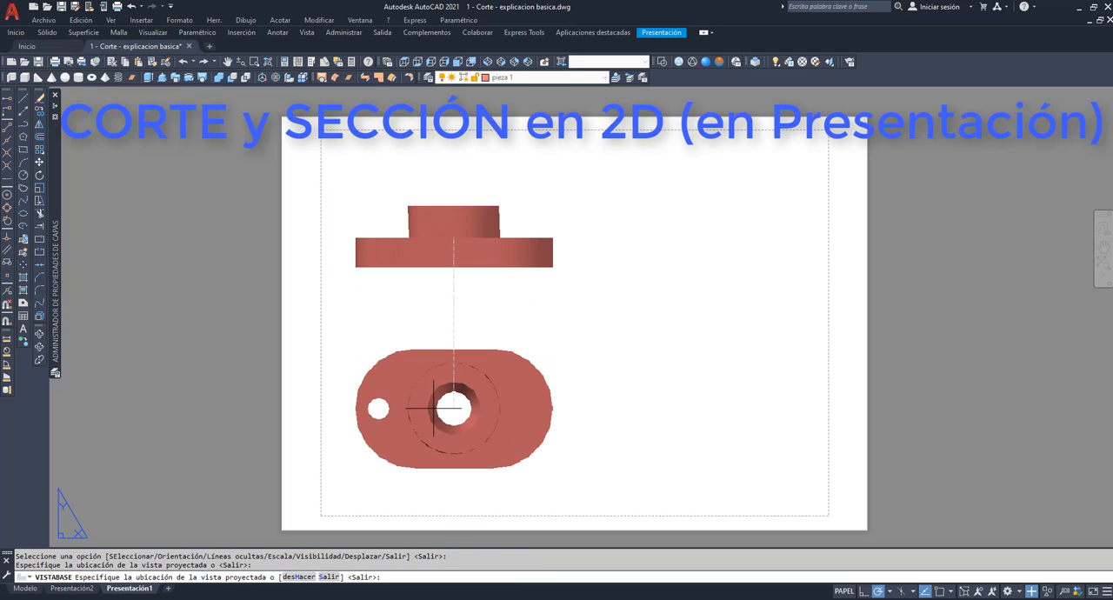
pyautogui.click(694, 250)
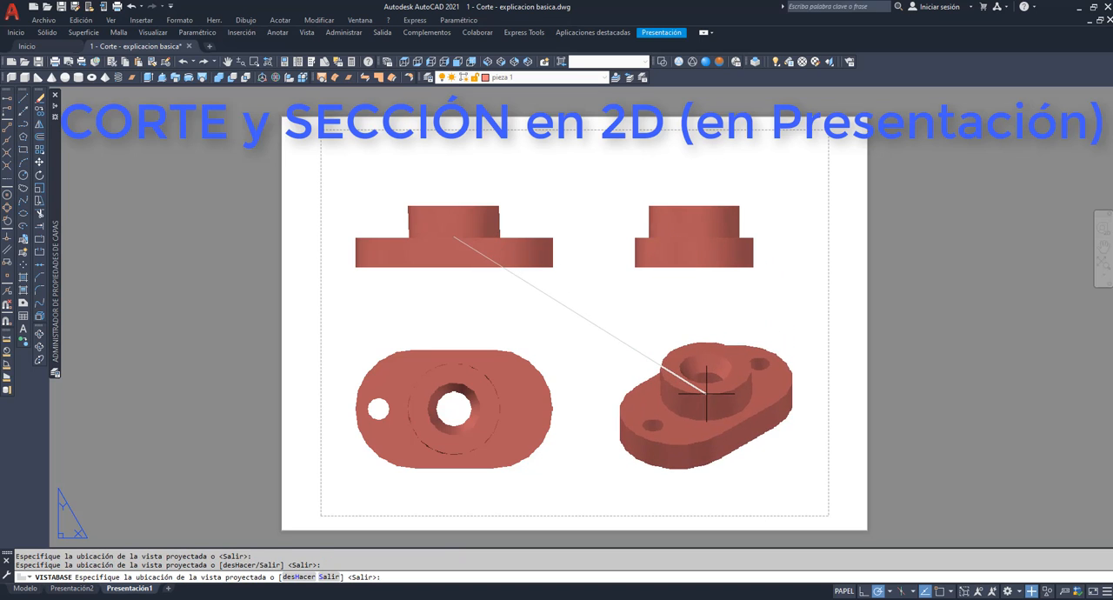
pyautogui.click(706, 394)
pyautogui.press('Return')
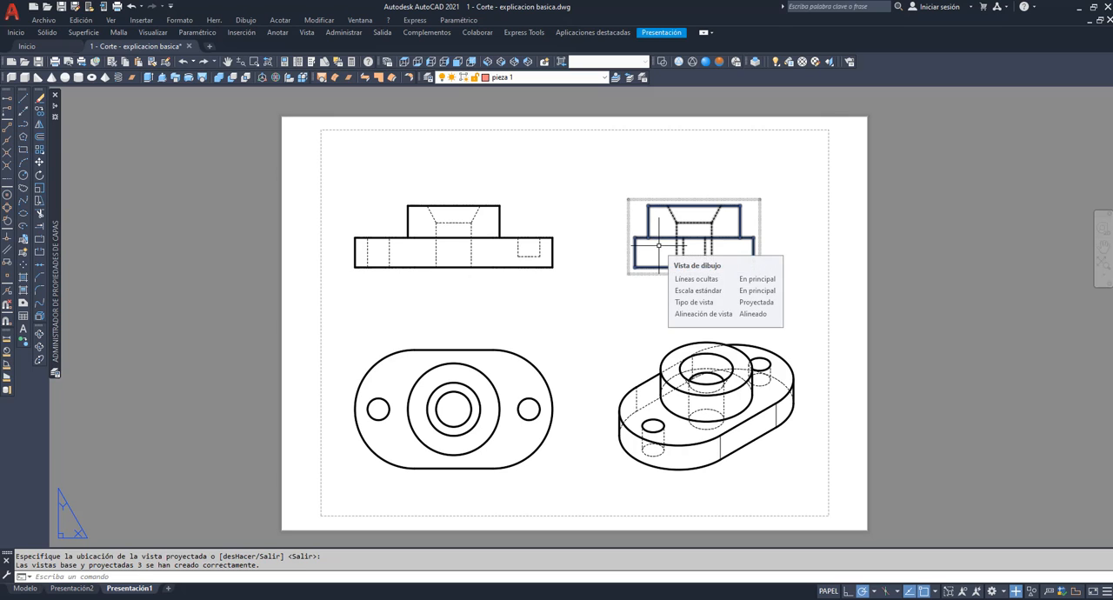
# Create a full section A-A horizontally through the top view, from its left edge to its right edge, and place it just above.
pyautogui.click(477, 406)
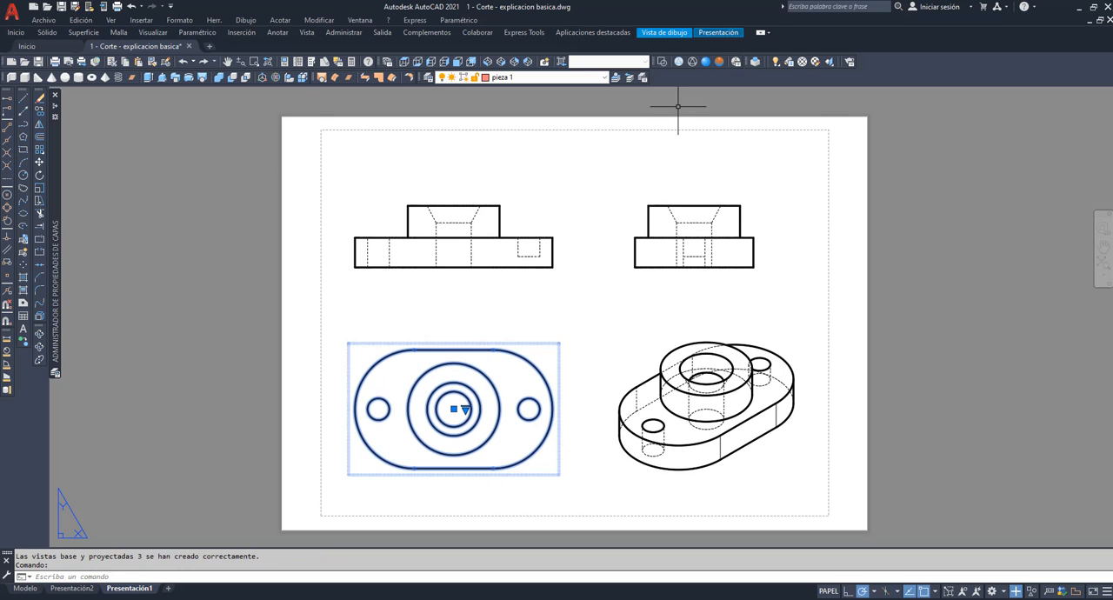
pyautogui.click(706, 33)
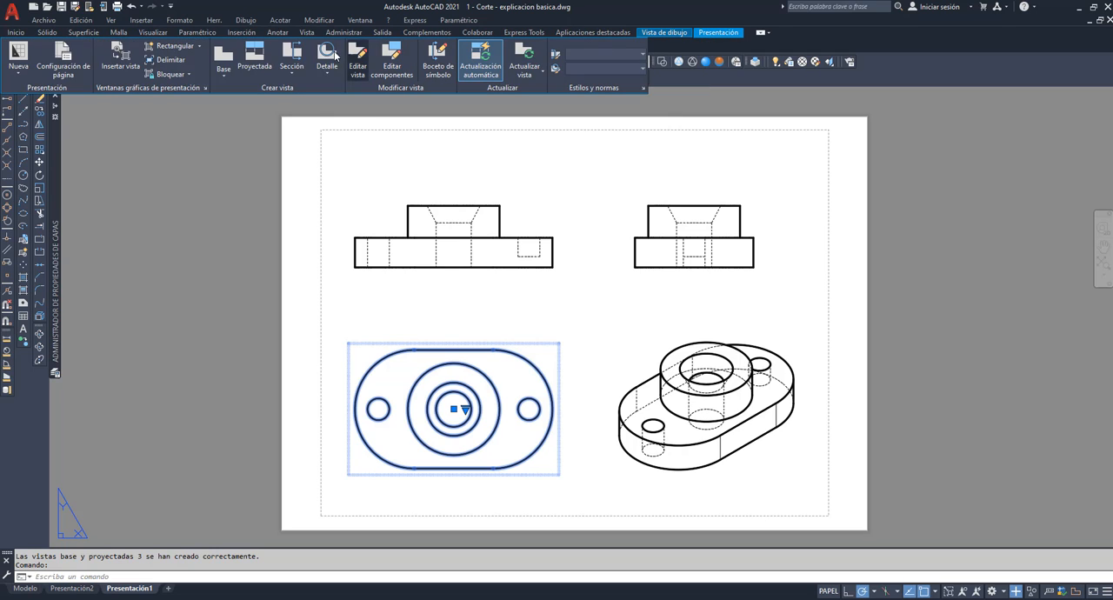
pyautogui.click(289, 76)
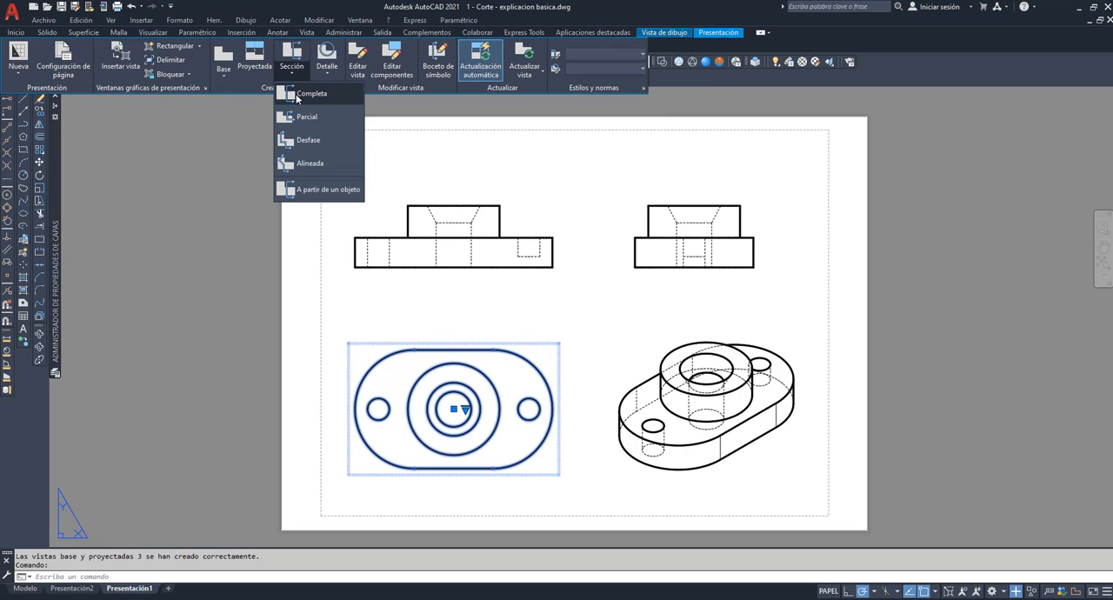
pyautogui.click(300, 94)
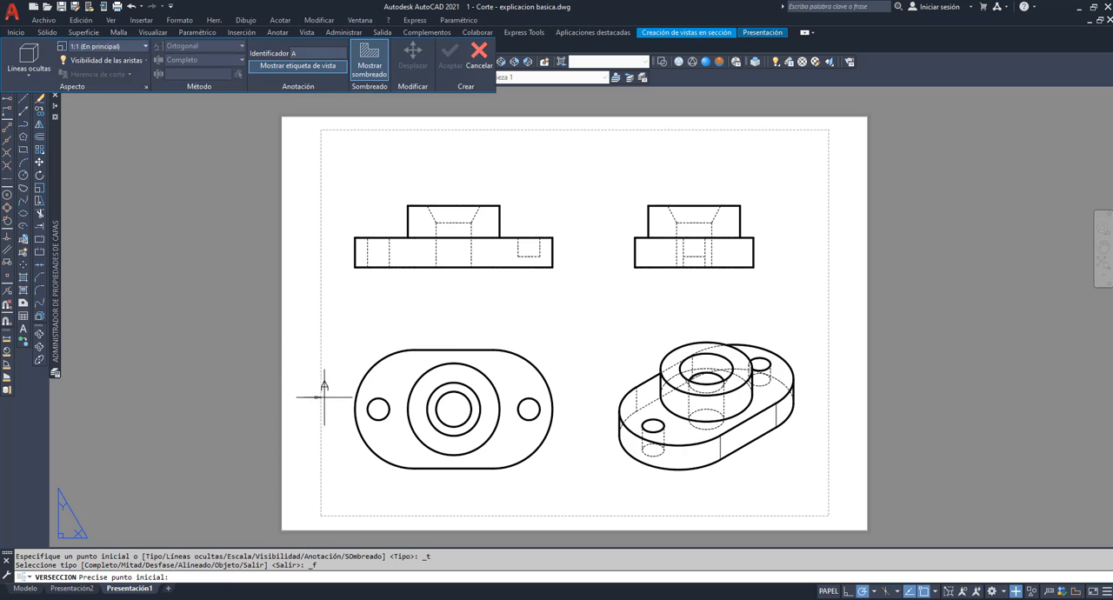
pyautogui.click(354, 408)
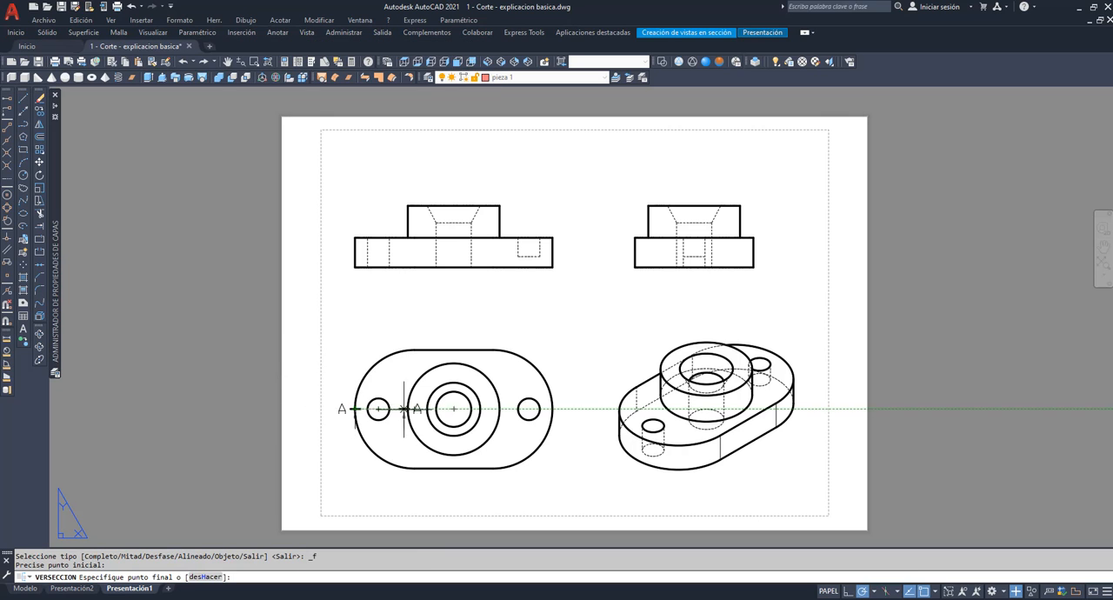
pyautogui.click(554, 408)
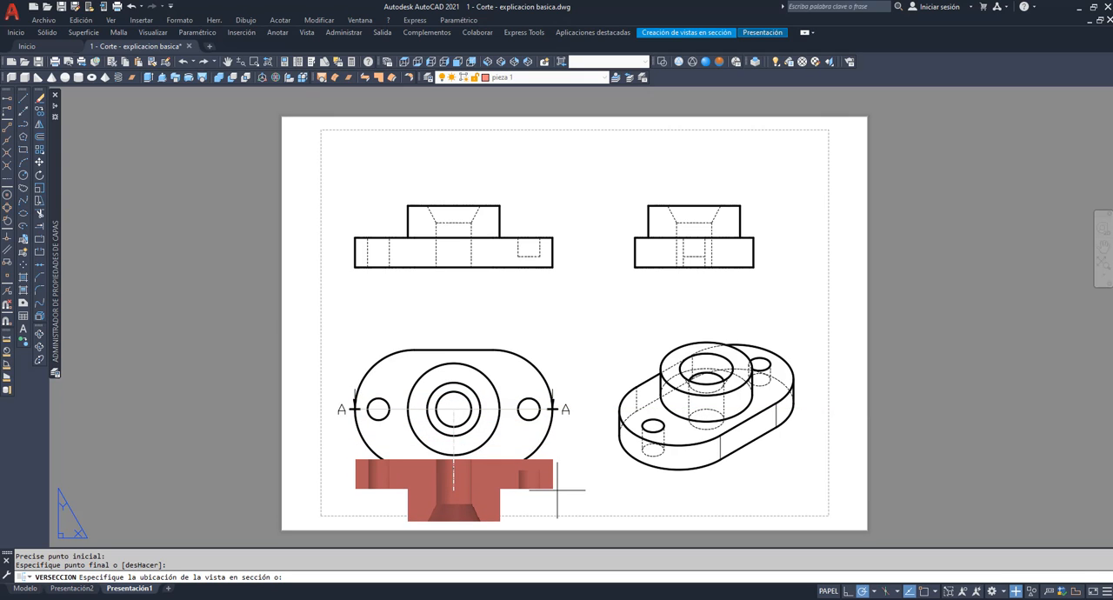
pyautogui.click(565, 305)
pyautogui.press('Return')
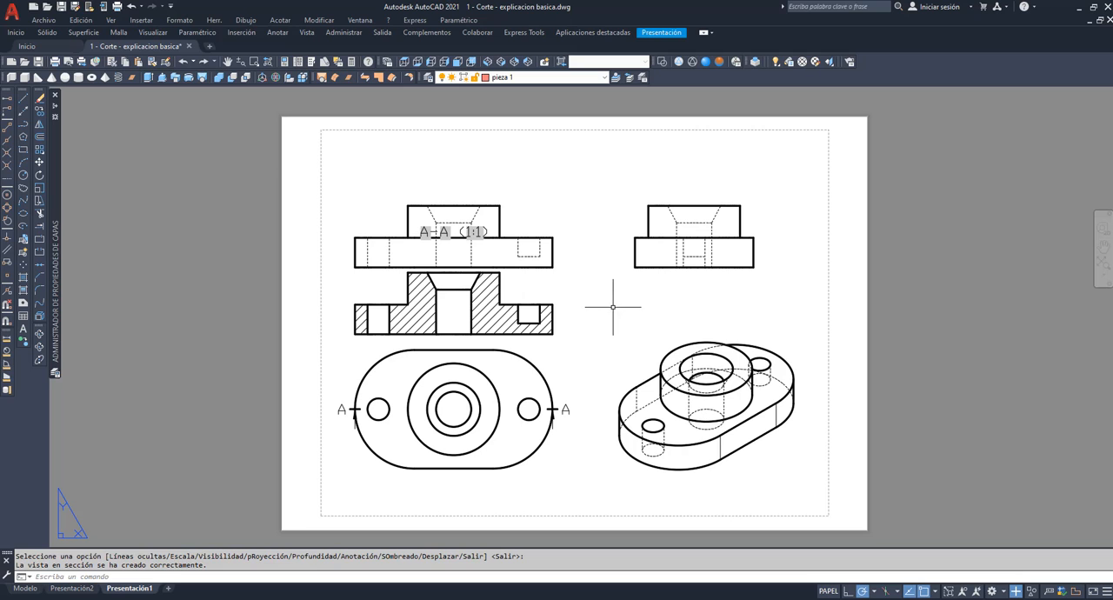
# Project an isometric view from the A-A section view and place it down to the left, beside the sheet.
pyautogui.click(480, 307)
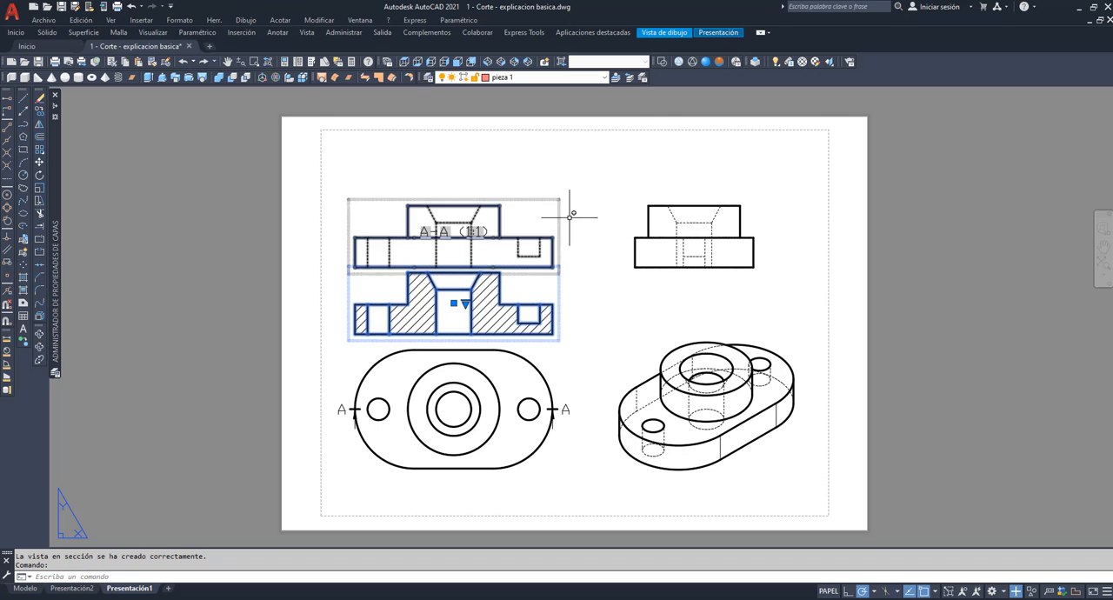
pyautogui.click(716, 33)
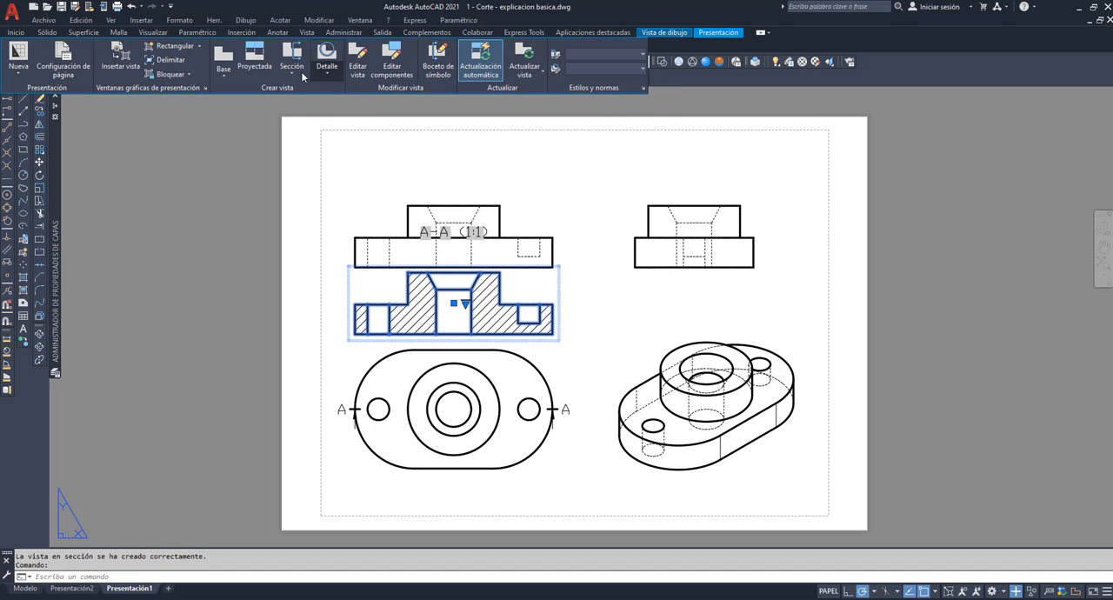
pyautogui.click(253, 61)
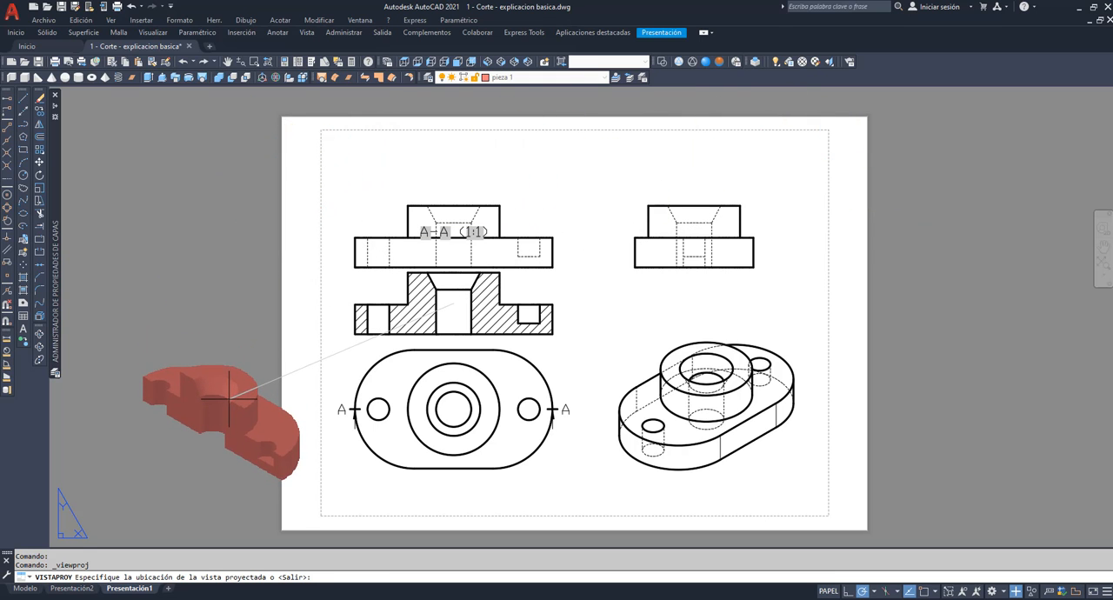
pyautogui.click(229, 398)
pyautogui.press('Return')
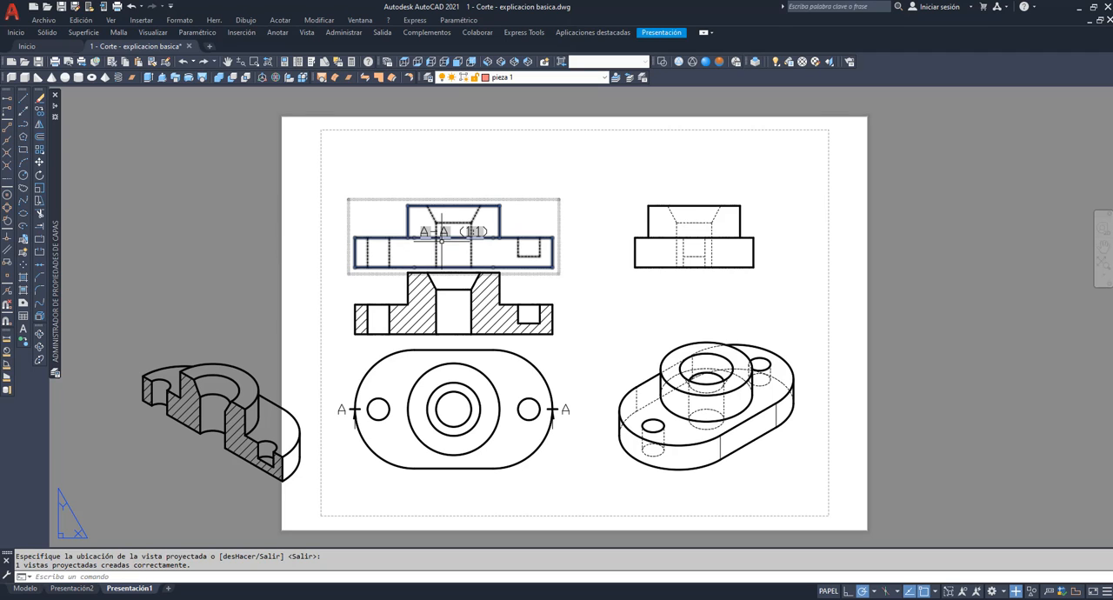
# Delete the A-A (1:1) label, the original front view and the side view.
pyautogui.click(443, 236)
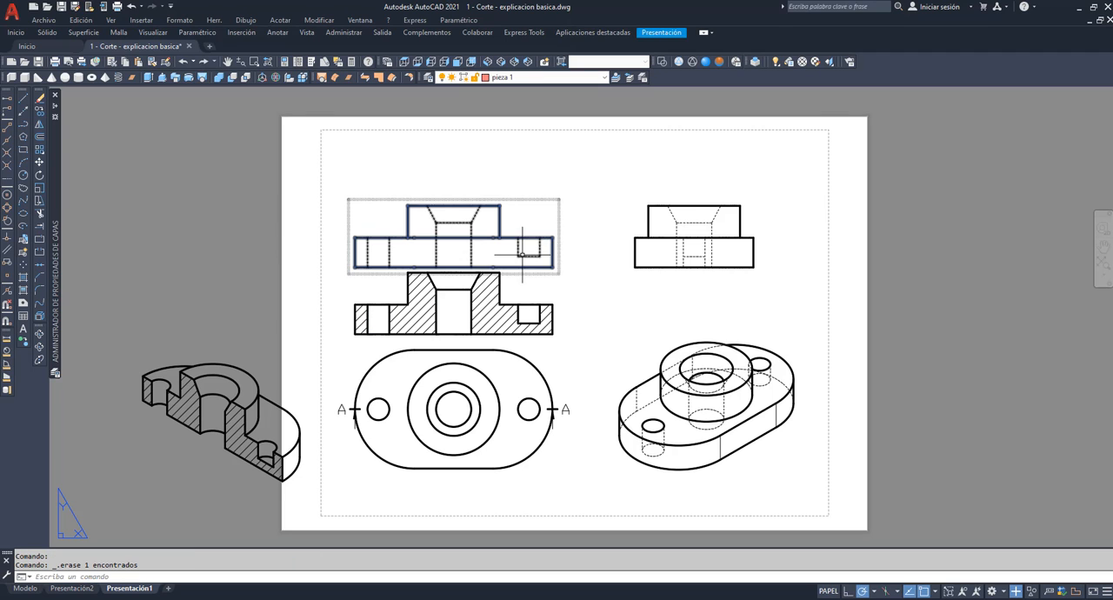
pyautogui.click(458, 252)
pyautogui.press('Delete')
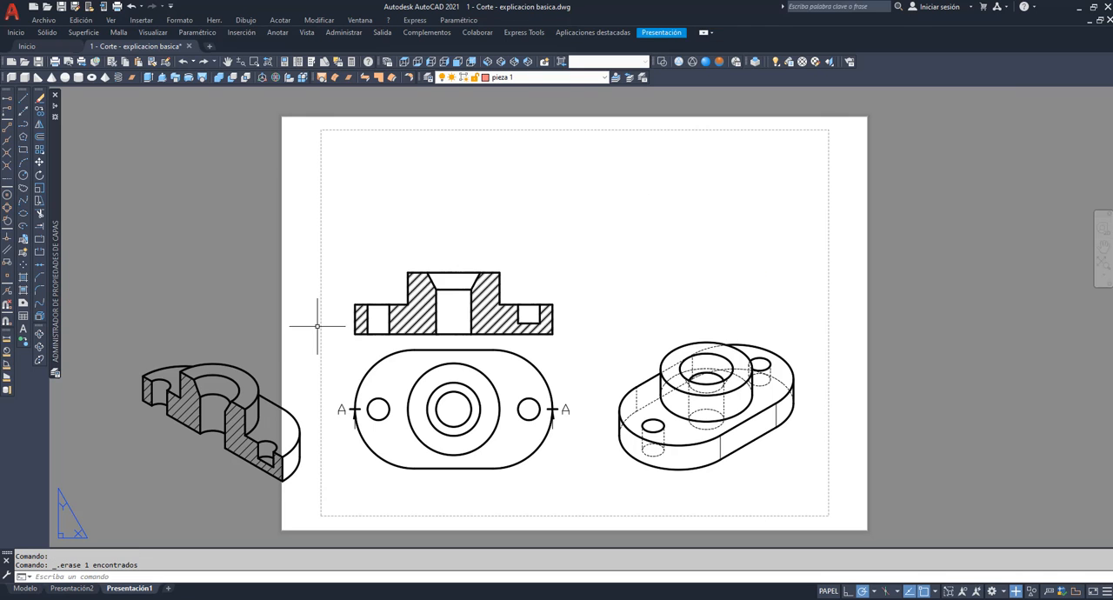
# Move the sectioned isometric view into the upper-right area of the sheet, above the complete isometric view.
pyautogui.click(218, 418)
pyautogui.click(230, 422)
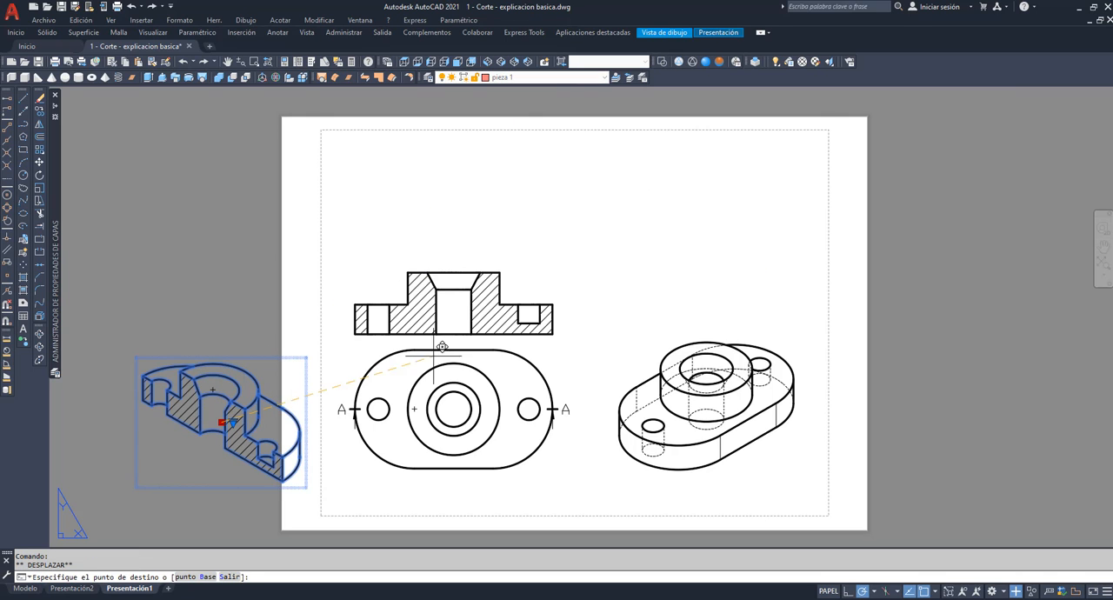
pyautogui.click(724, 224)
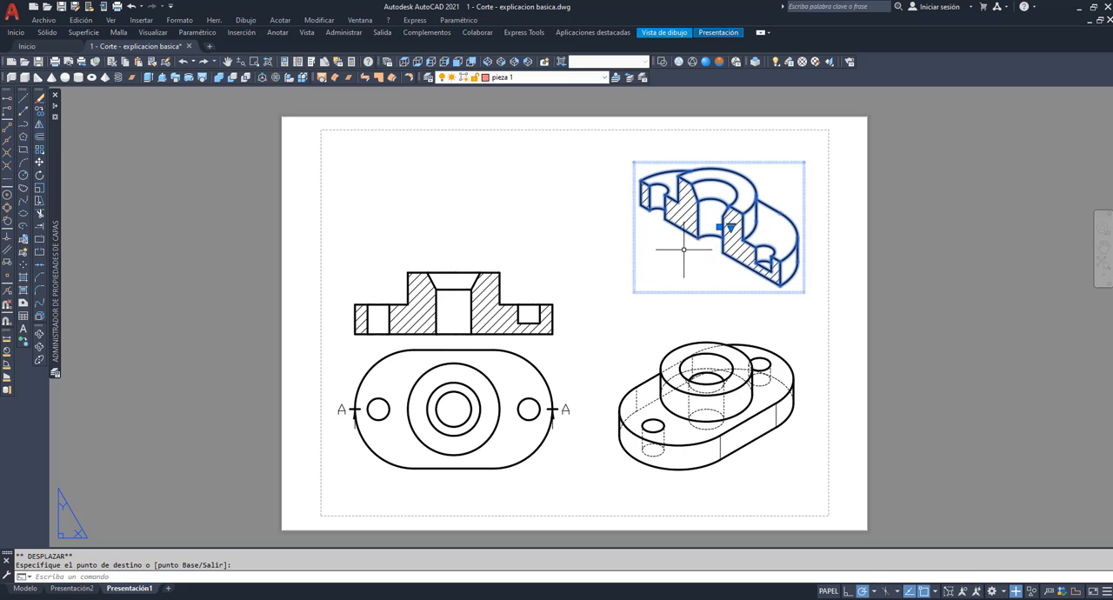
# Move the hatched section view upward to leave more space above the top view.
pyautogui.click(459, 307)
pyautogui.click(454, 303)
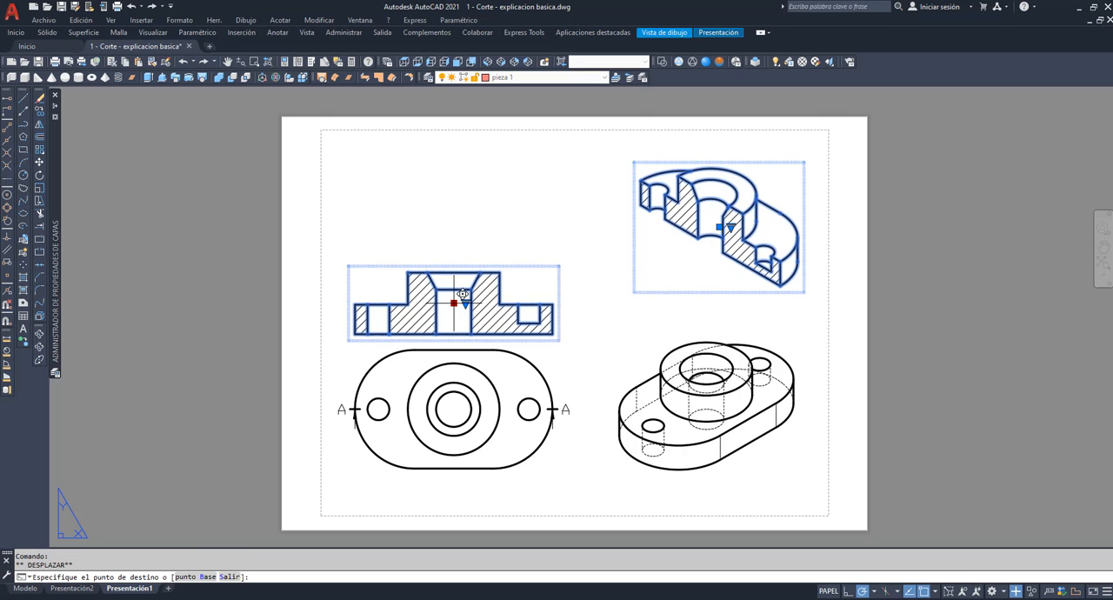
pyautogui.click(462, 253)
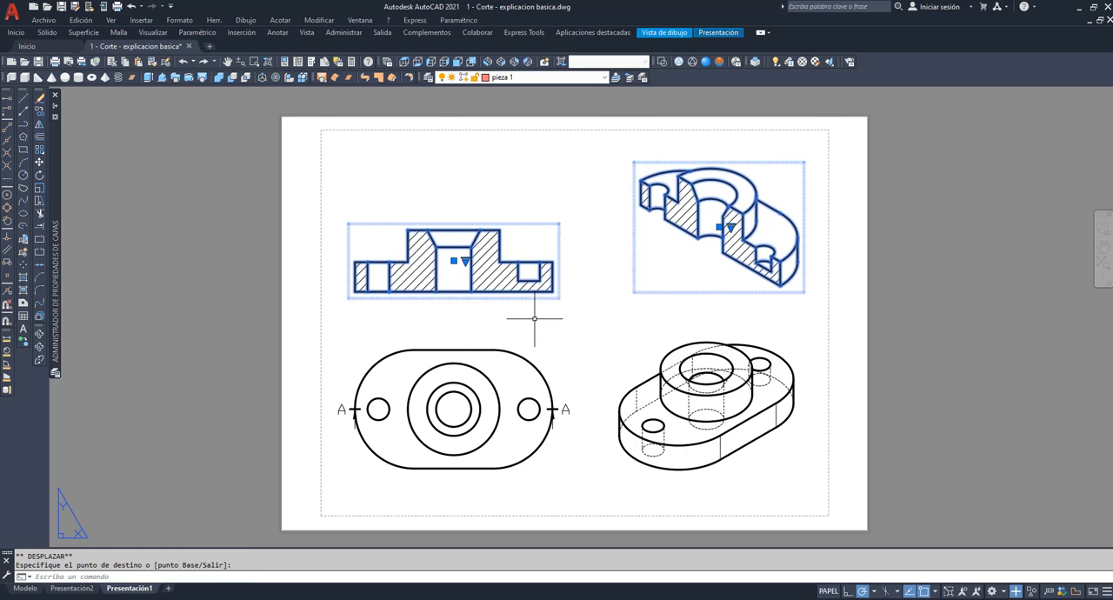
pyautogui.press('Escape')
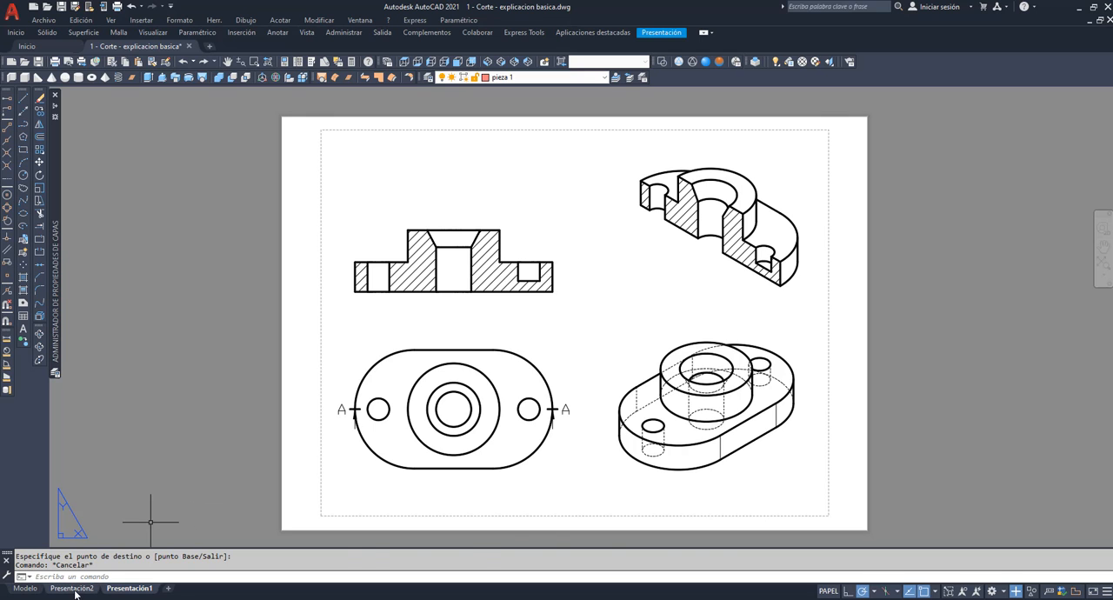
# In model space, turn on the plano layer to display the cutting plane through the part.
pyautogui.click(25, 589)
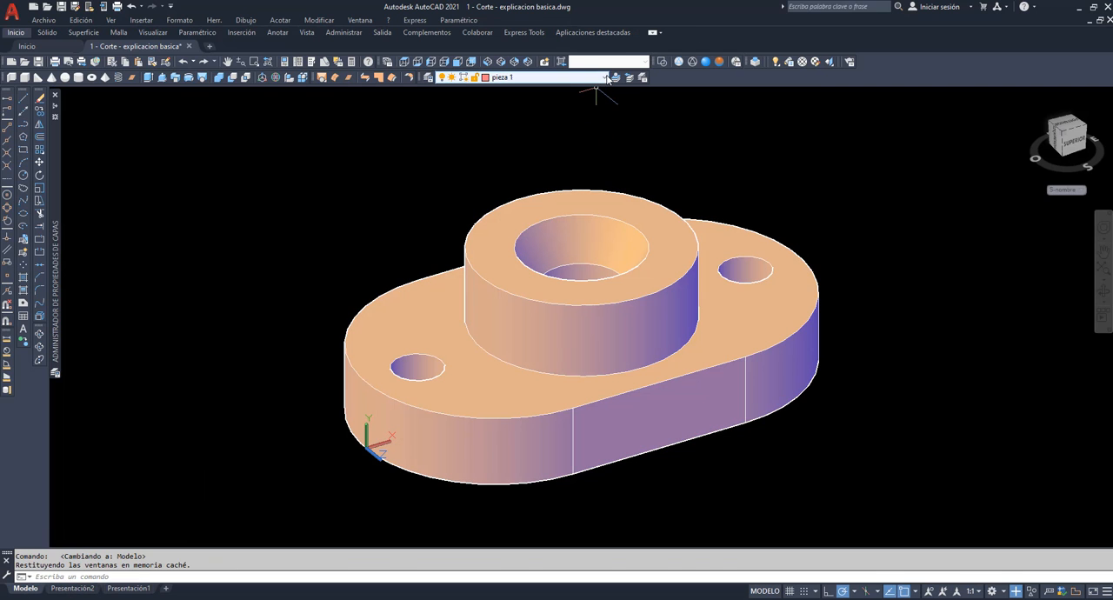
pyautogui.click(607, 78)
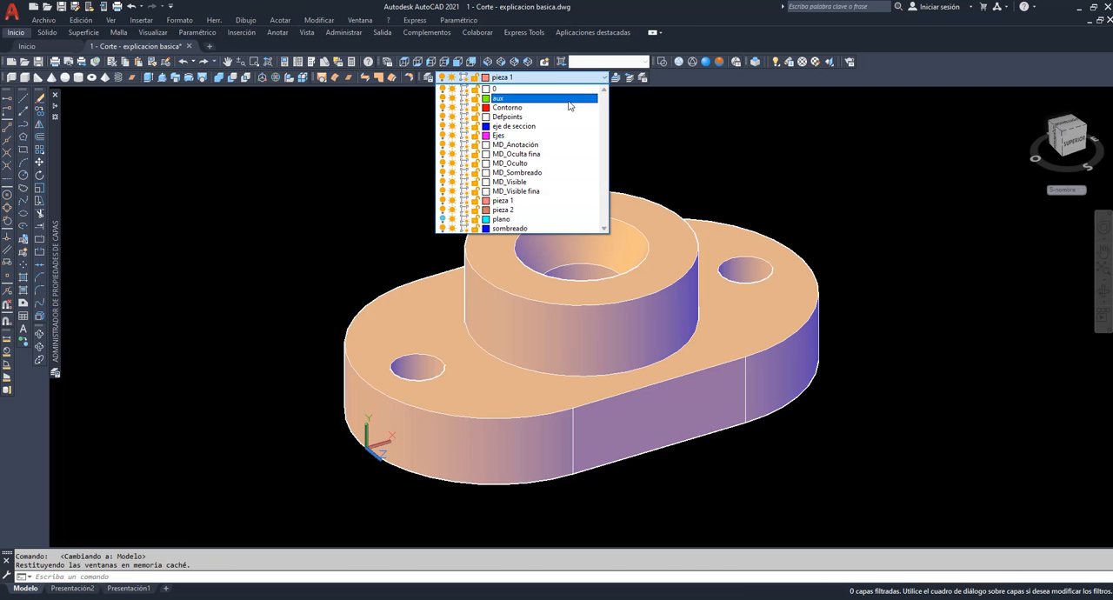
pyautogui.click(443, 219)
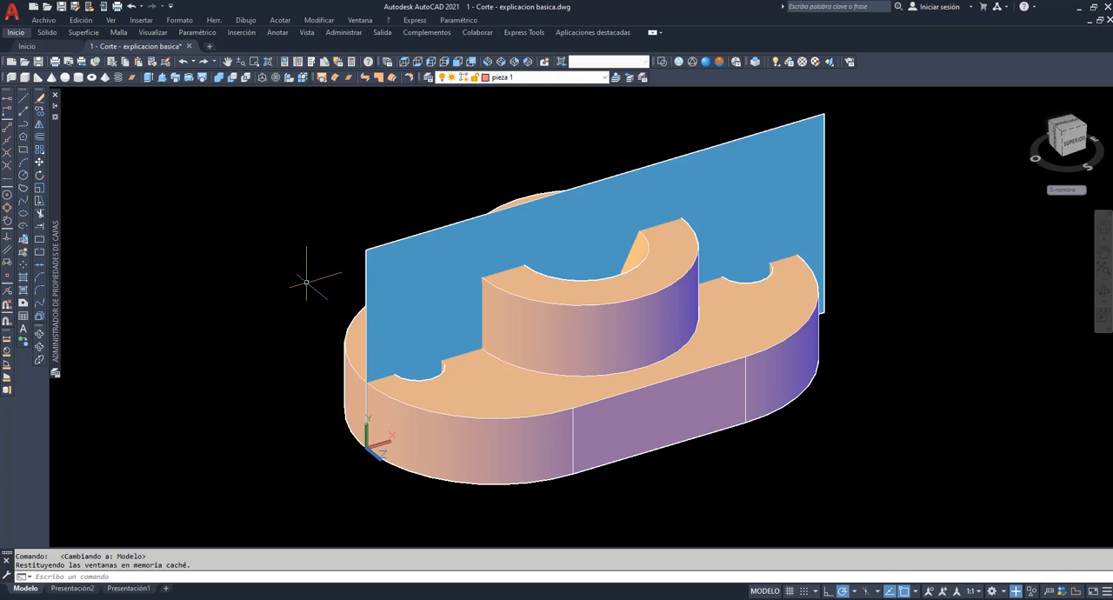
# Return to the Presentación1 layout and make Contorno the current layer.
pyautogui.click(122, 595)
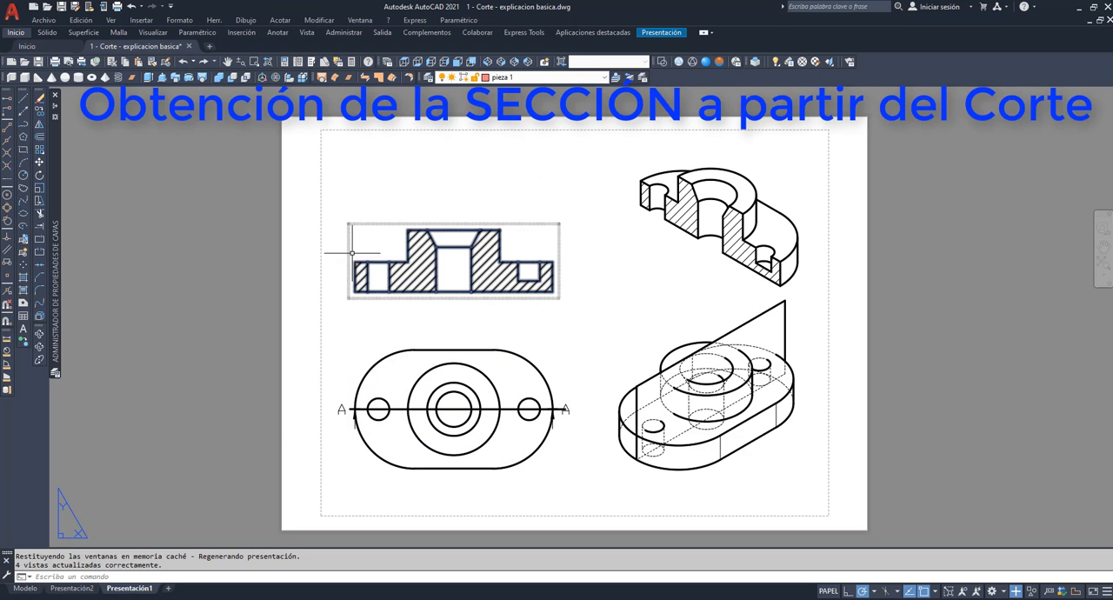
pyautogui.click(605, 78)
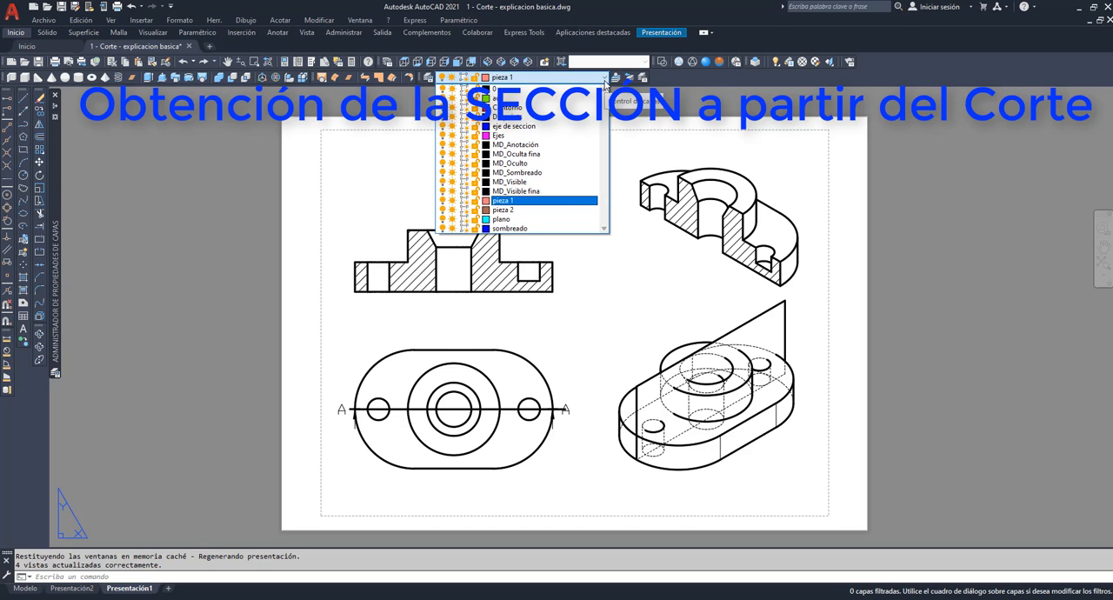
pyautogui.click(513, 107)
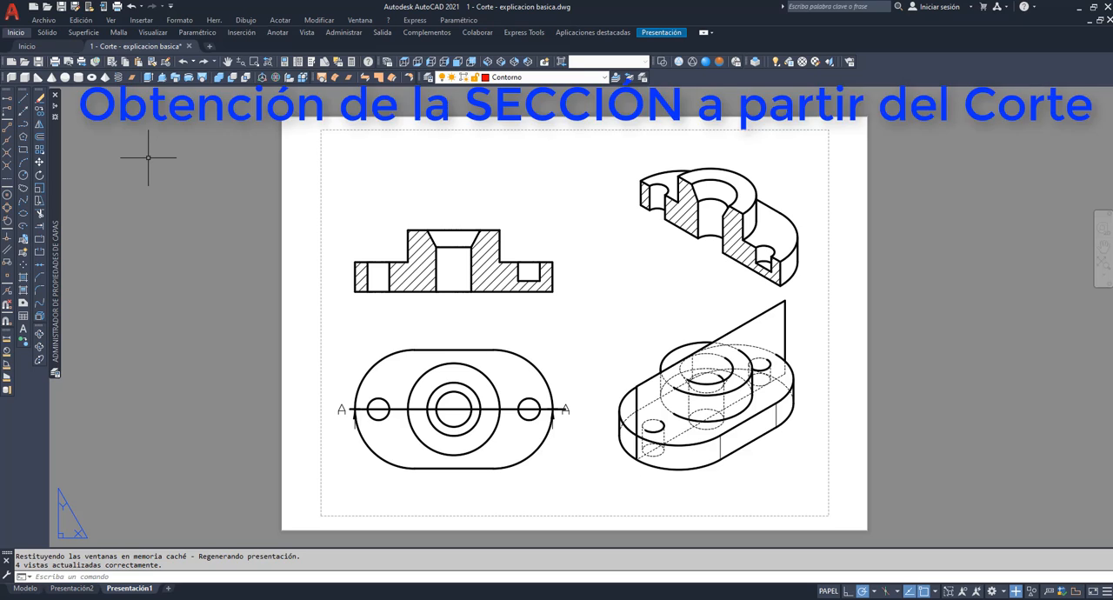
# Trace the narrow hatched area at the left end of the section view with a closed rectangular polyline.
pyautogui.write('pol')
pyautogui.press('Return')
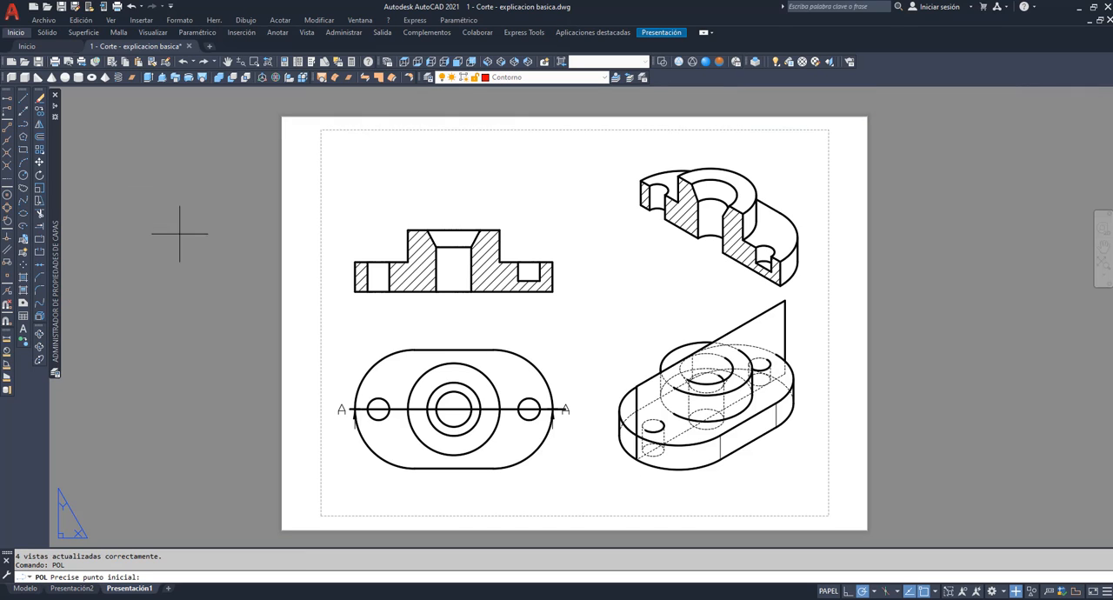
pyautogui.click(355, 261)
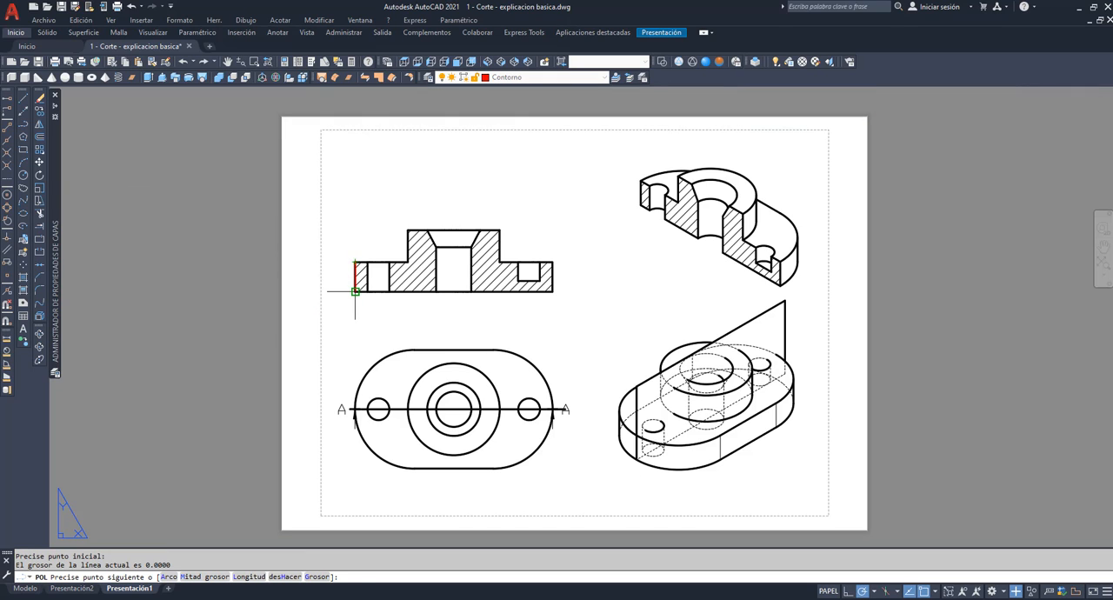
pyautogui.click(355, 291)
pyautogui.click(367, 291)
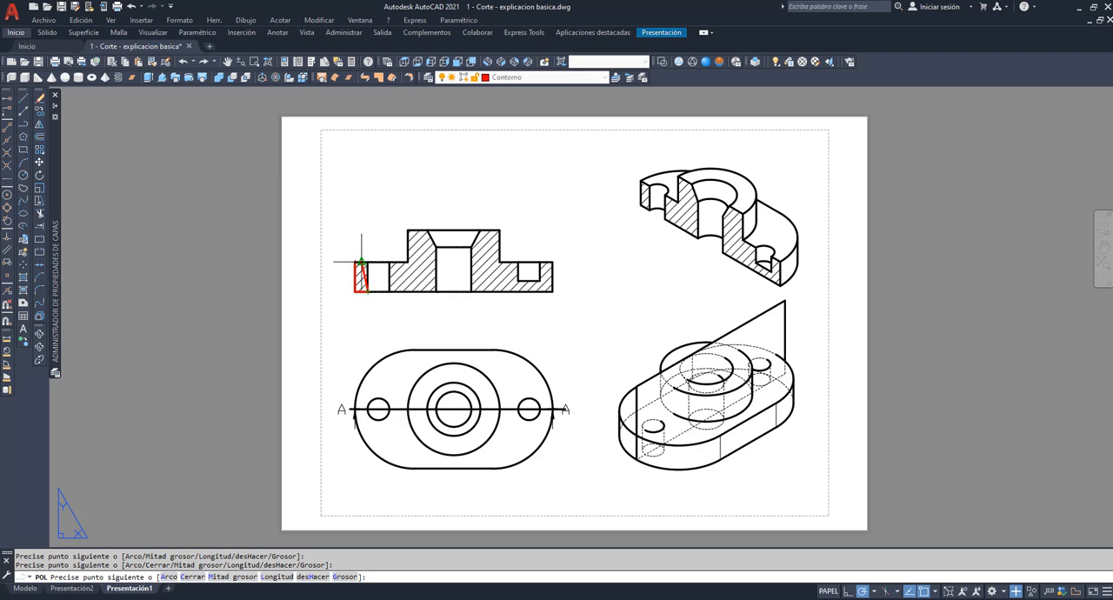
pyautogui.click(367, 262)
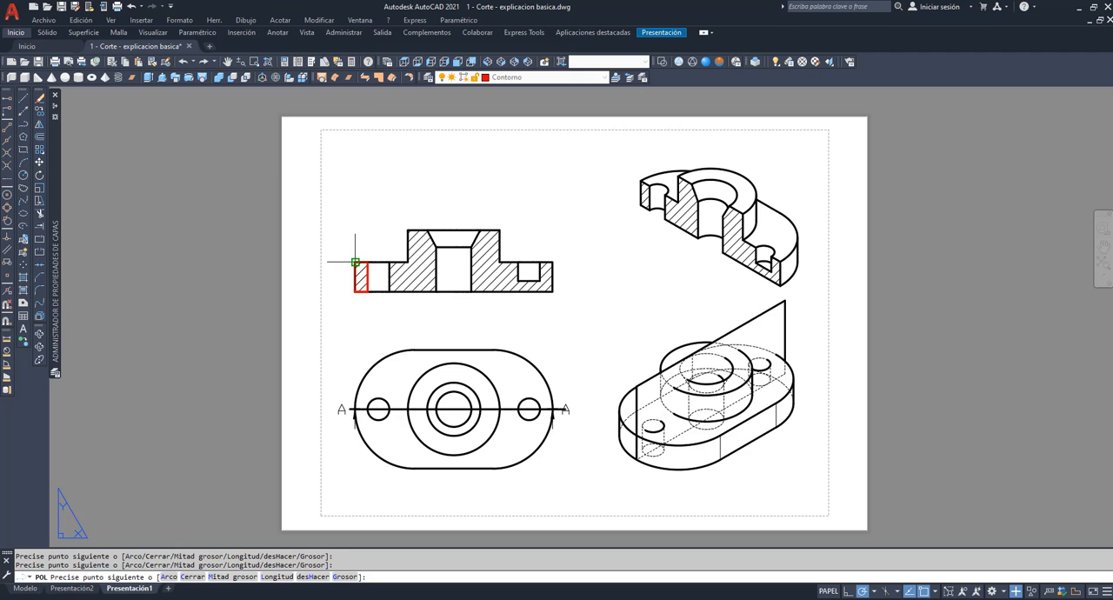
pyautogui.click(355, 261)
pyautogui.press('Return')
pyautogui.press('Return')
# Trace the hatched area between the left hole and the central bore with a closed polyline, including the bore's tapered edge.
pyautogui.click(389, 262)
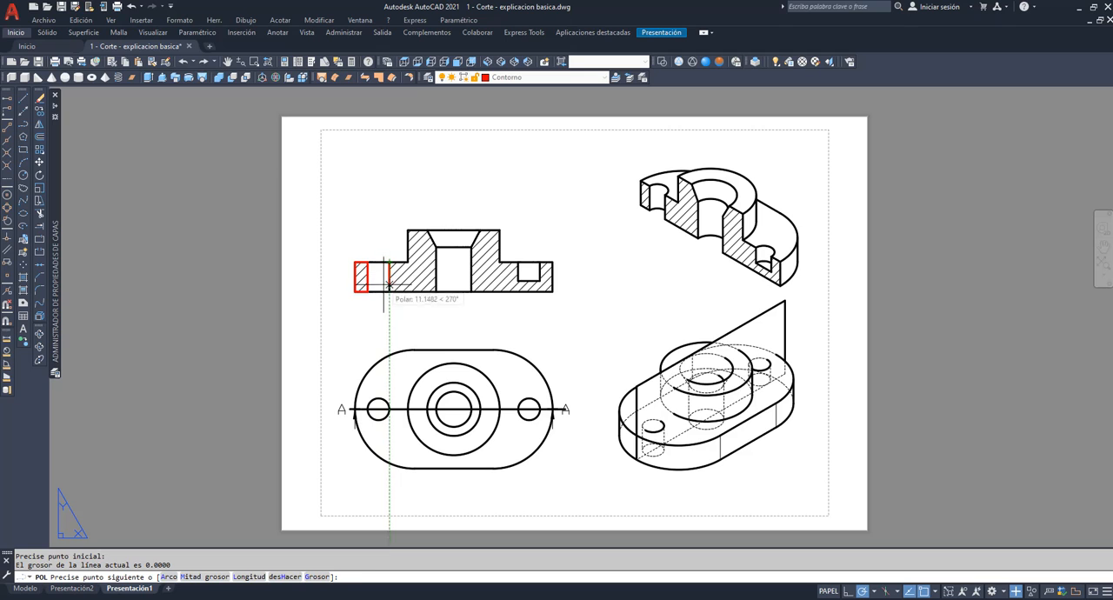
pyautogui.click(389, 291)
pyautogui.click(436, 291)
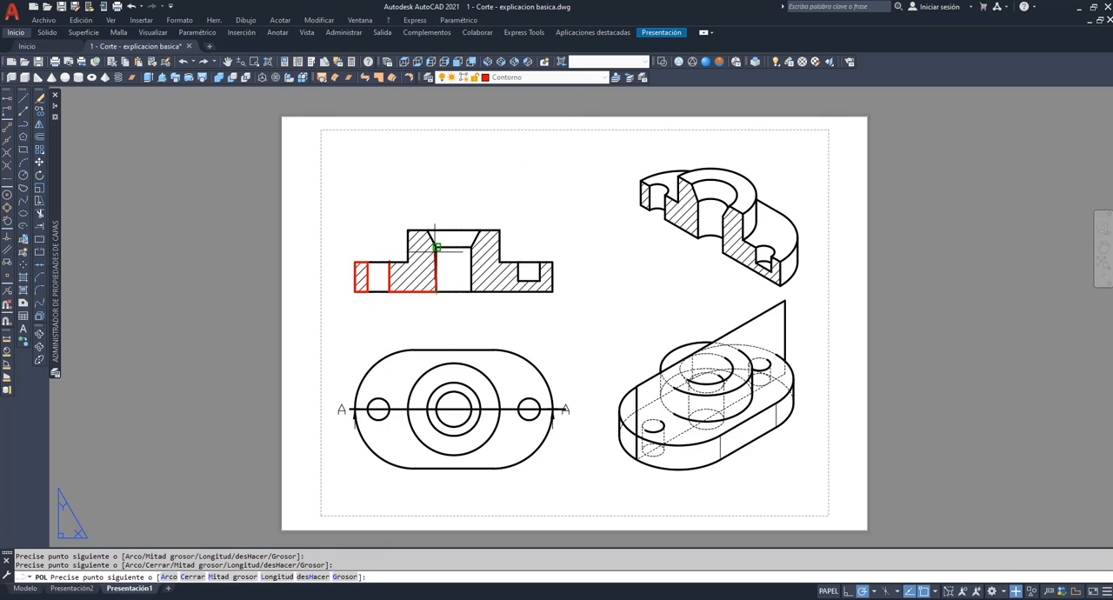
pyautogui.click(436, 248)
pyautogui.click(428, 231)
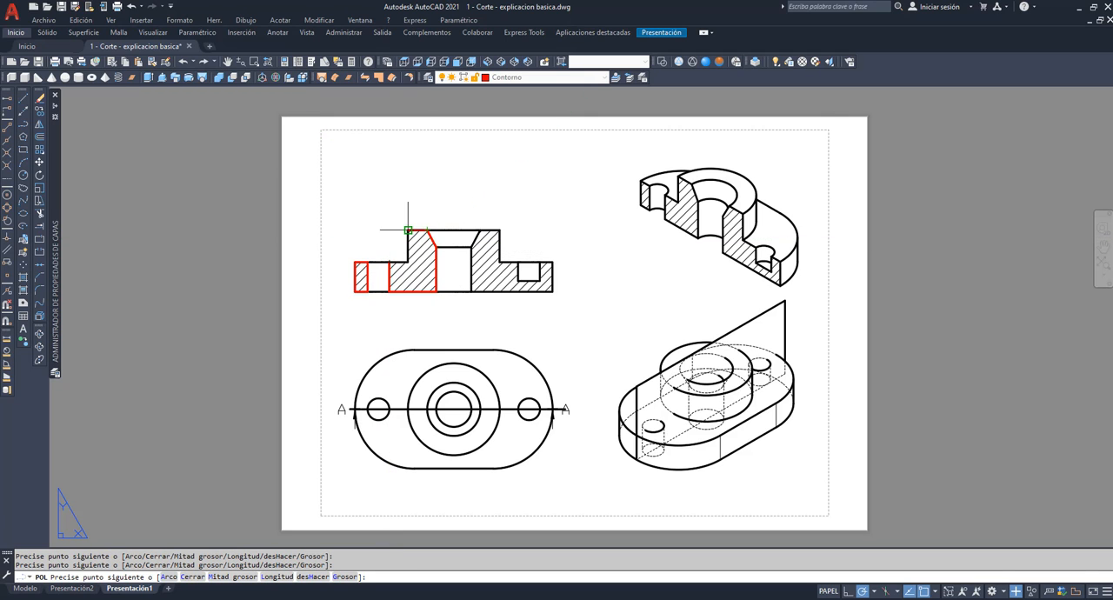
pyautogui.click(408, 231)
pyautogui.click(408, 262)
pyautogui.click(389, 262)
pyautogui.press('Return')
pyautogui.press('Return')
# Trace the hatched area to the right of the central bore with a closed polyline, following the blind hole's outline.
pyautogui.click(480, 230)
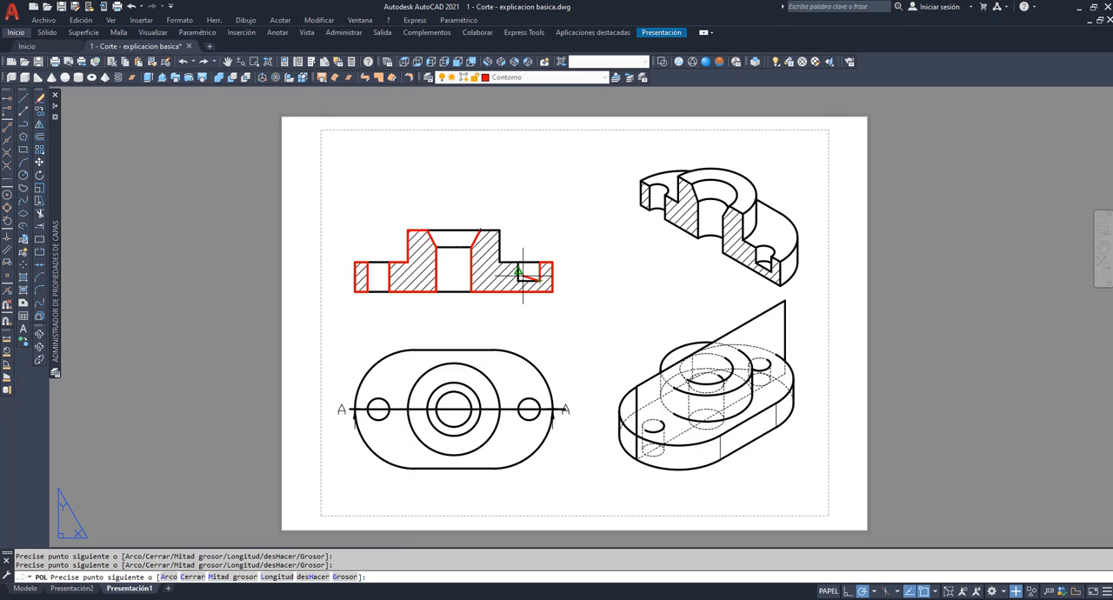
pyautogui.click(518, 281)
pyautogui.click(518, 262)
pyautogui.click(501, 262)
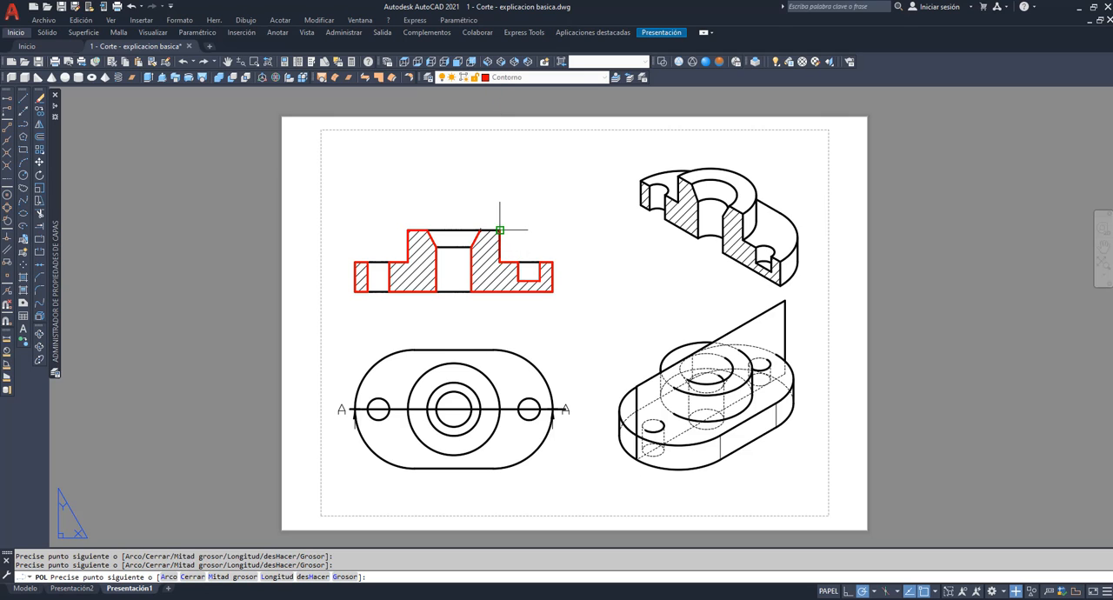
pyautogui.press('Return')
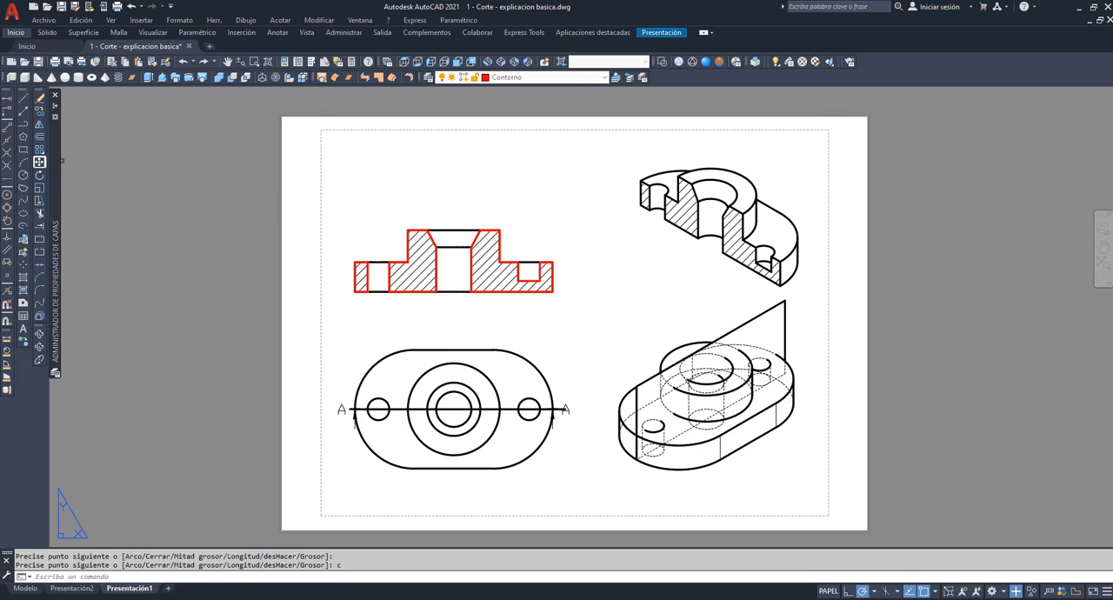
# Move the three red section outlines straight up by about 43 units, clear of the hatched section view.
pyautogui.click(39, 162)
pyautogui.click(361, 276)
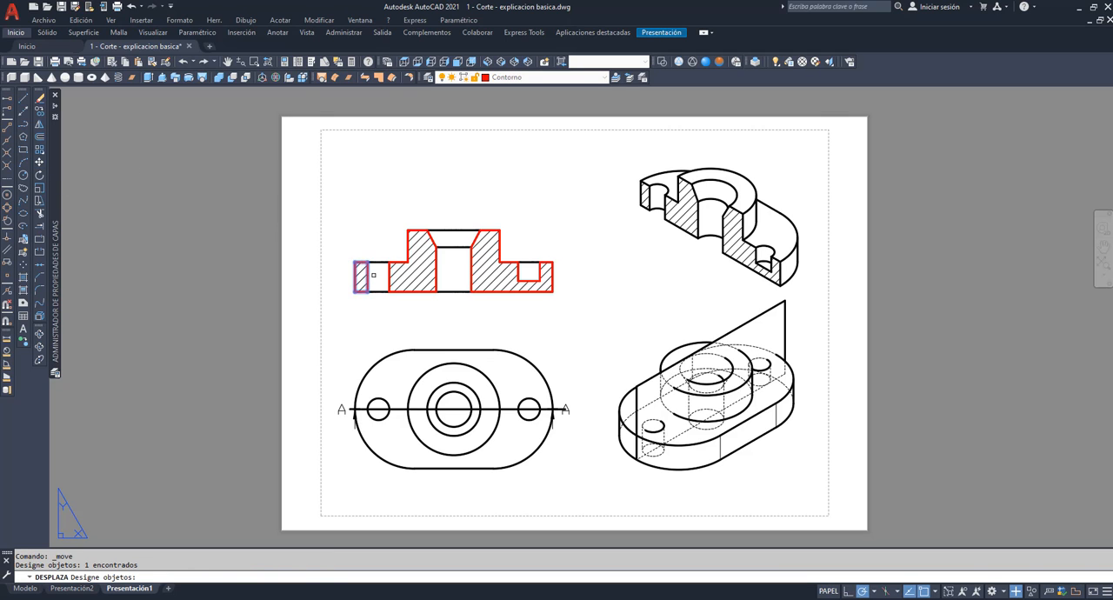
pyautogui.click(390, 274)
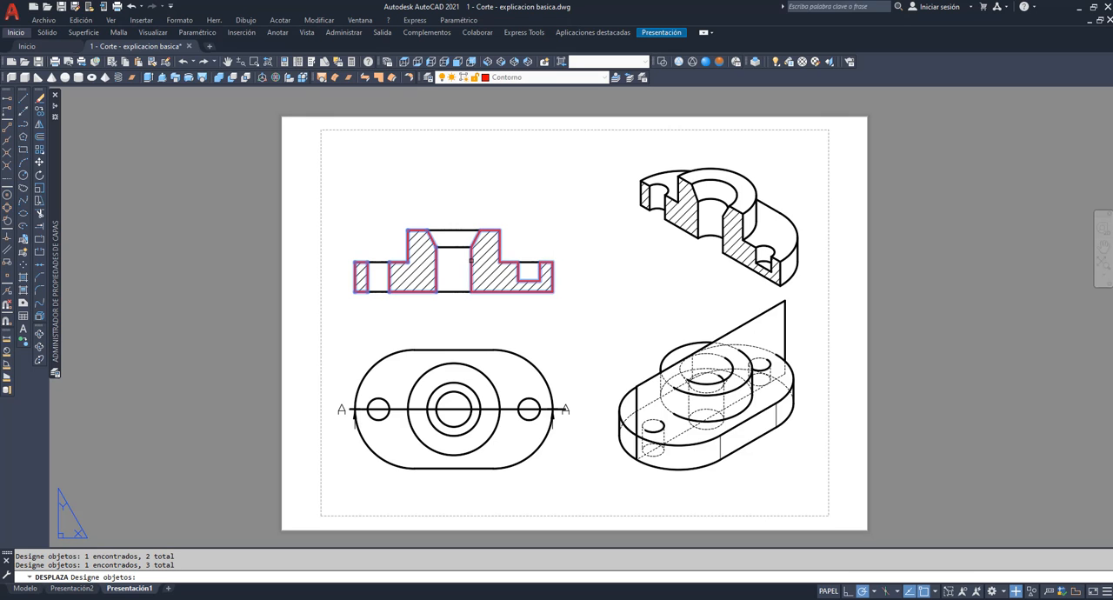
pyautogui.press('Return')
pyautogui.click(567, 309)
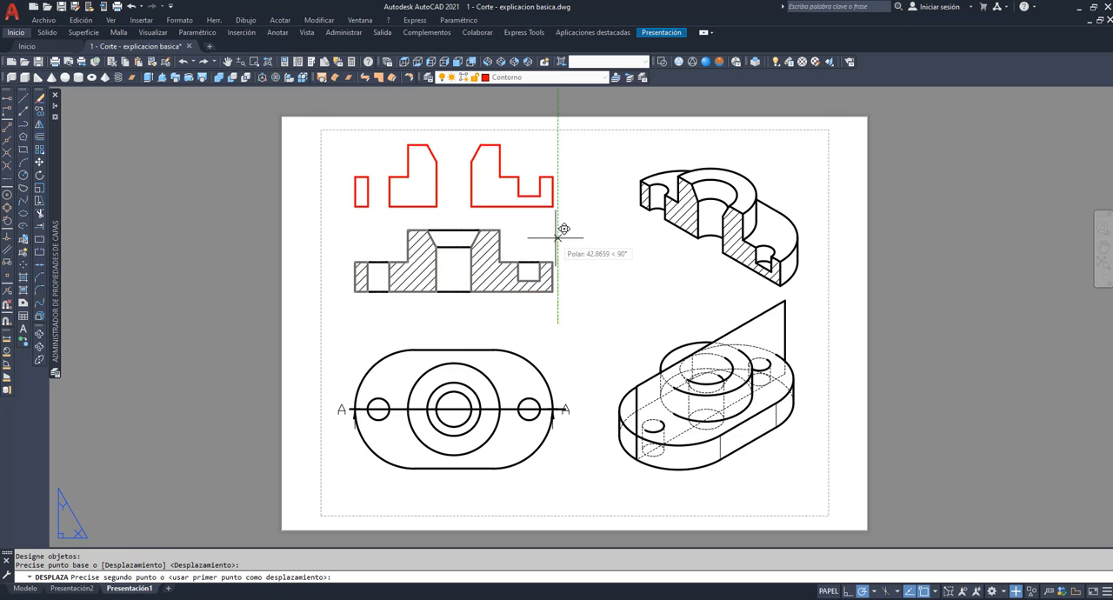
pyautogui.click(583, 224)
# Make MD_Sombreado the current layer and hatch the interiors of the three red outlines with the ANSI31 pattern at scale 1.
pyautogui.click(604, 77)
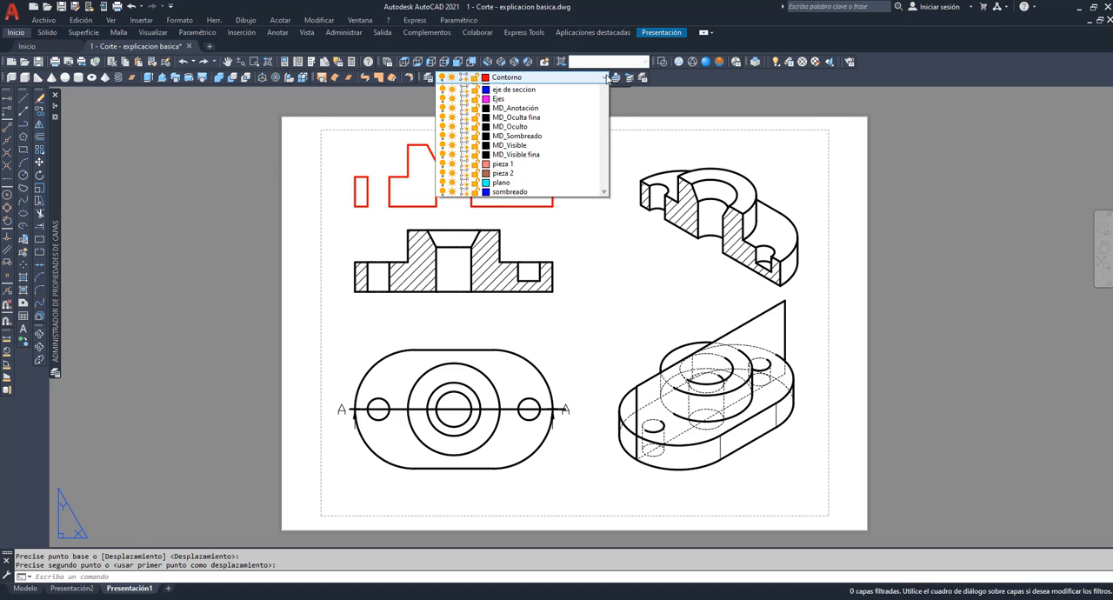
pyautogui.click(556, 172)
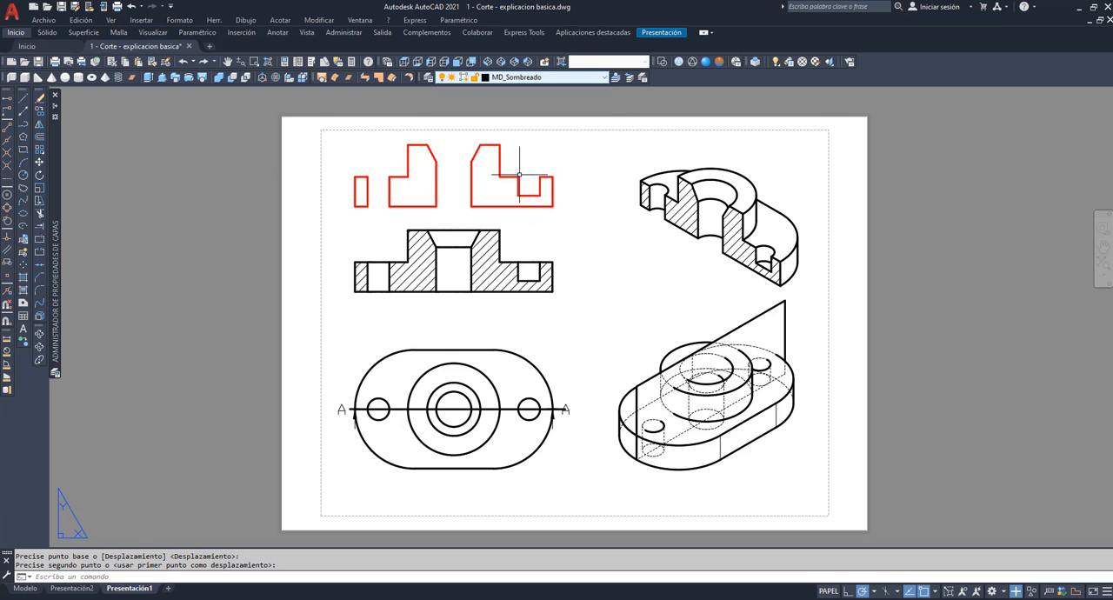
pyautogui.click(23, 278)
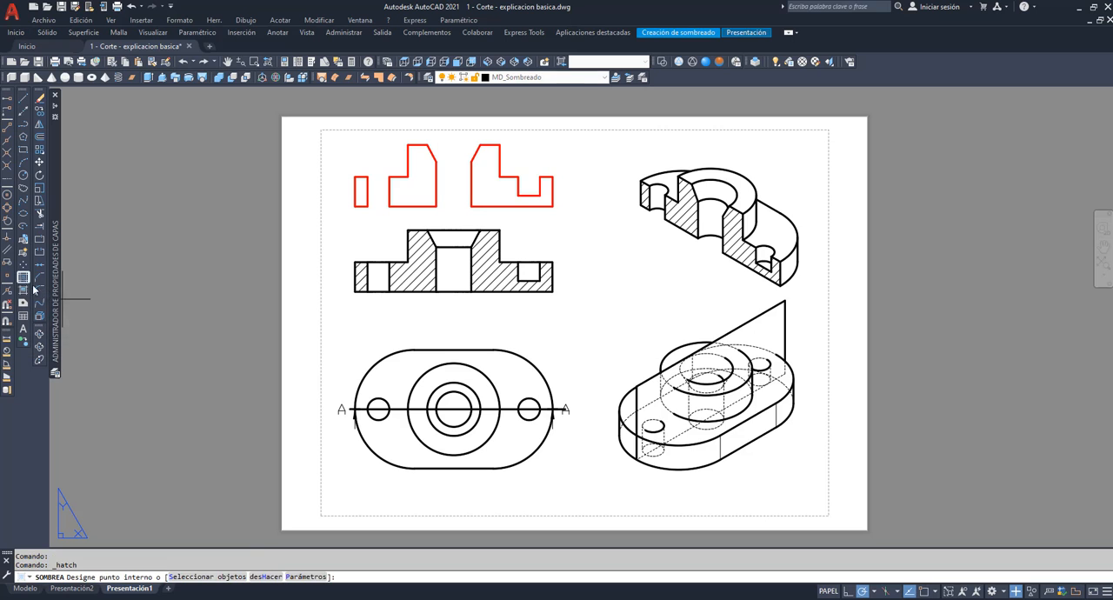
pyautogui.click(305, 577)
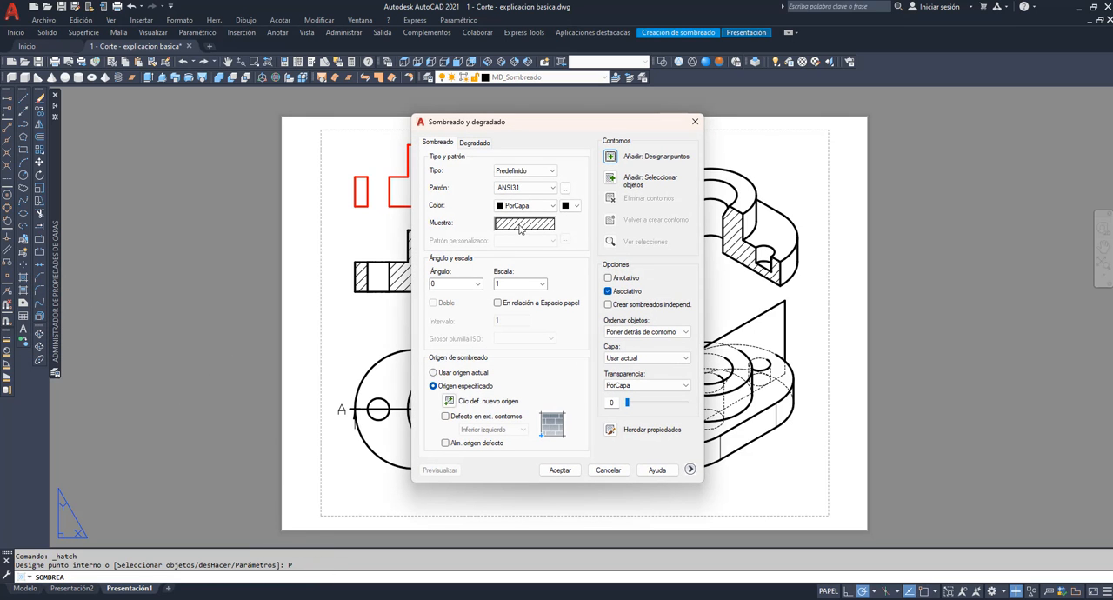
pyautogui.click(610, 156)
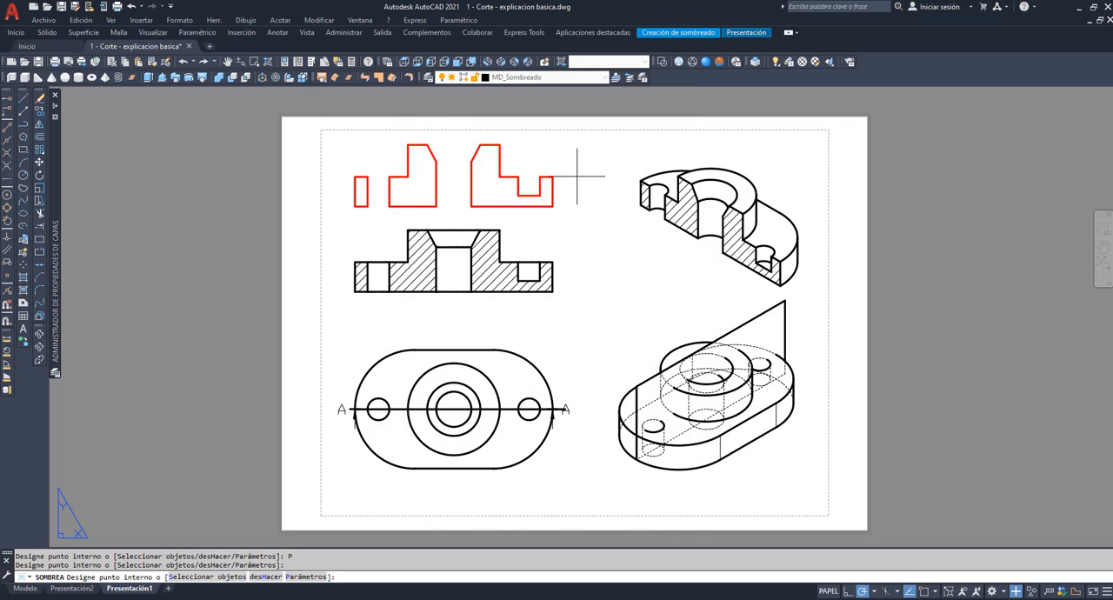
pyautogui.click(510, 199)
pyautogui.click(418, 200)
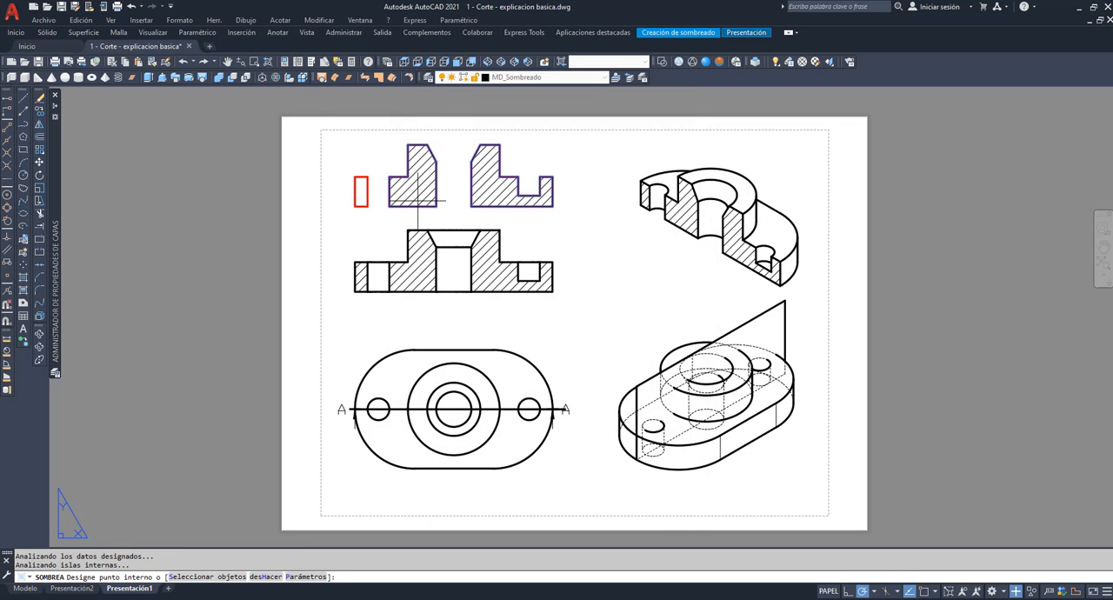
pyautogui.click(359, 197)
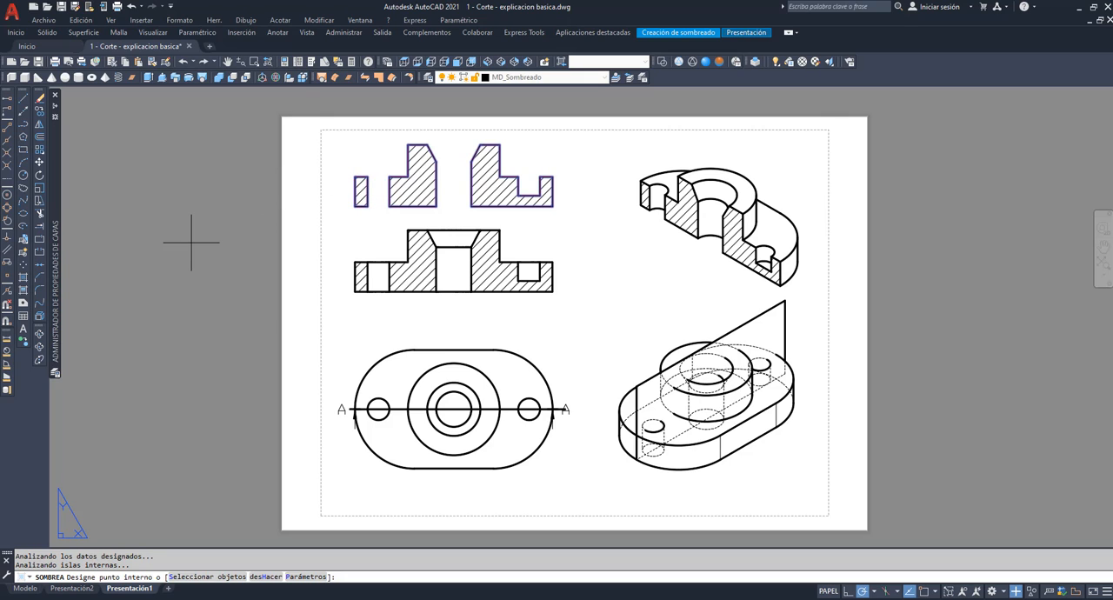
pyautogui.press('Return')
pyautogui.click(227, 61)
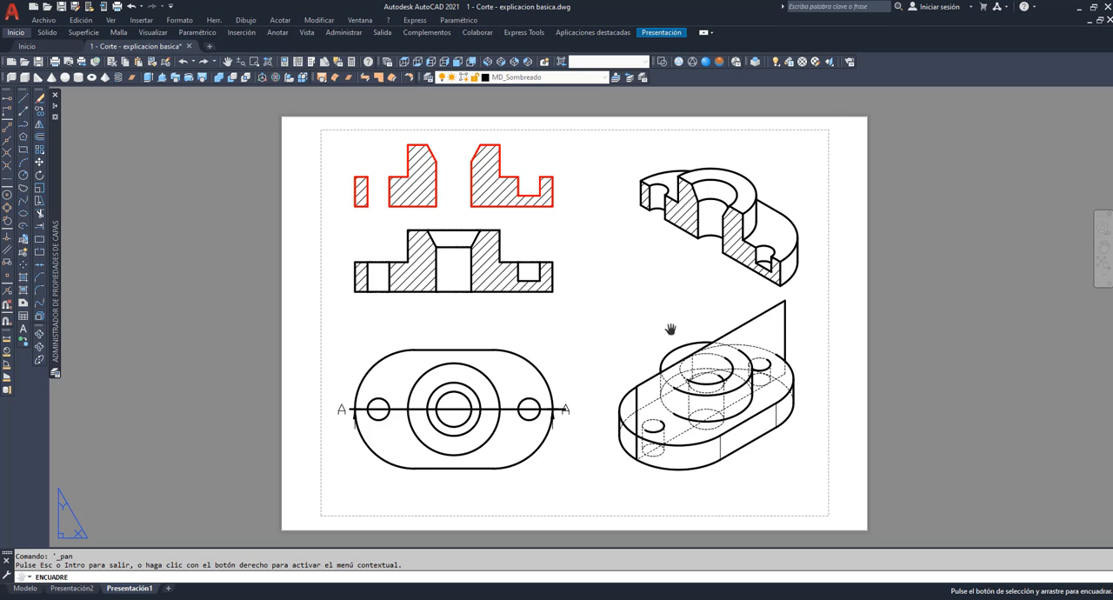
pyautogui.rightClick(632, 302)
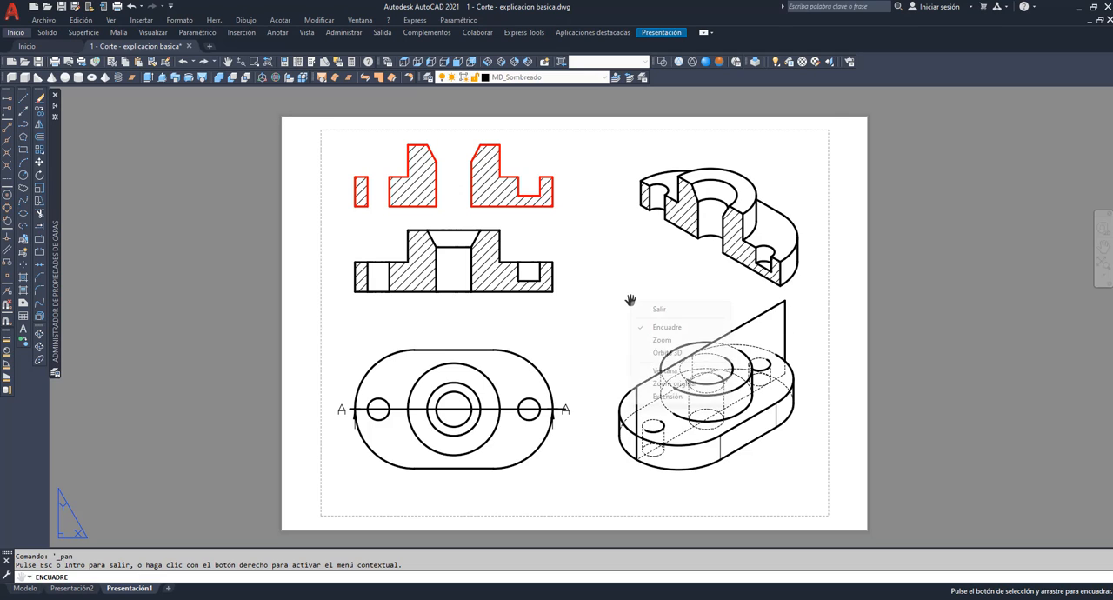
pyautogui.click(675, 309)
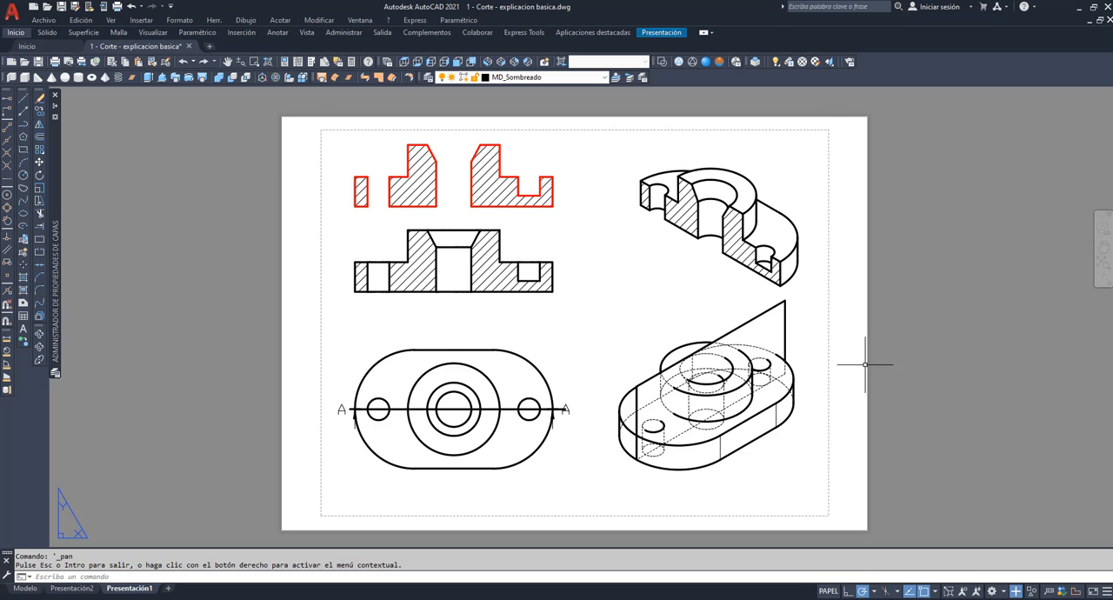
# In model space, copy the part and its cutting plane twice along the X axis, about 707 and 917 units from the original.
pyautogui.click(26, 588)
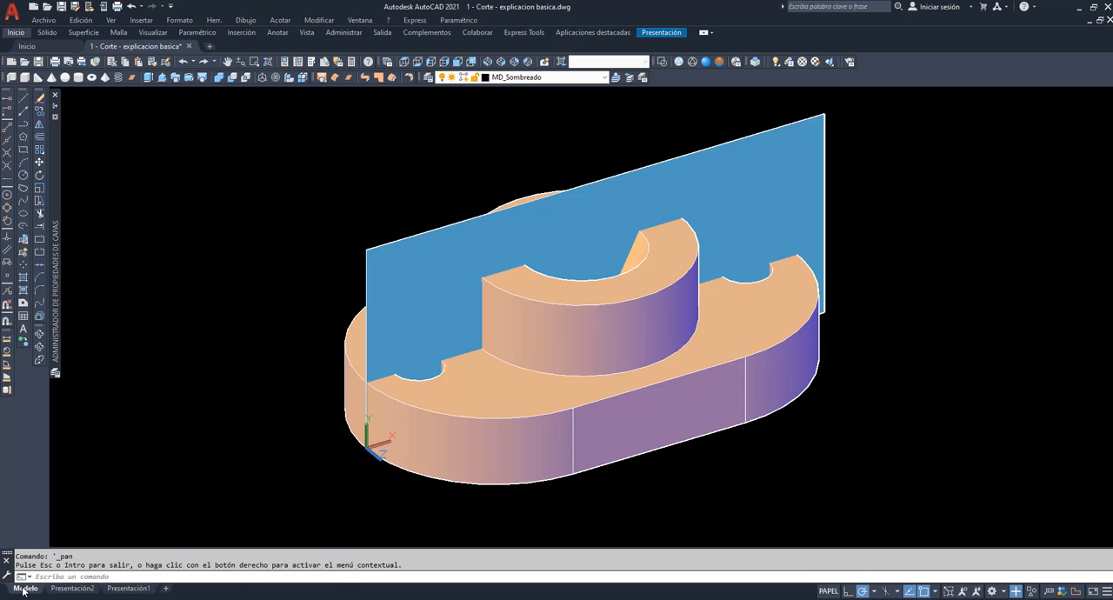
pyautogui.scroll(-8, 296, 241)
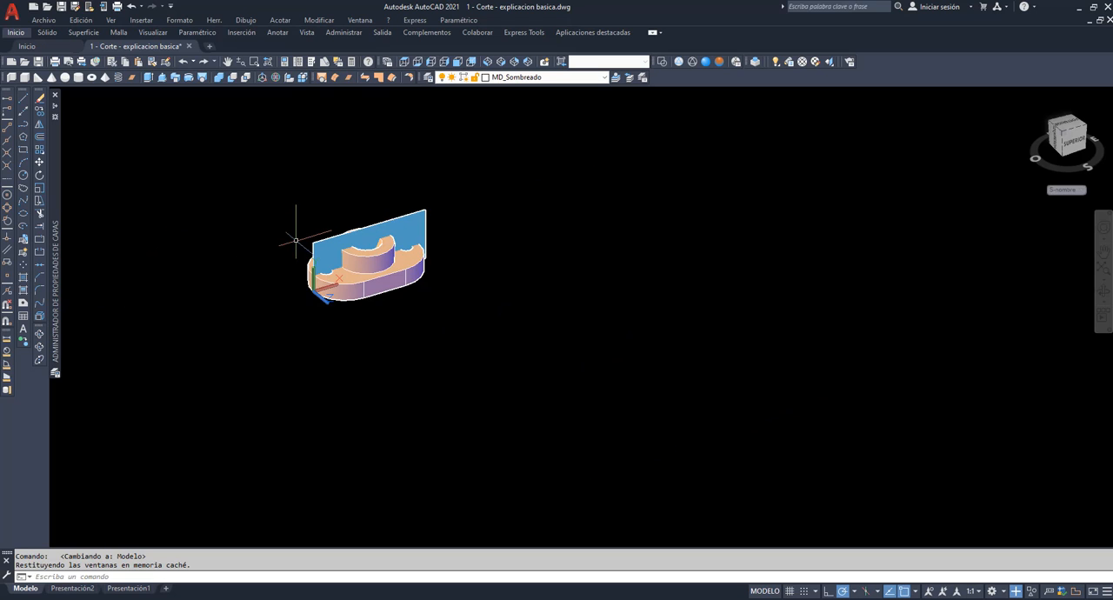
pyautogui.click(228, 63)
pyautogui.moveTo(348, 274); pyautogui.dragTo(172, 322)
pyautogui.rightClick(186, 228)
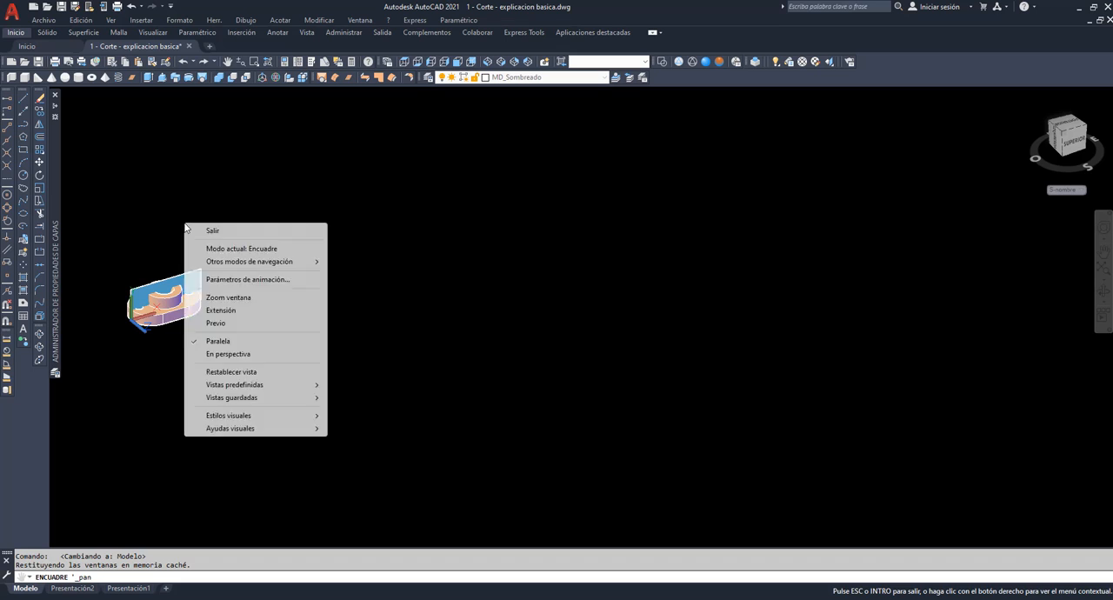
pyautogui.click(210, 230)
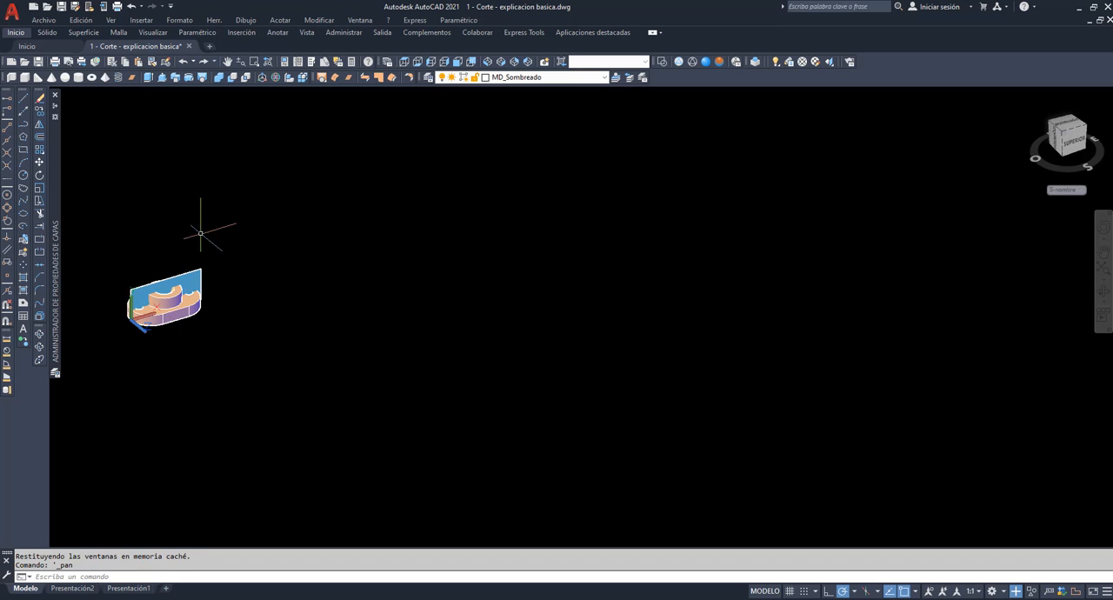
pyautogui.click(39, 110)
pyautogui.click(218, 333)
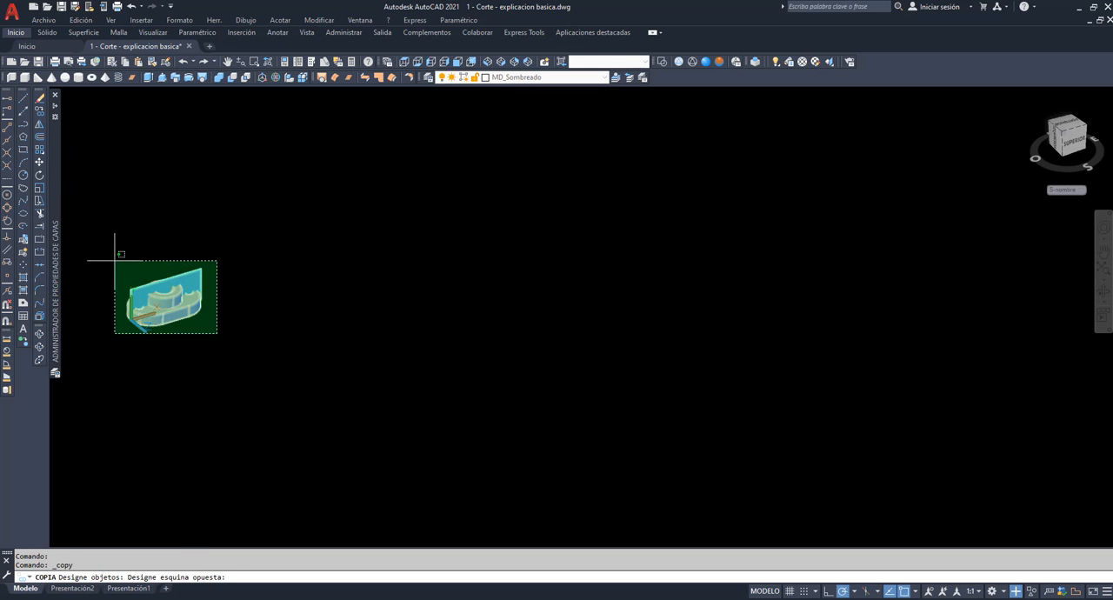
pyautogui.click(114, 260)
pyautogui.press('Return')
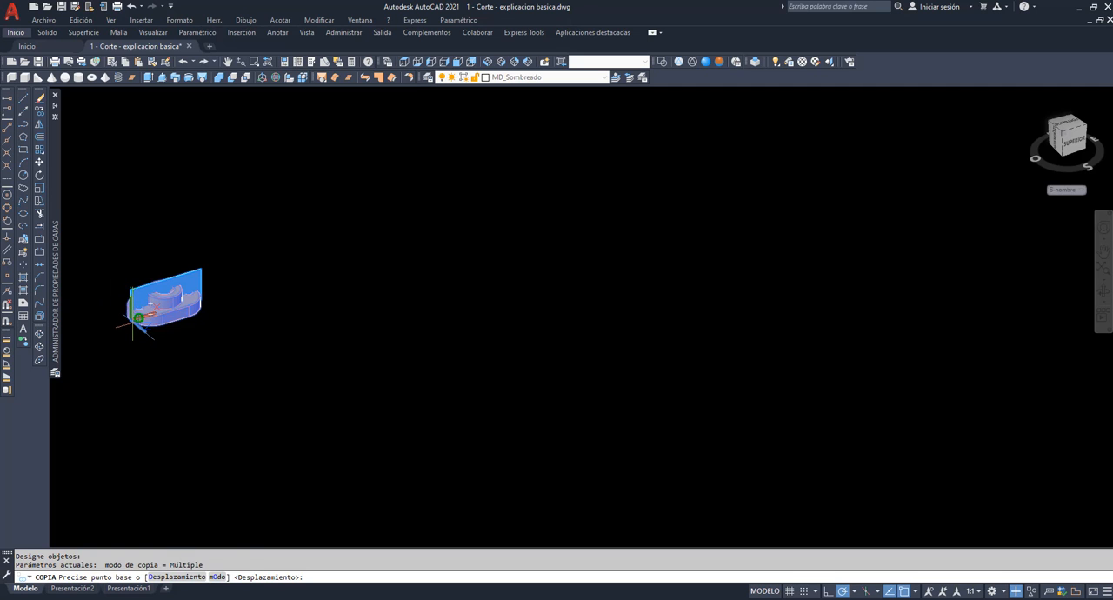
pyautogui.click(137, 317)
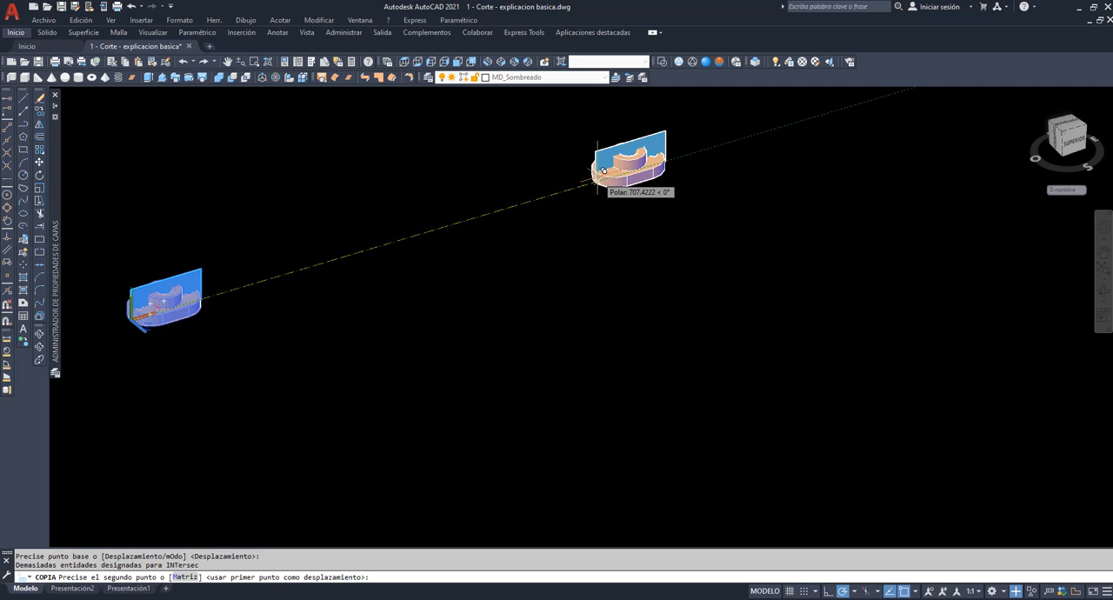
pyautogui.click(602, 171)
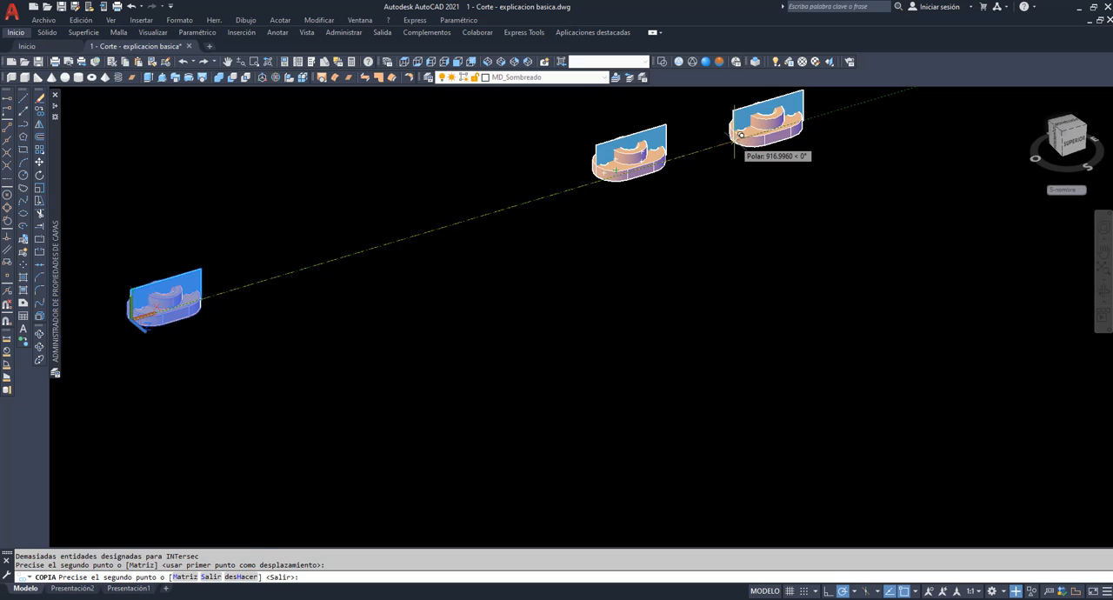
pyautogui.click(741, 134)
pyautogui.press('Escape')
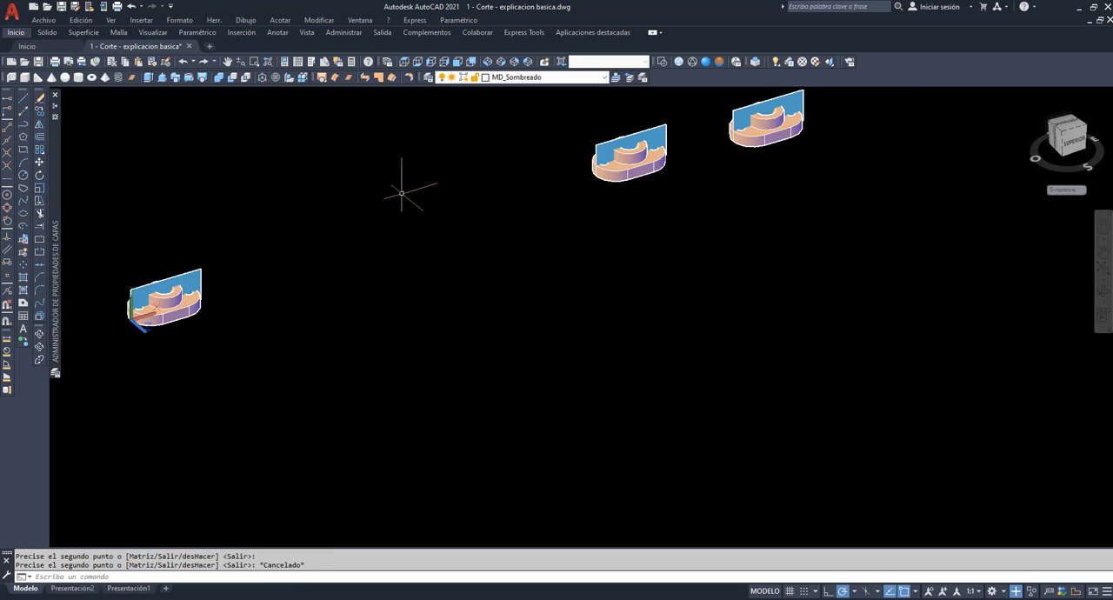
# Delete the blue cutting plane from the original part and open the Presentación1 layout to check its views.
pyautogui.click(196, 271)
pyautogui.press('Delete')
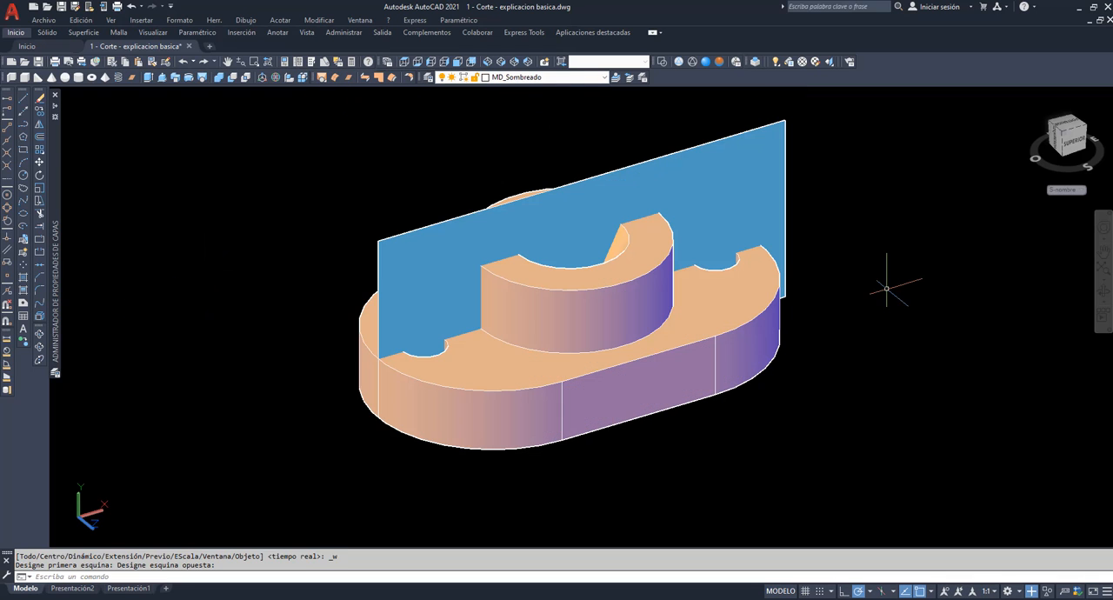
pyautogui.click(133, 590)
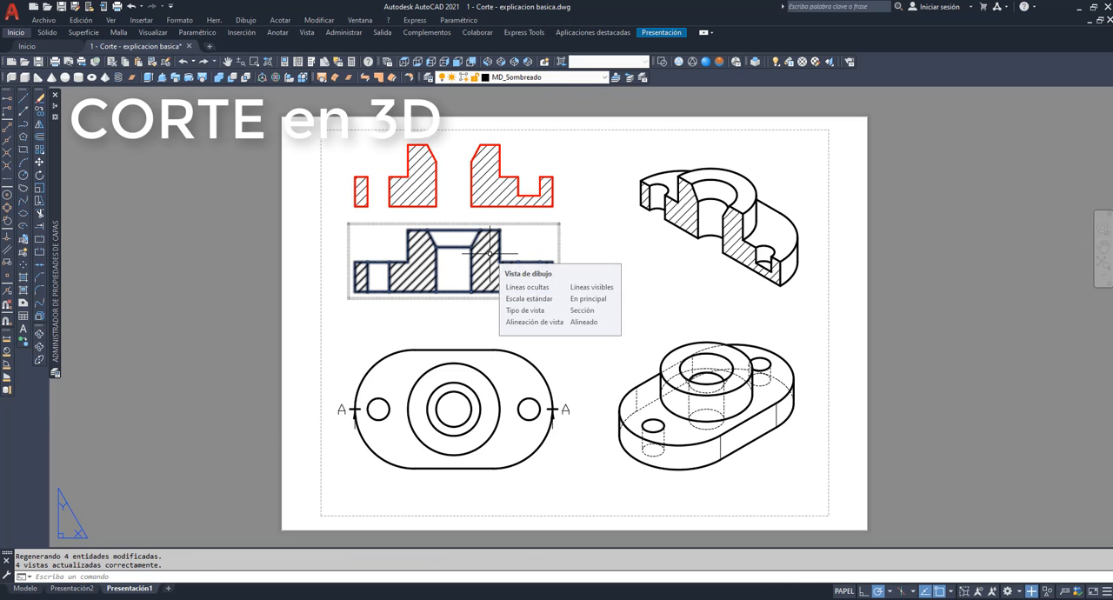
# Back in model space, slice the copied part with CORTE, using the blue rectangle as the planar object and keeping both sides.
pyautogui.click(26, 589)
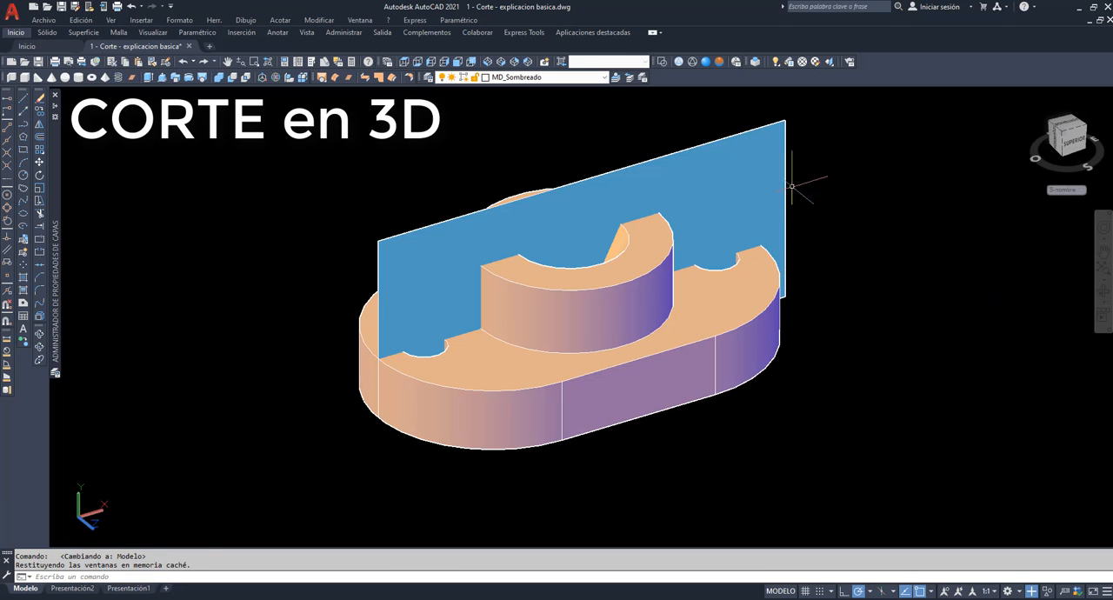
pyautogui.moveTo(755, 156)
pyautogui.write('corte')
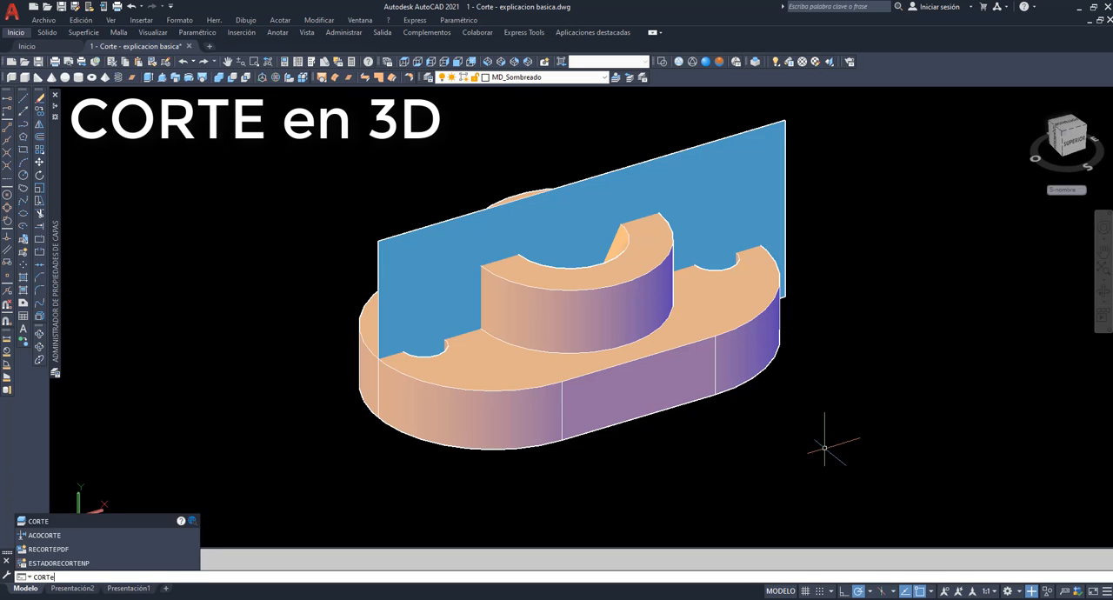
pyautogui.press('Return')
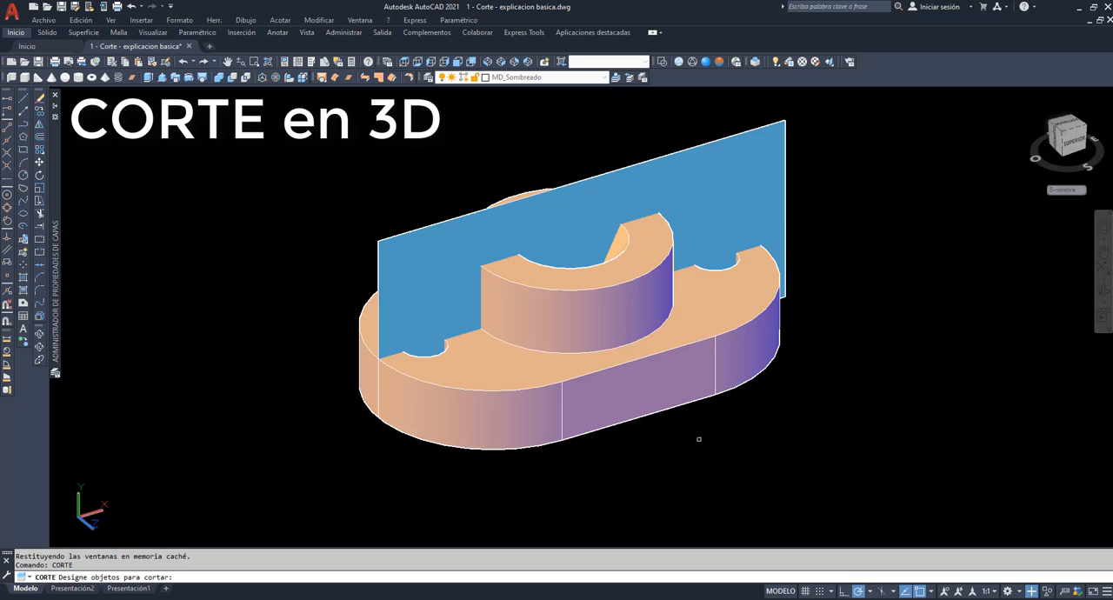
pyautogui.click(668, 385)
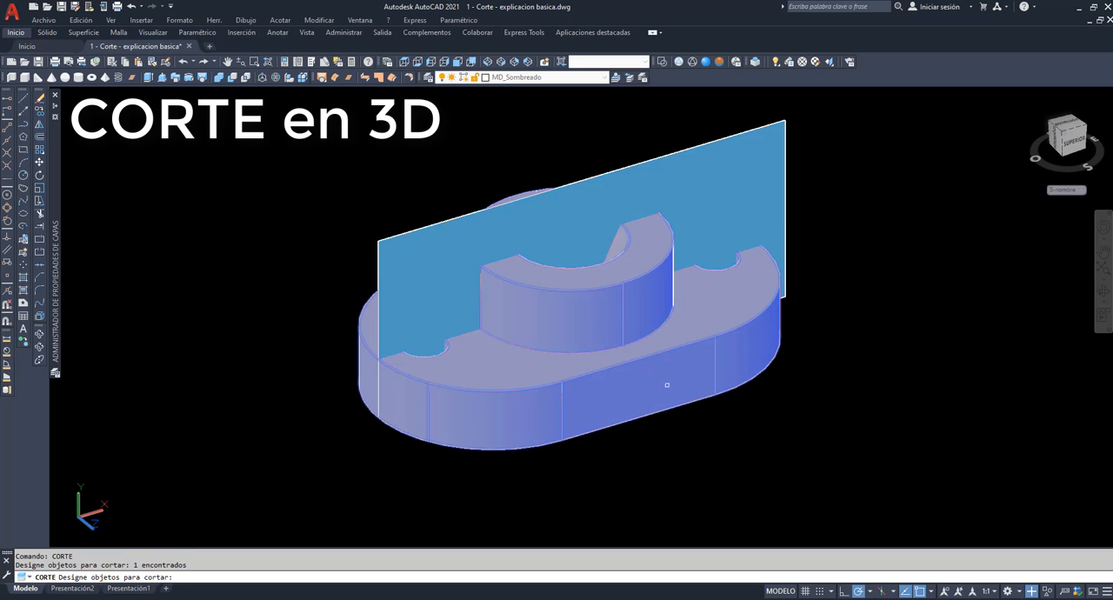
pyautogui.press('Return')
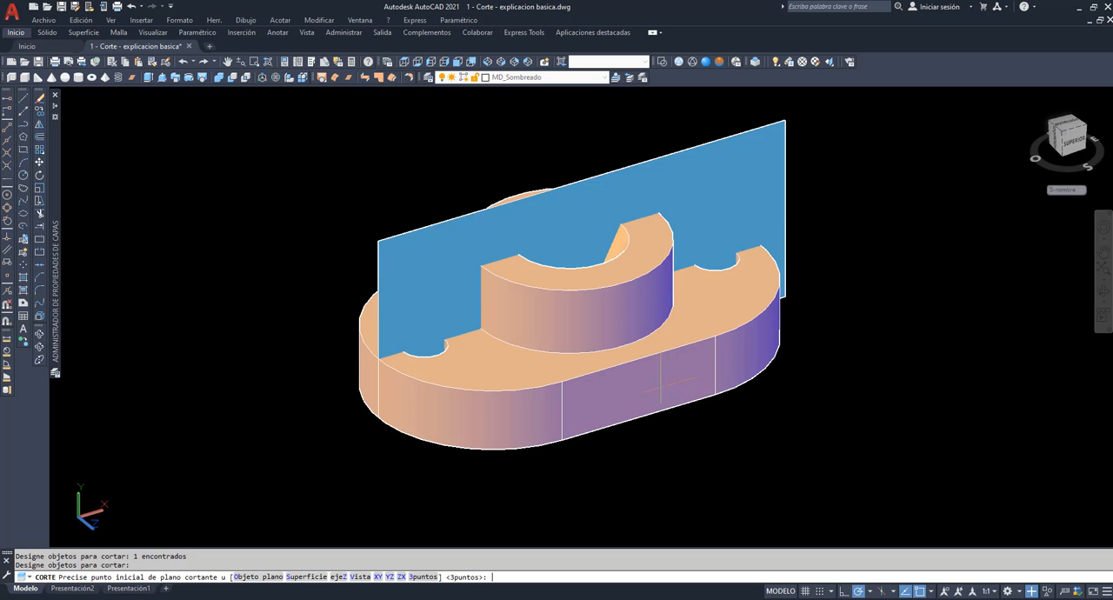
pyautogui.click(248, 577)
pyautogui.click(398, 235)
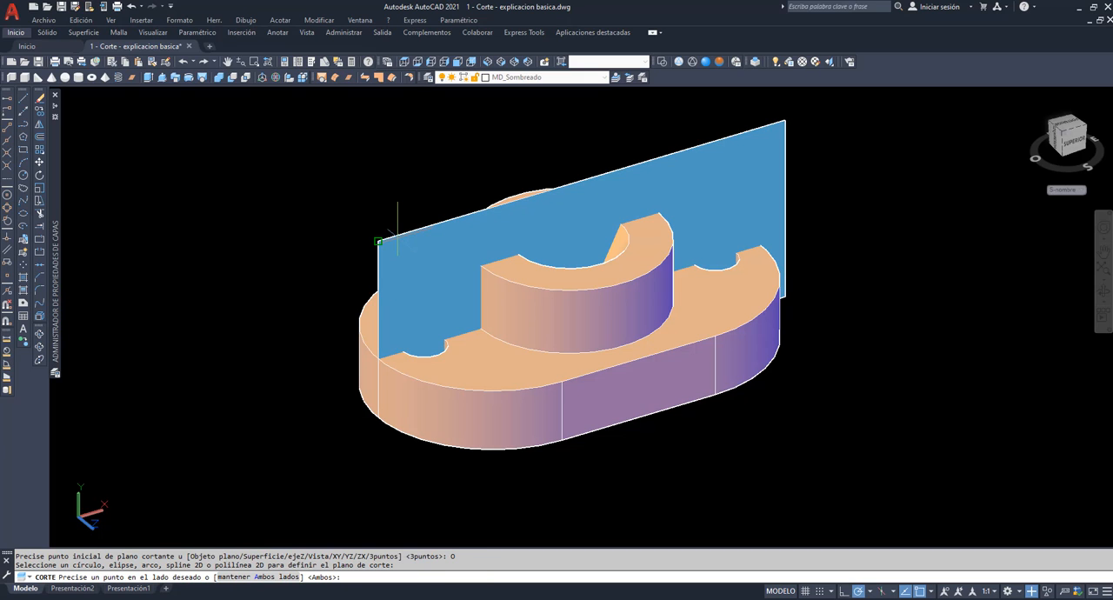
pyautogui.press('Return')
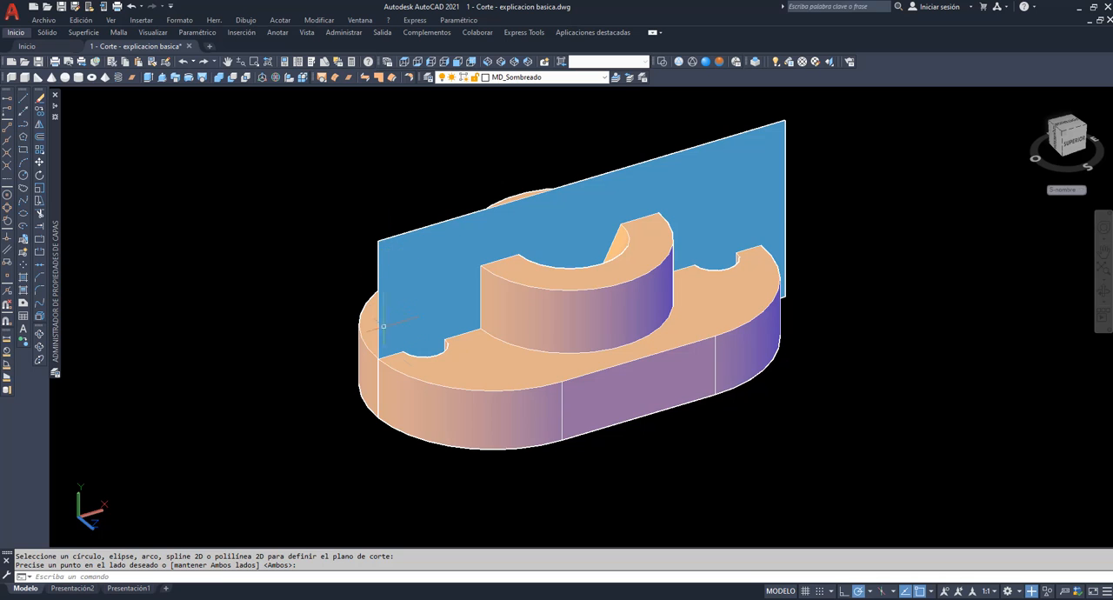
# Move the front half of the sliced part forward, away from the blue cutting plane.
pyautogui.click(38, 165)
pyautogui.click(417, 419)
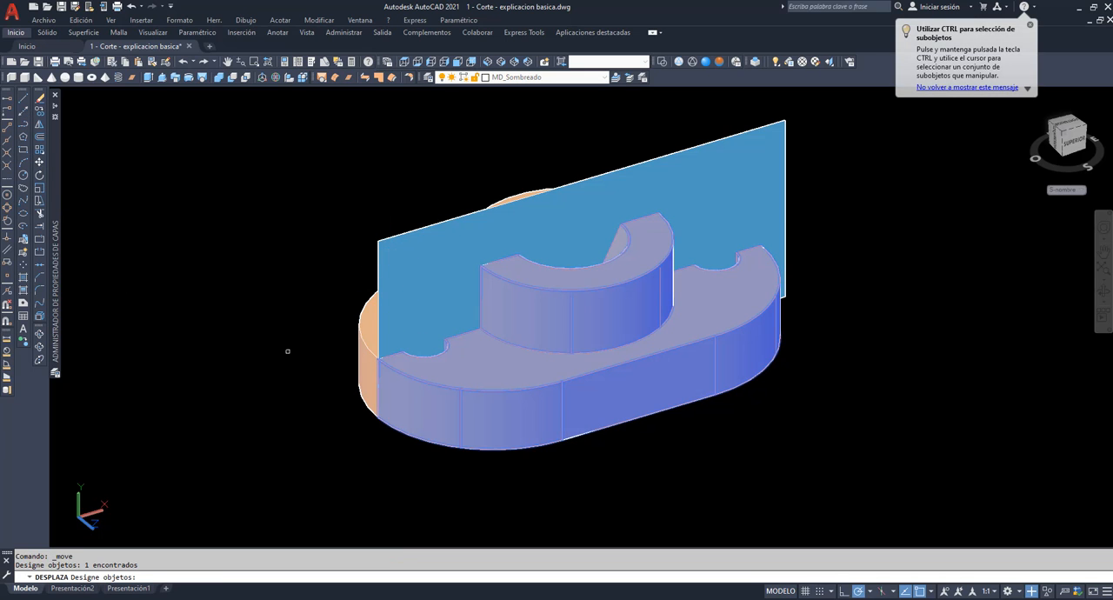
pyautogui.press('Return')
pyautogui.click(169, 203)
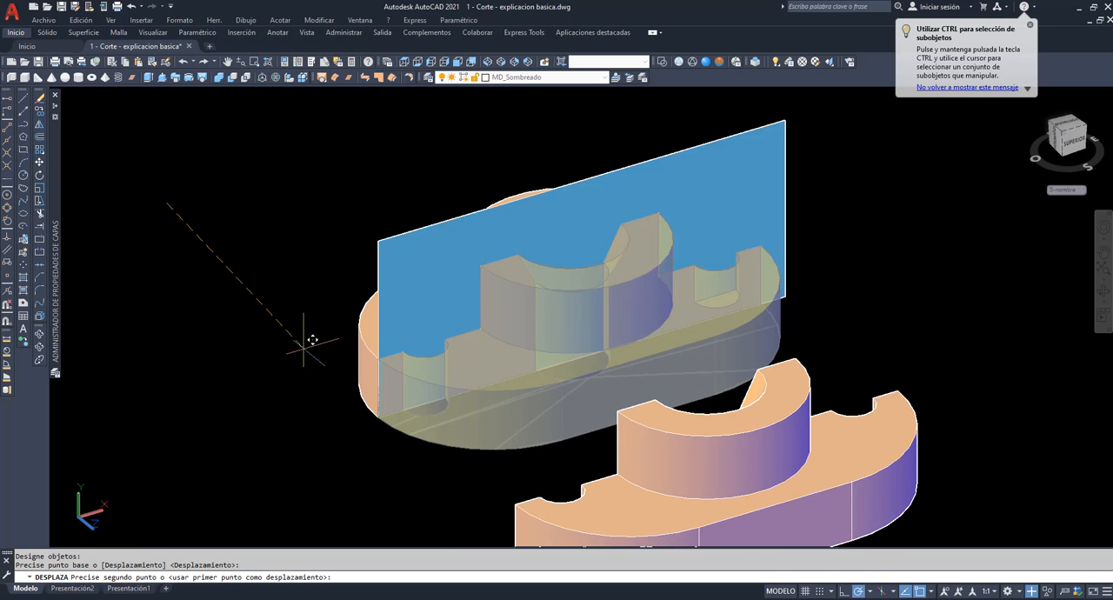
pyautogui.click(310, 328)
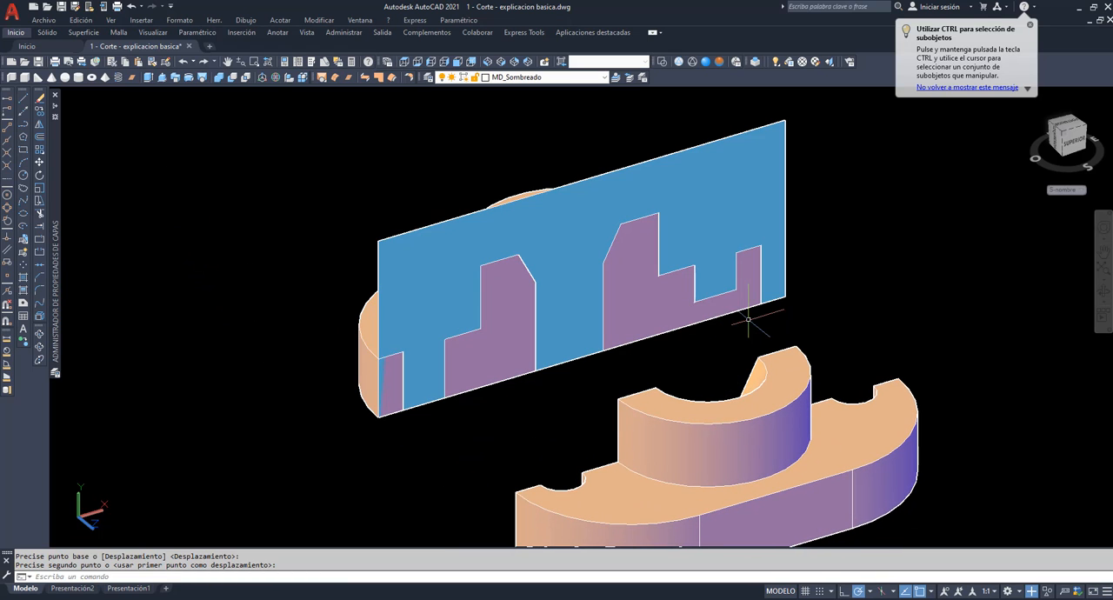
pyautogui.click(1104, 253)
pyautogui.moveTo(961, 269); pyautogui.dragTo(820, 223)
pyautogui.rightClick(737, 208)
pyautogui.click(763, 215)
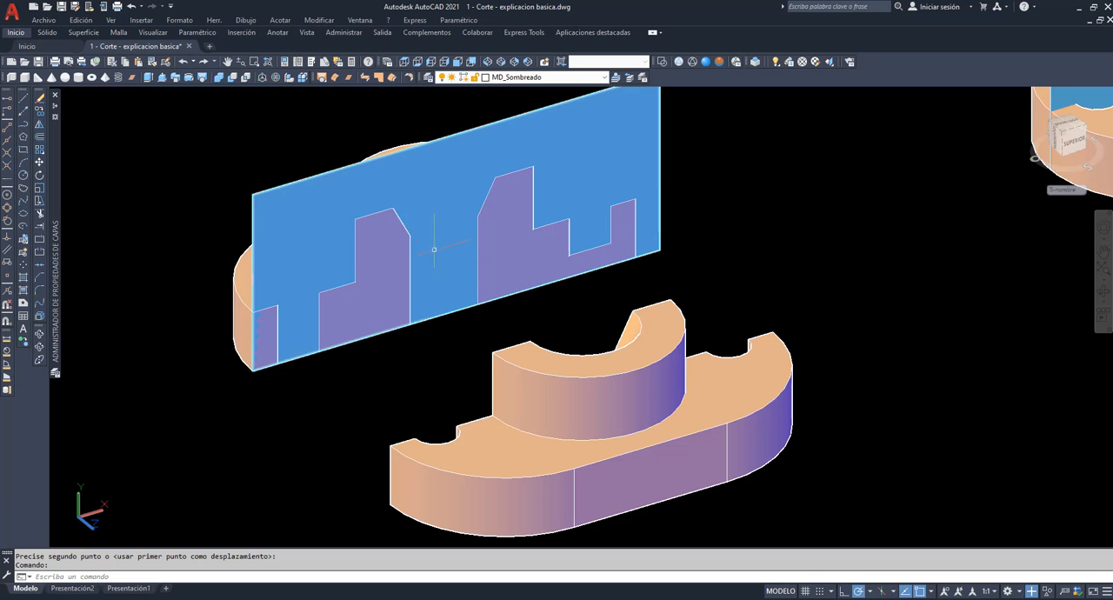
# Delete the separated front half of the sliced part and its blue cutting plane, leaving only the rear half.
pyautogui.click(555, 377)
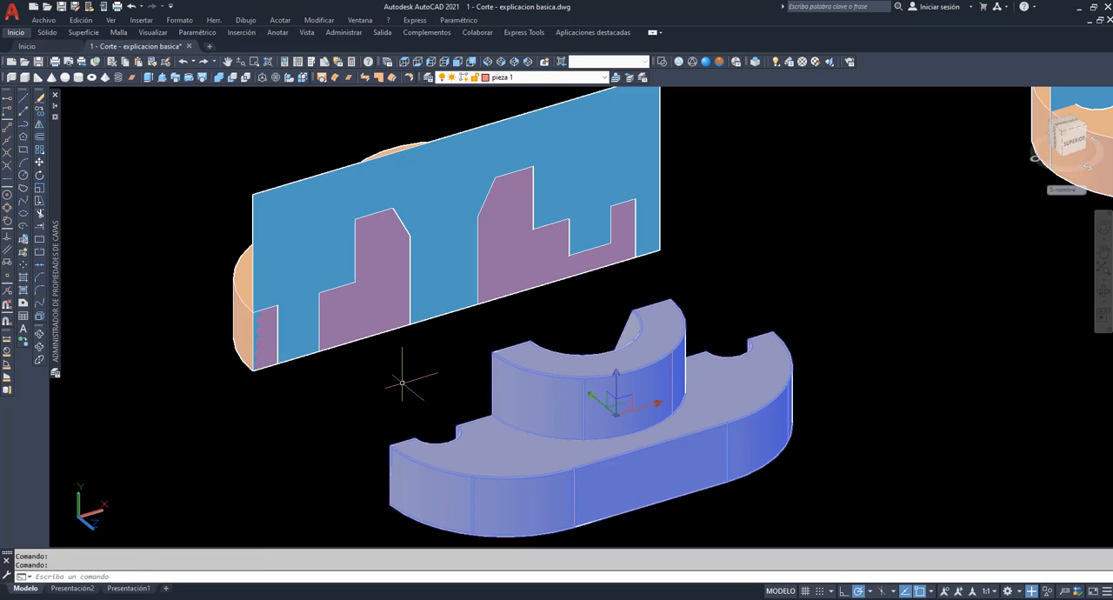
pyautogui.press('Delete')
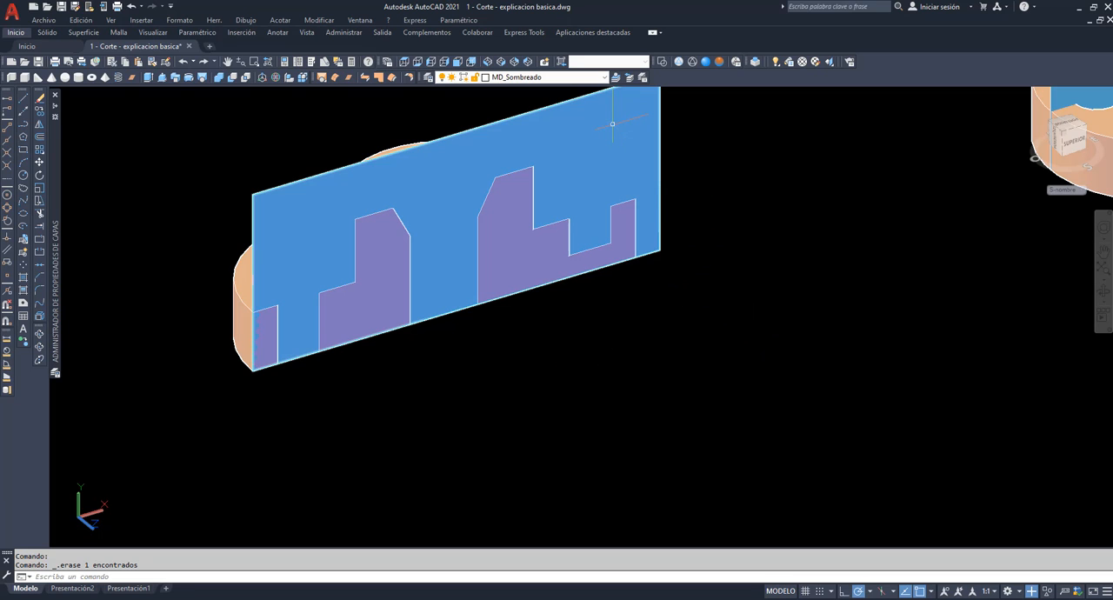
pyautogui.moveTo(612, 124)
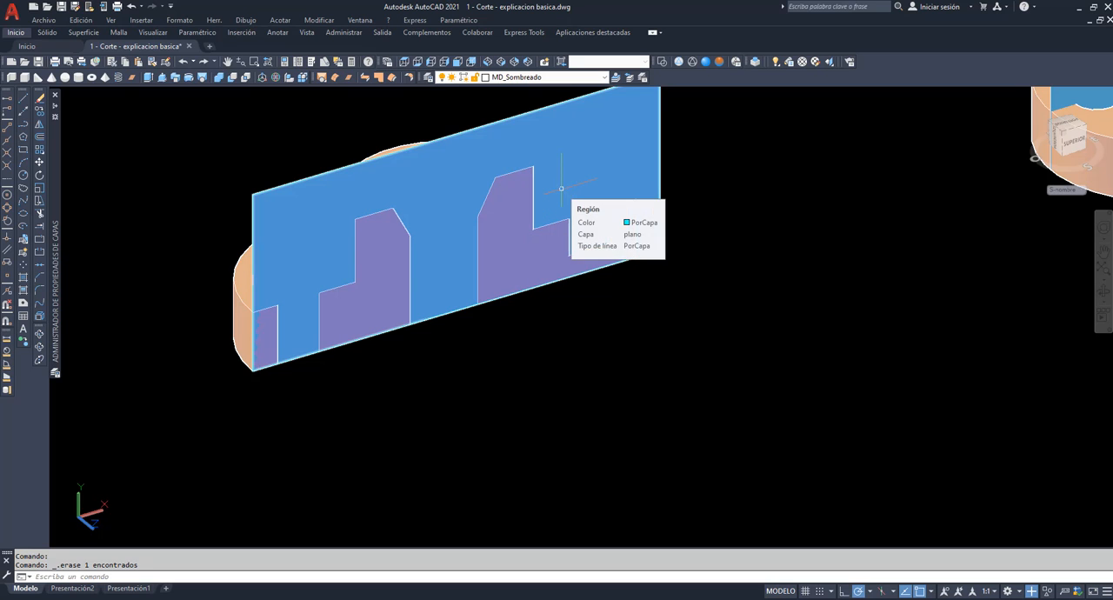
pyautogui.click(587, 123)
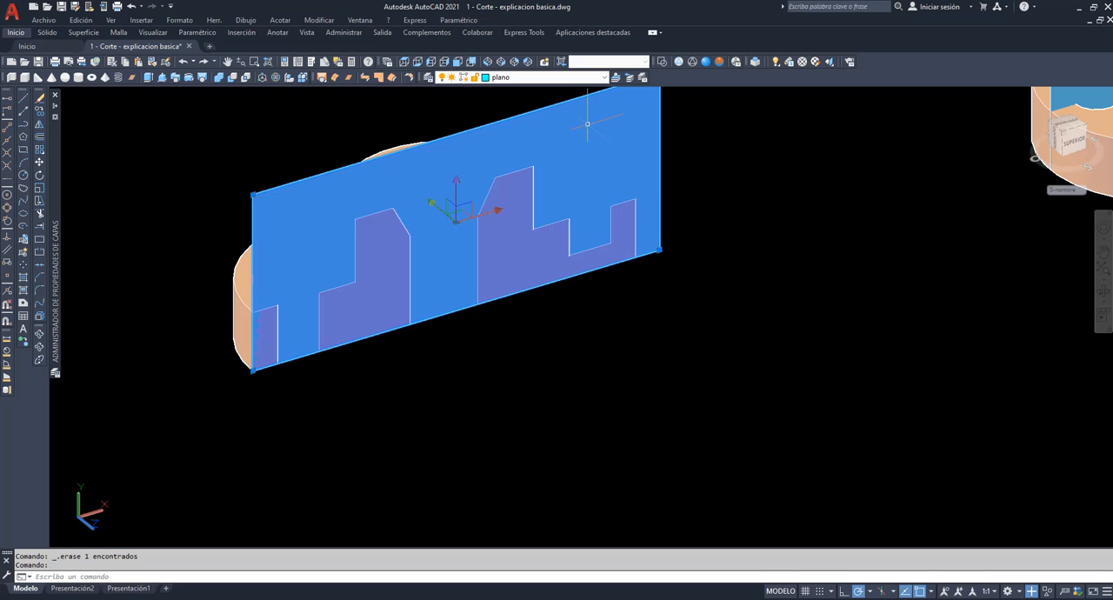
pyautogui.press('Delete')
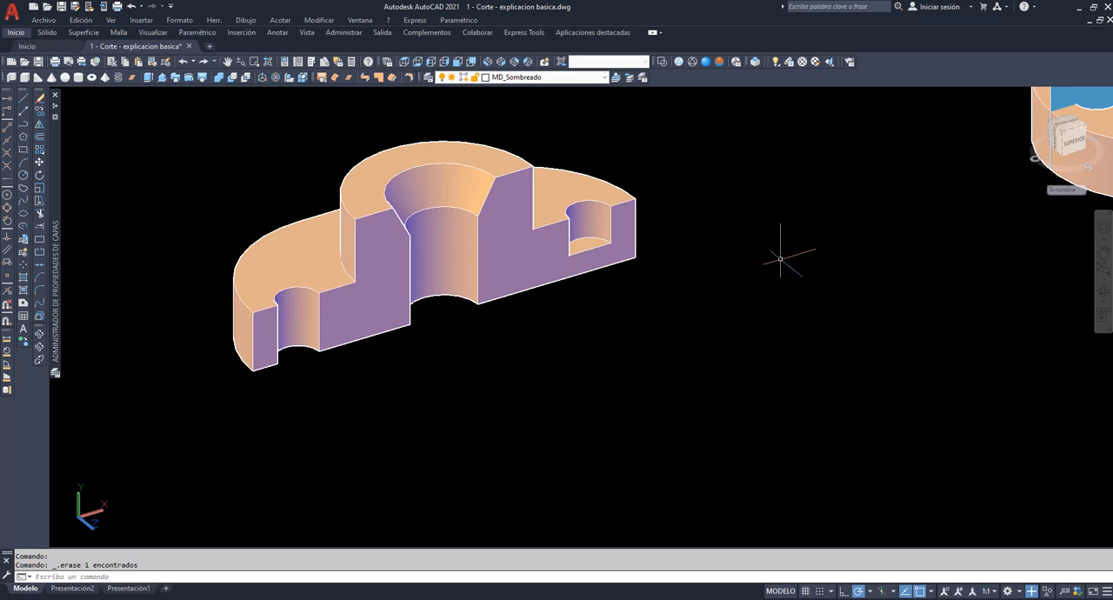
# Place the UCS origin at the lower front corner of the cut face and make sombreado the current layer.
pyautogui.press('Return')
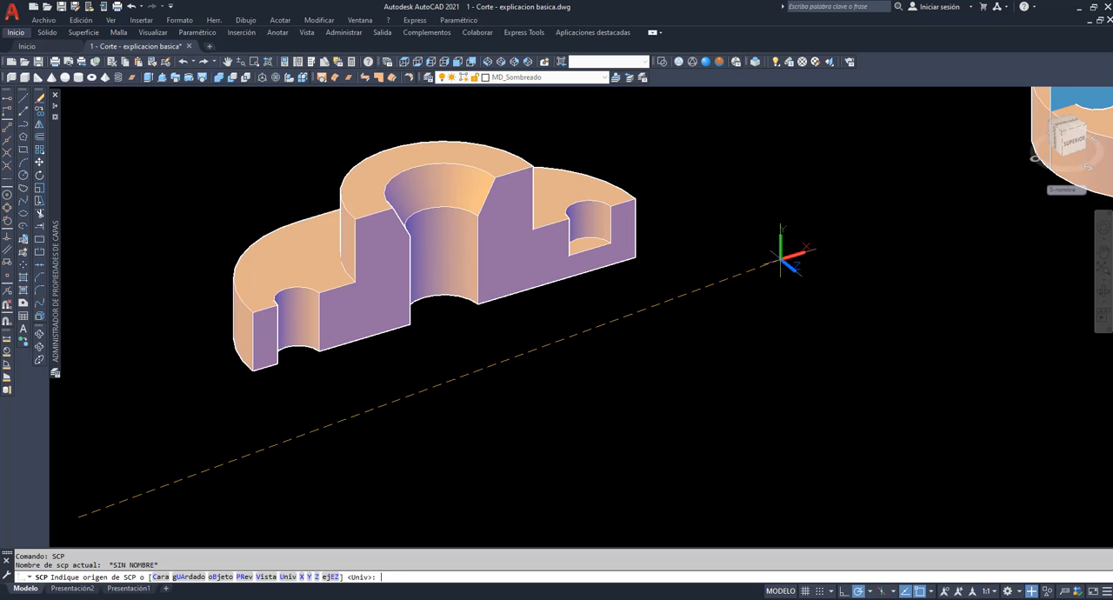
pyautogui.click(253, 371)
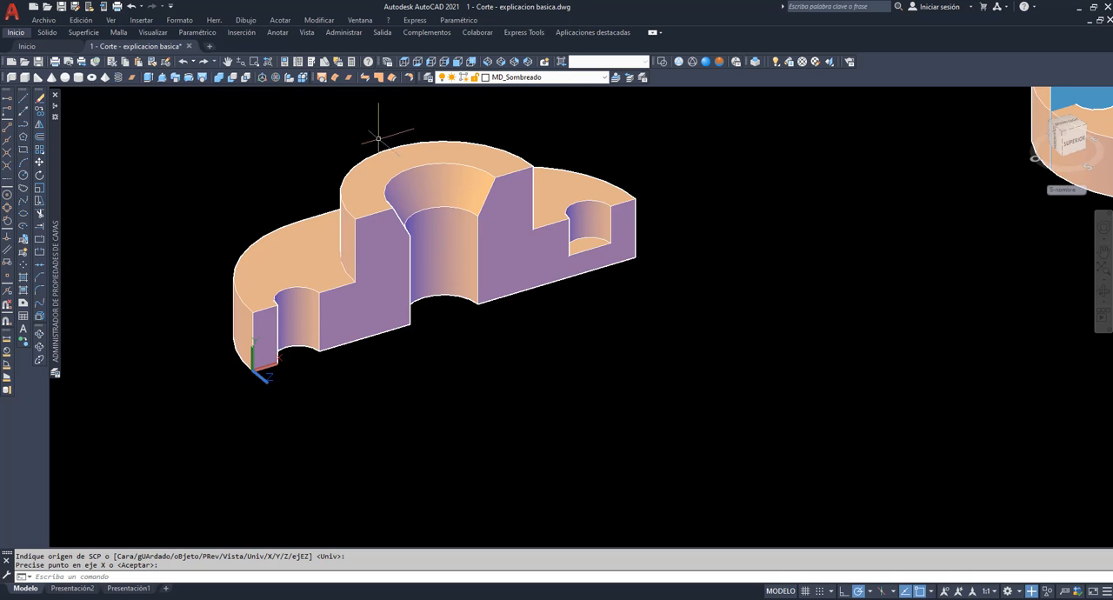
pyautogui.click(605, 78)
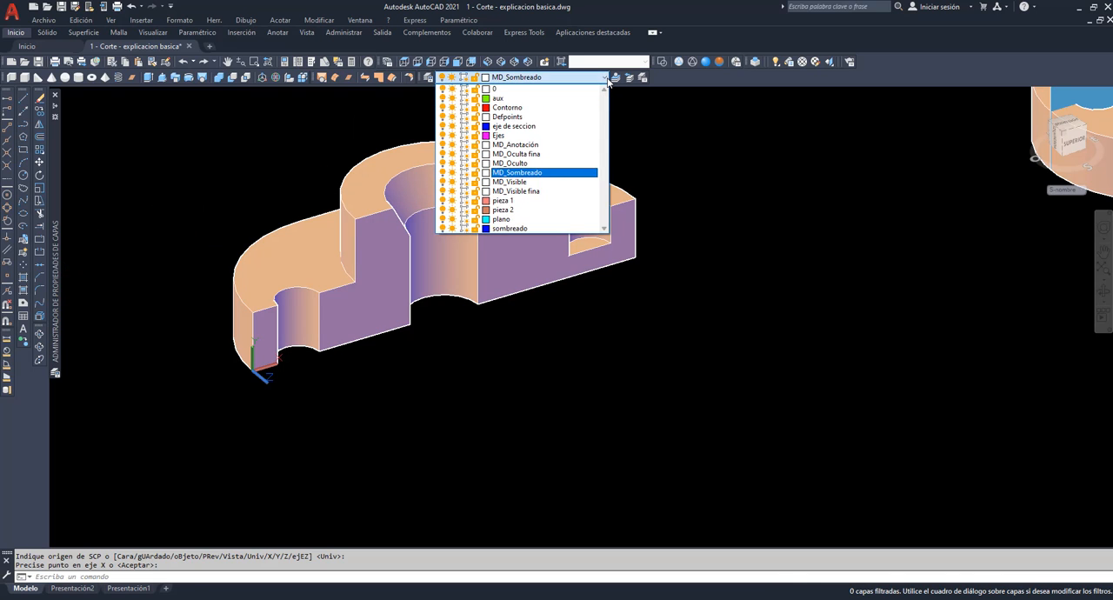
pyautogui.click(536, 229)
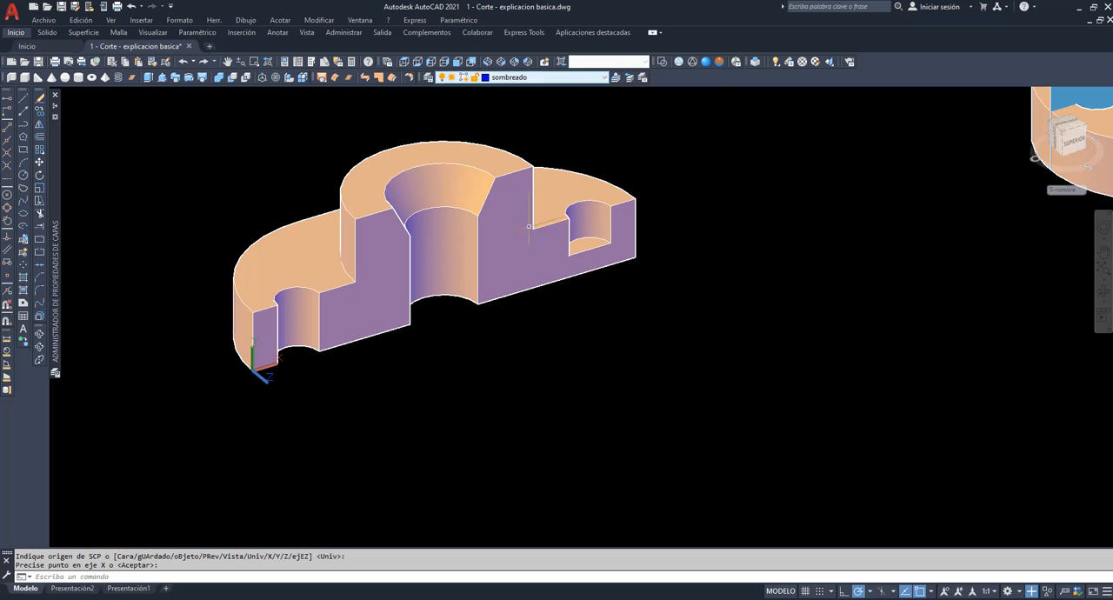
# Hatch all the cut faces of the rear half with the ANSI31 pattern at angle 0 and scale 1.
pyautogui.click(23, 278)
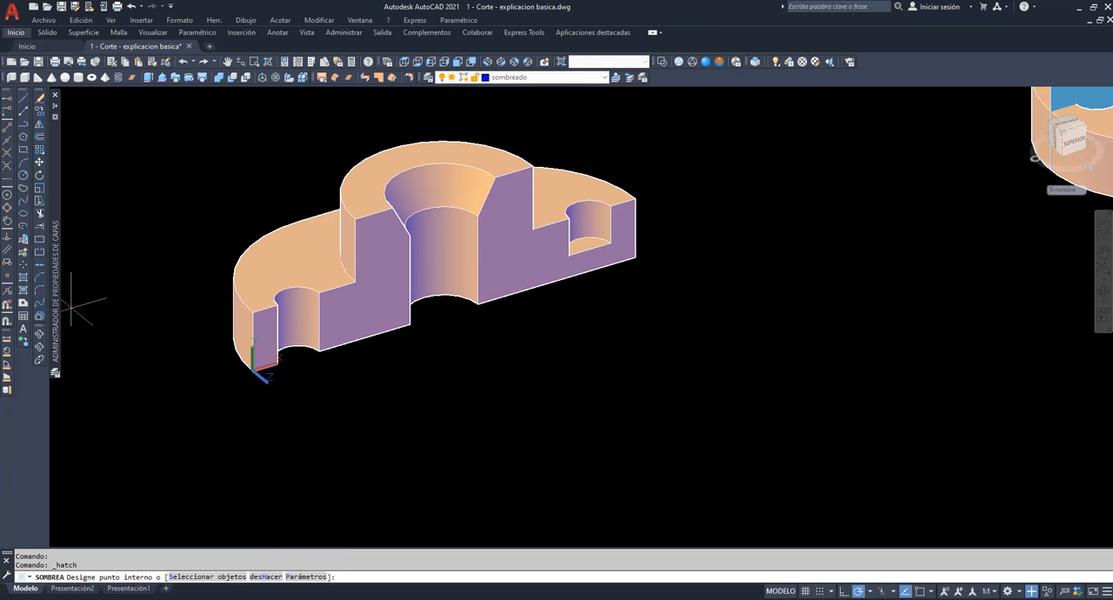
pyautogui.click(306, 576)
pyautogui.click(524, 224)
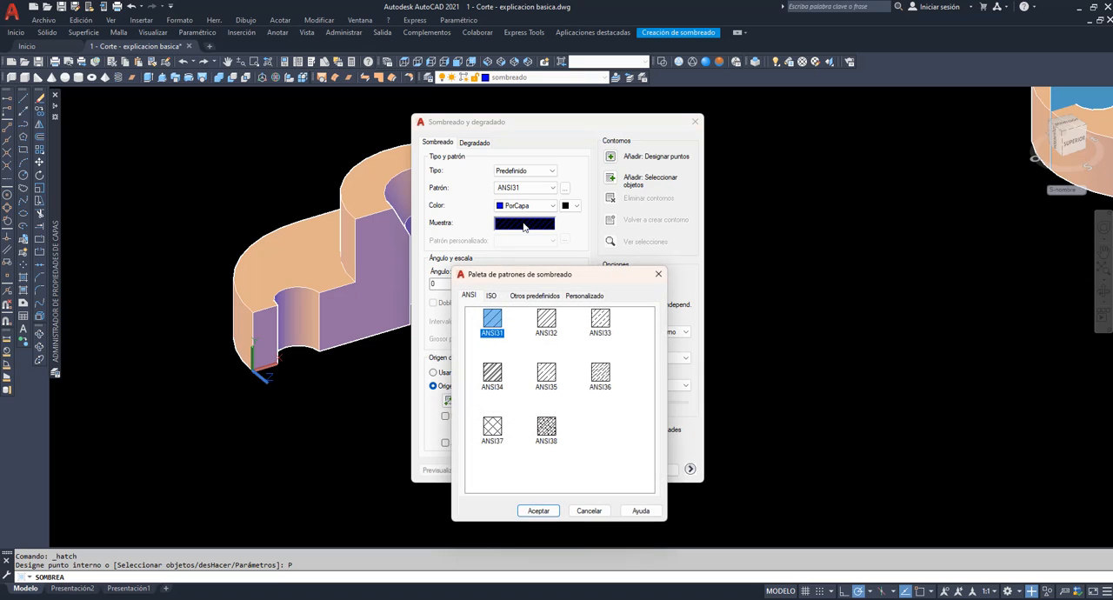
pyautogui.click(540, 512)
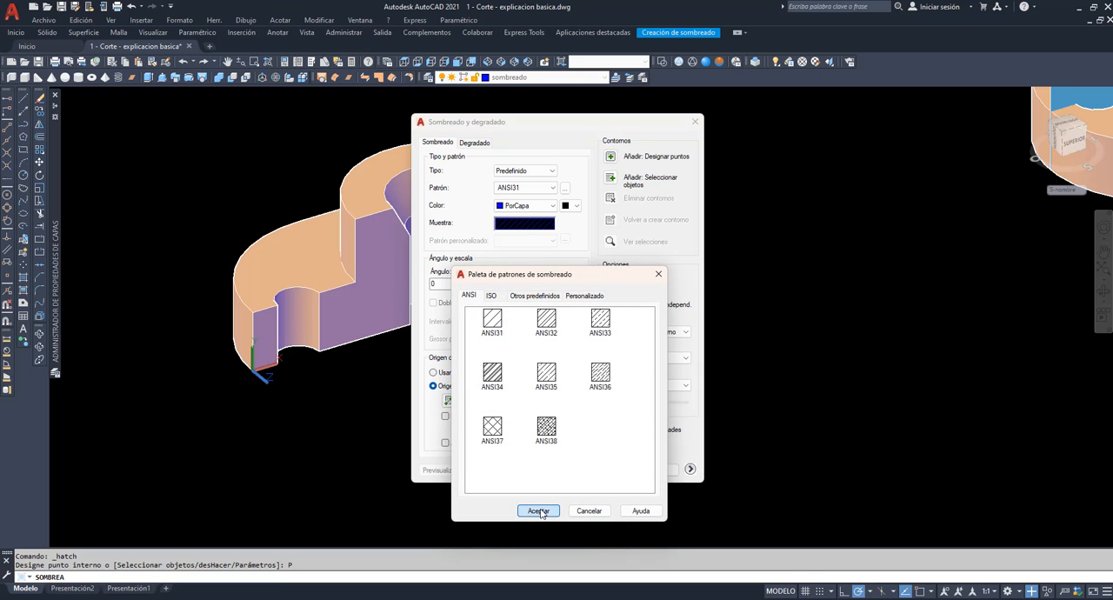
pyautogui.click(609, 157)
pyautogui.click(264, 338)
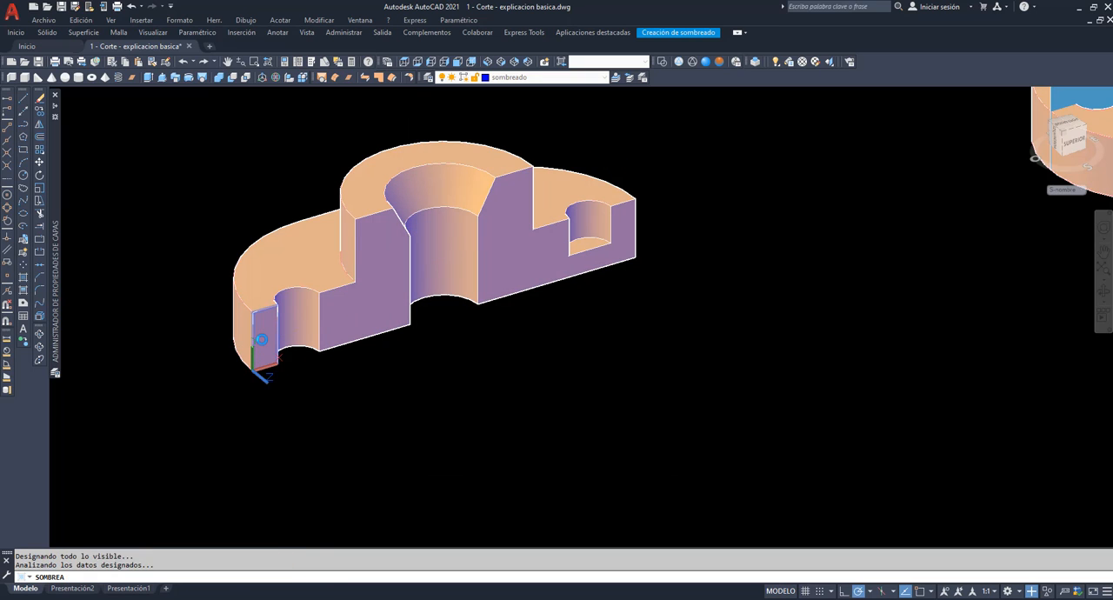
pyautogui.click(366, 306)
pyautogui.click(407, 292)
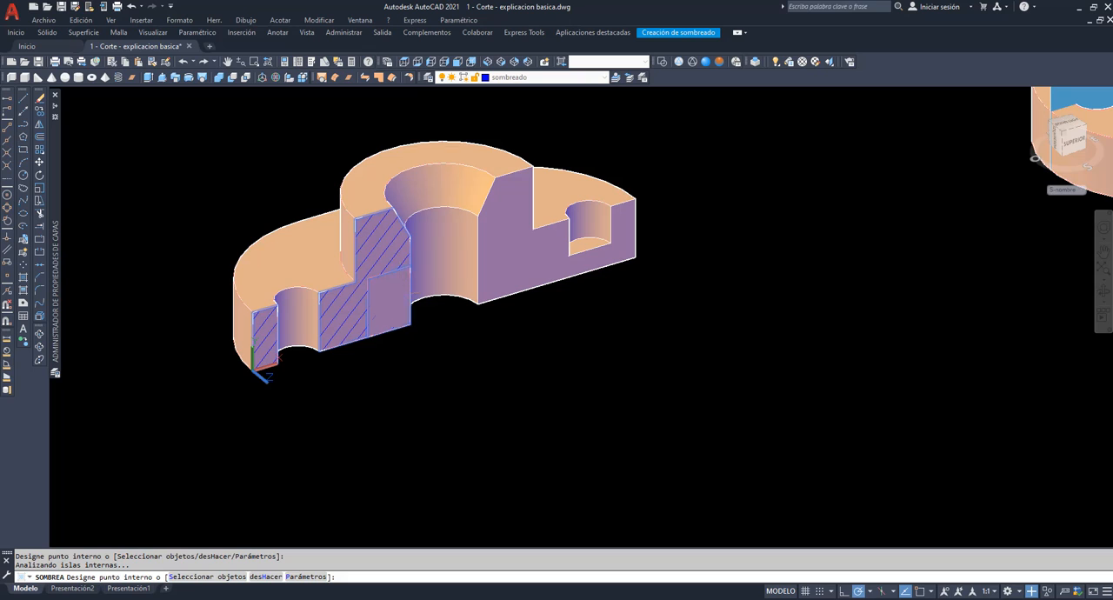
pyautogui.click(494, 263)
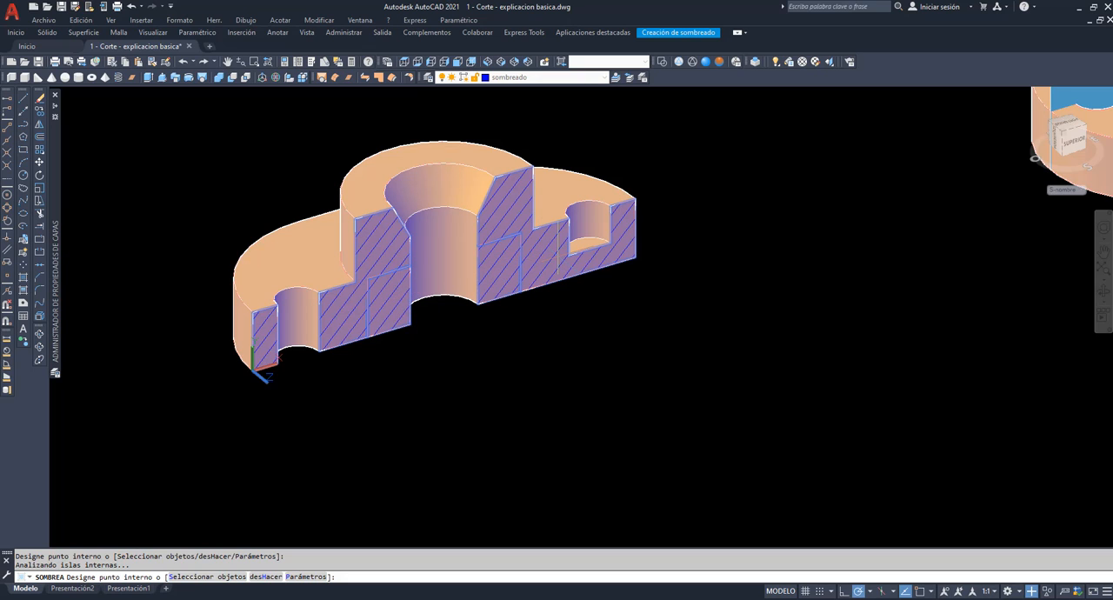
pyautogui.press('Return')
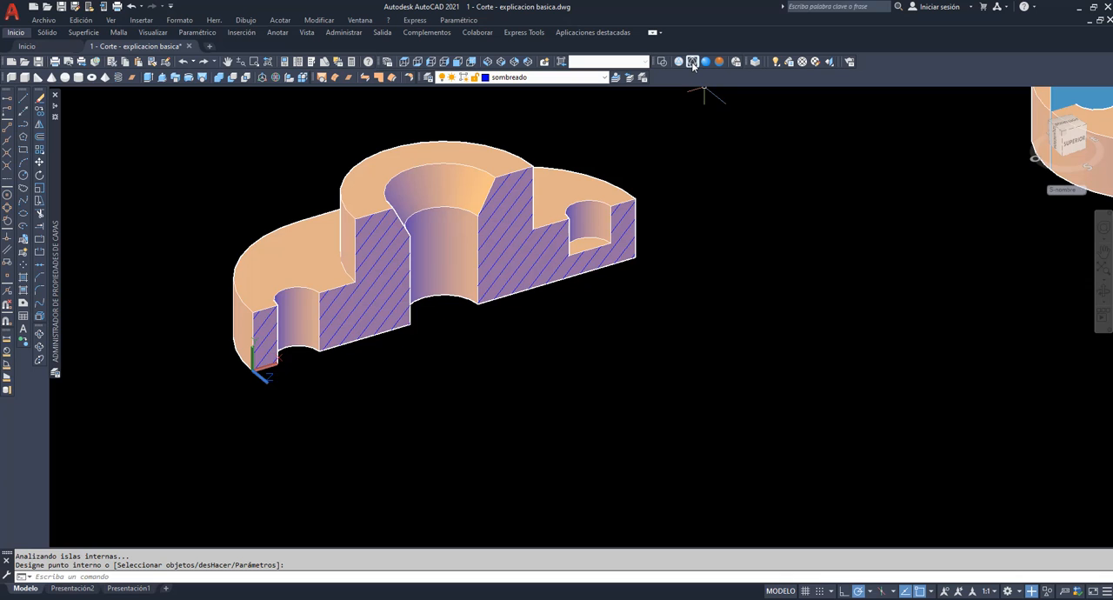
# Inspect the hatched half in a front view with the Hidden visual style and compare it with the views on Presentación1.
pyautogui.click(458, 61)
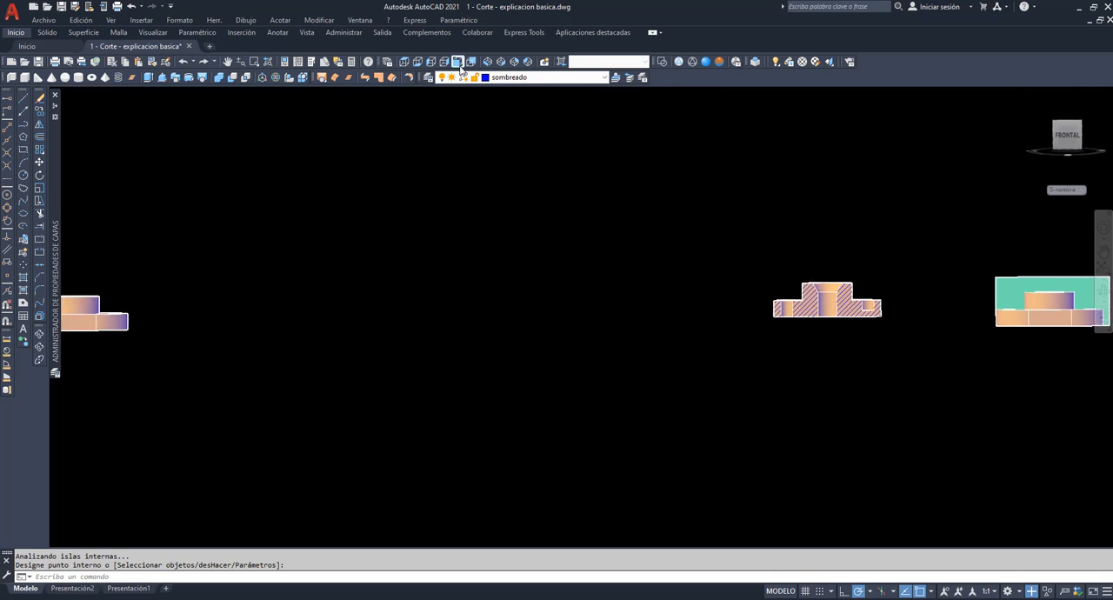
pyautogui.click(254, 61)
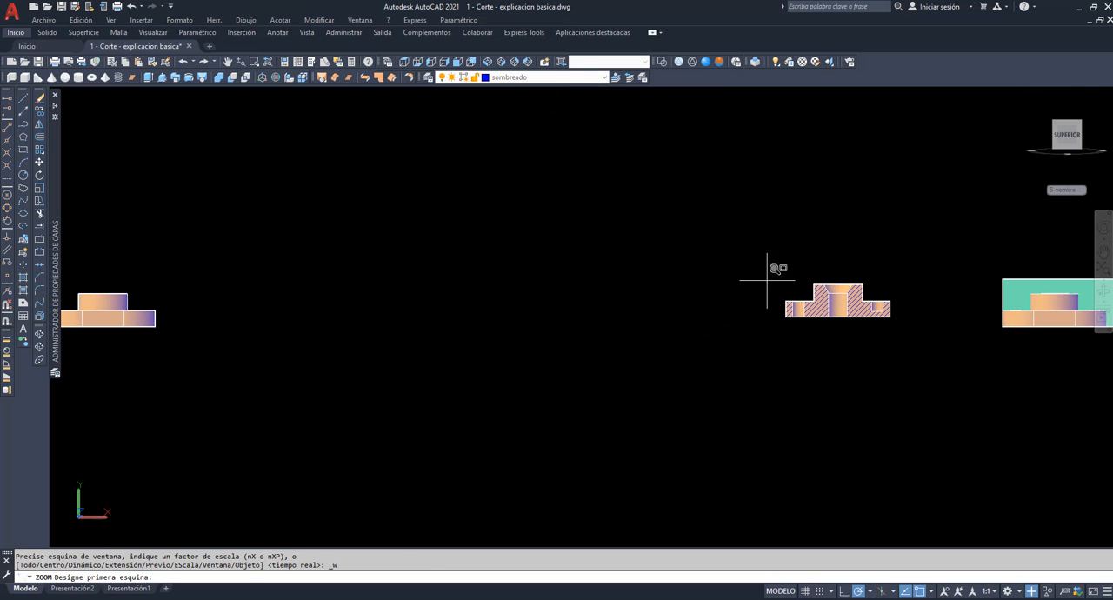
pyautogui.click(778, 277)
pyautogui.click(912, 319)
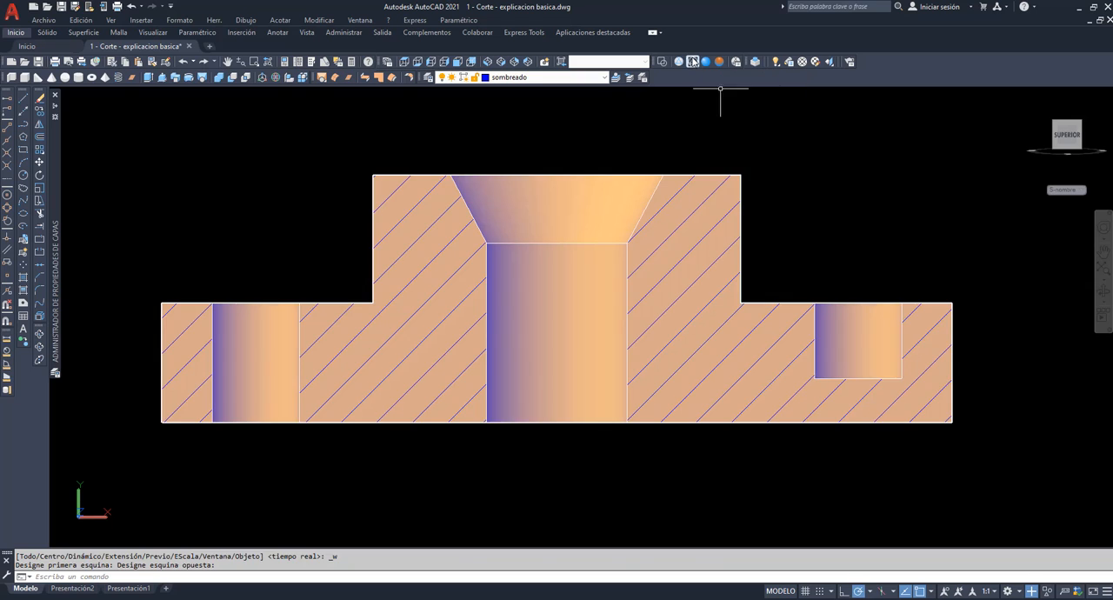
pyautogui.click(693, 61)
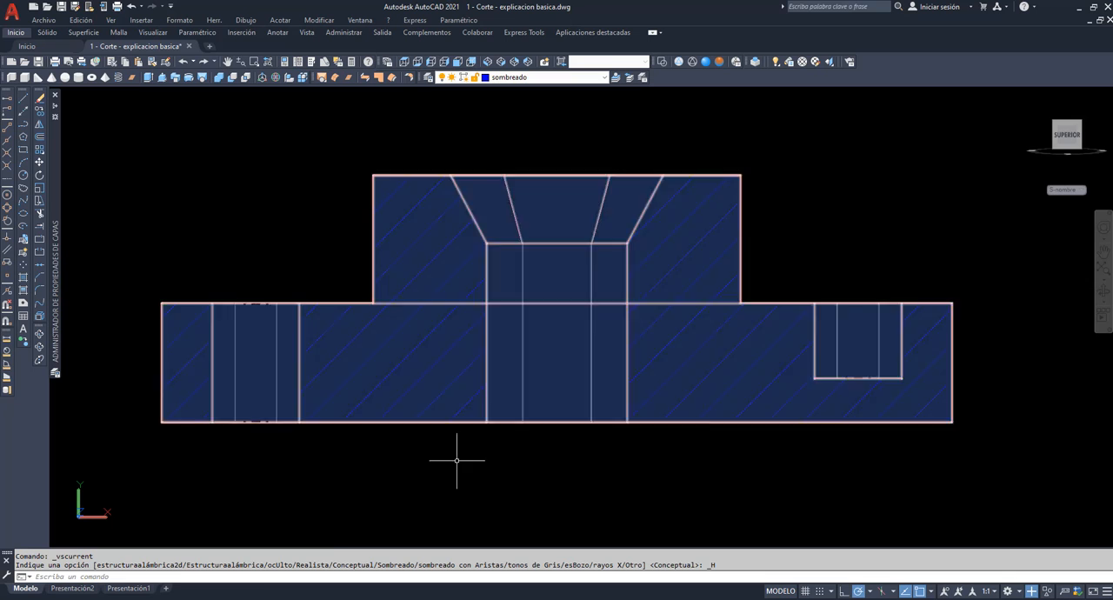
pyautogui.click(129, 588)
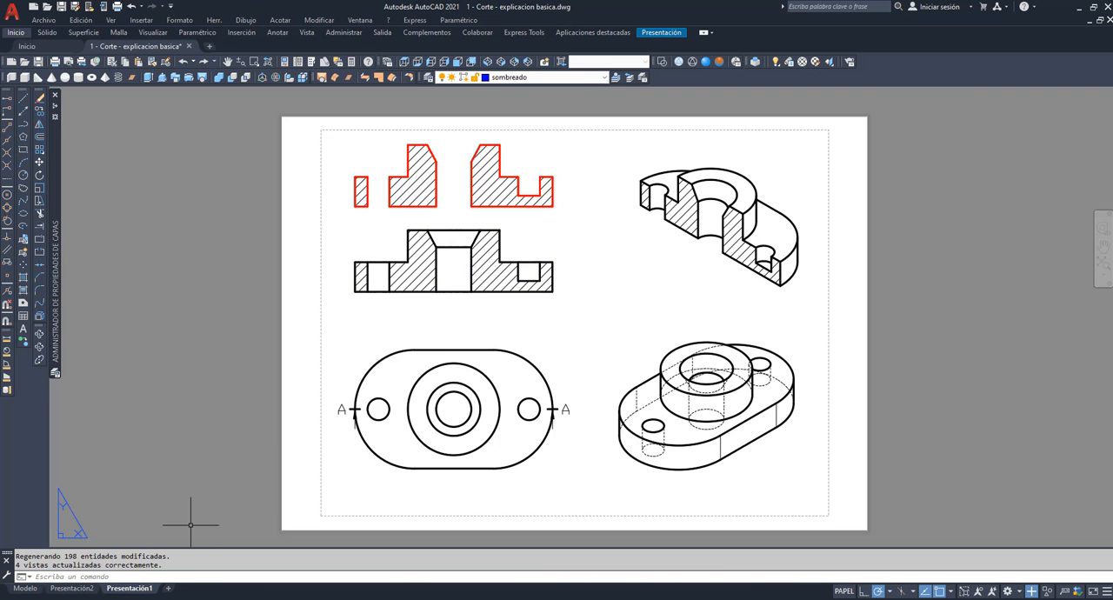
pyautogui.click(25, 589)
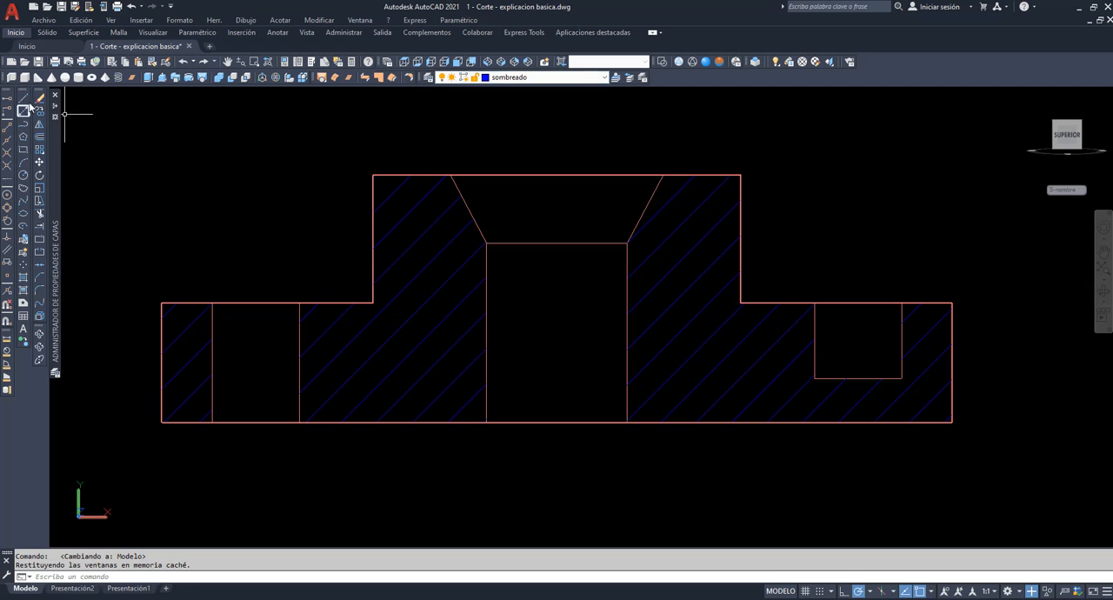
# Set the lineweight of the sombreado layer to 0.50 mm.
pyautogui.moveTo(55, 110)
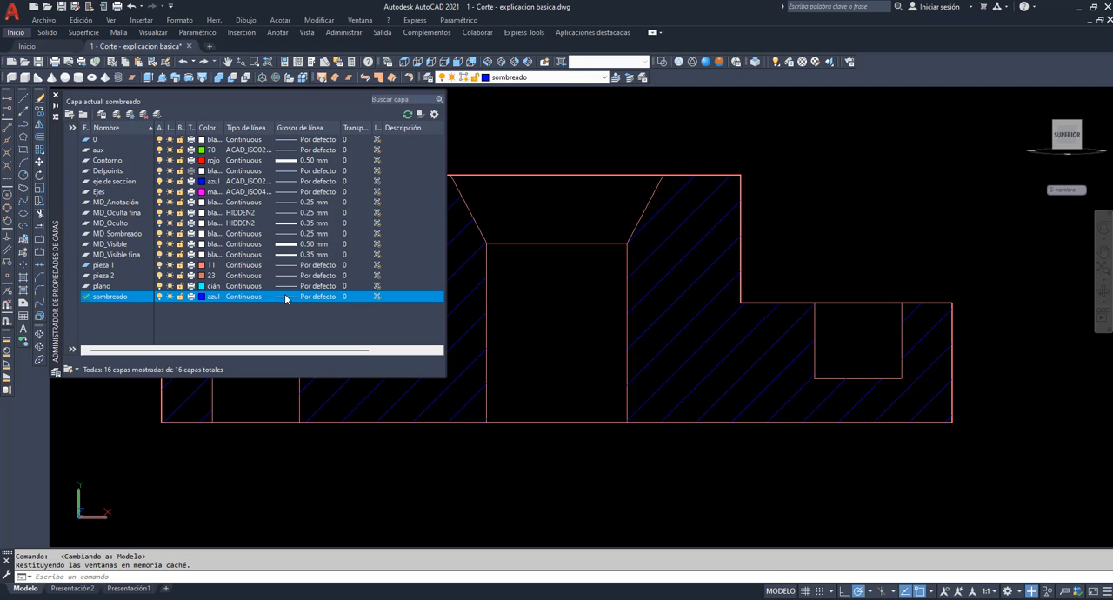
pyautogui.click(308, 297)
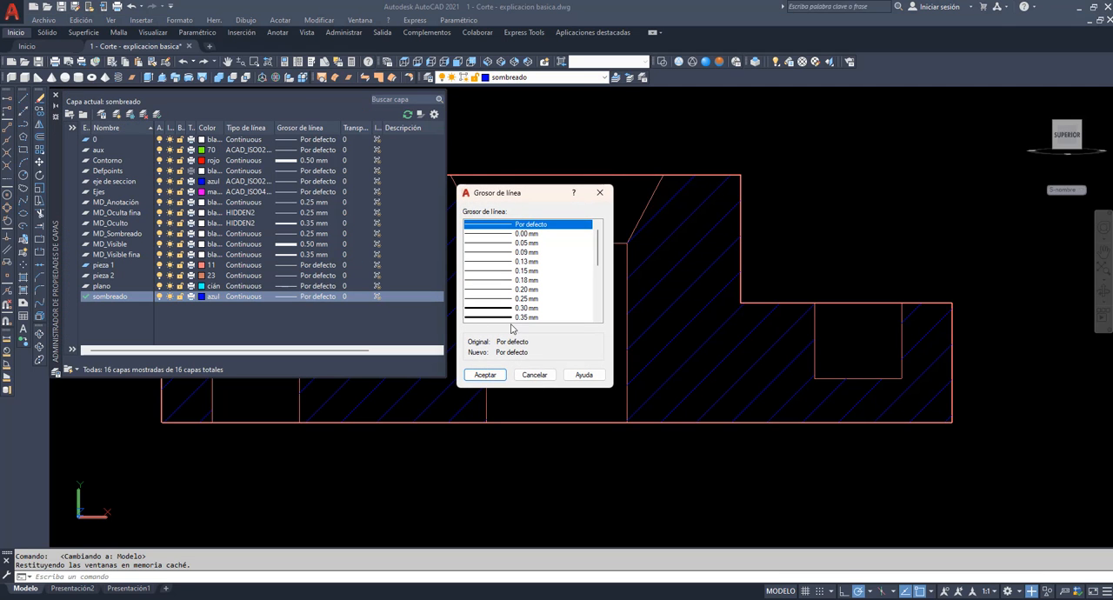
pyautogui.click(513, 316)
pyautogui.scroll(-2, 515, 315)
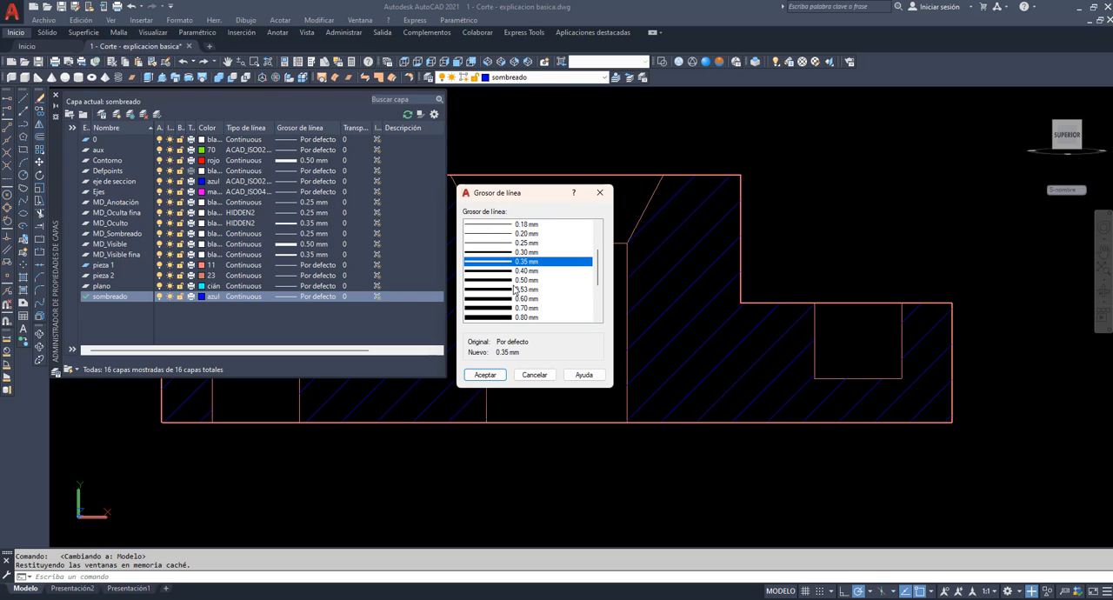
pyautogui.click(511, 282)
pyautogui.click(485, 374)
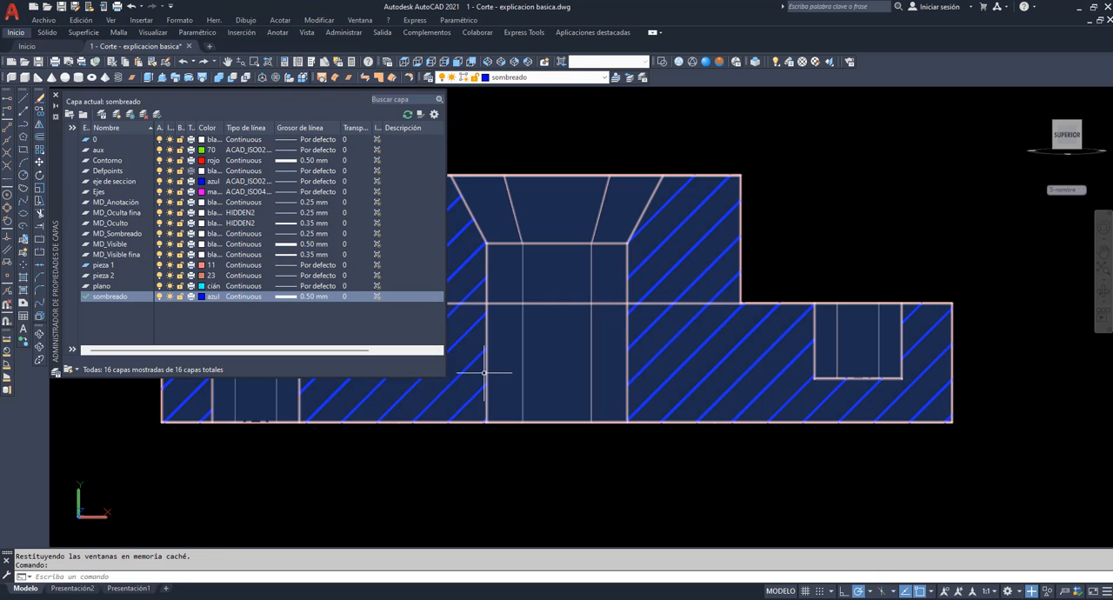
pyautogui.click(55, 96)
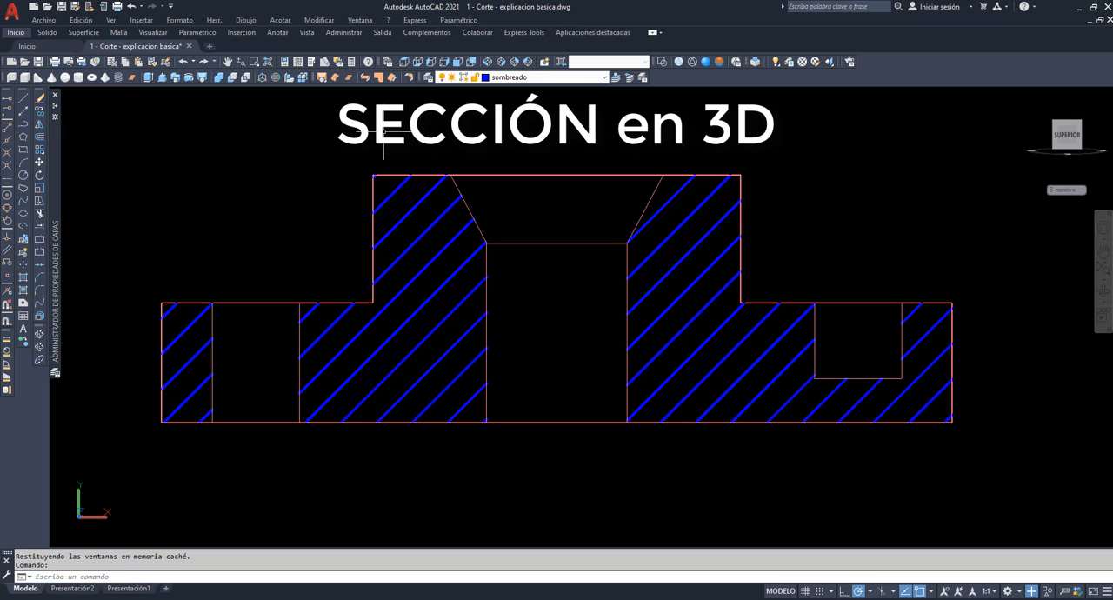
# Show the uncut copy with its cutting plane in southwest isometric view using the Conceptual visual style.
pyautogui.click(489, 62)
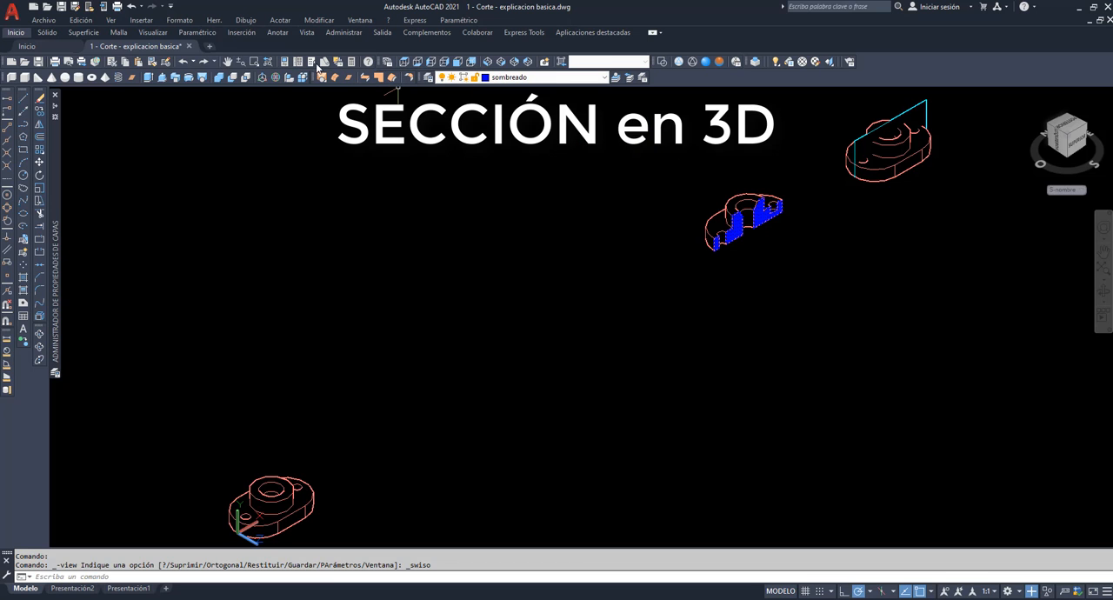
pyautogui.click(227, 61)
pyautogui.moveTo(845, 186); pyautogui.dragTo(585, 356)
pyautogui.scroll(5, 584, 356)
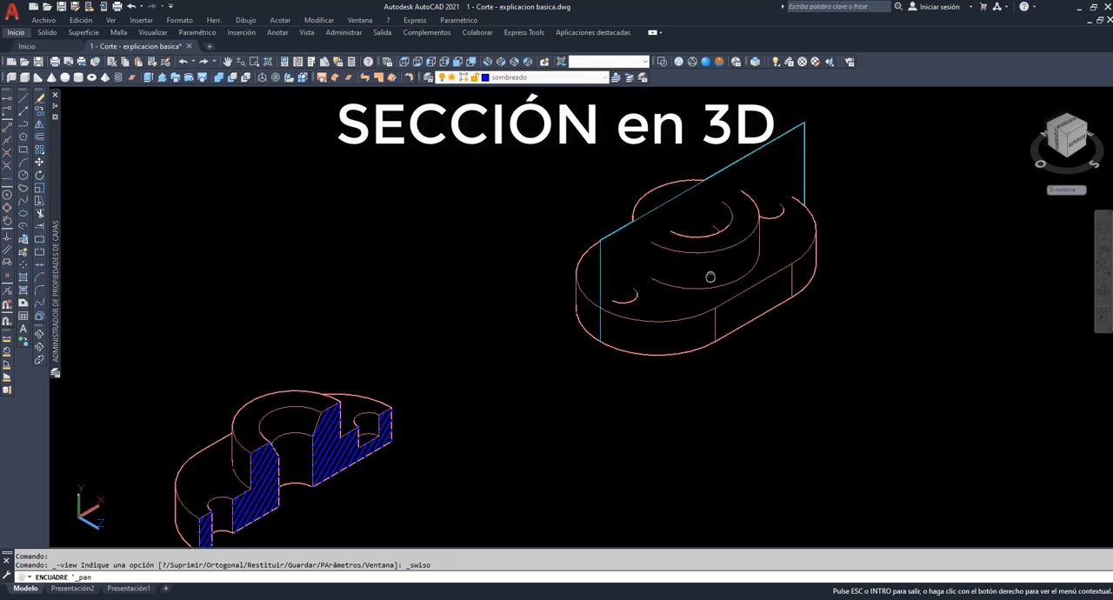
pyautogui.scroll(5, 610, 287)
pyautogui.moveTo(662, 226); pyautogui.dragTo(594, 283)
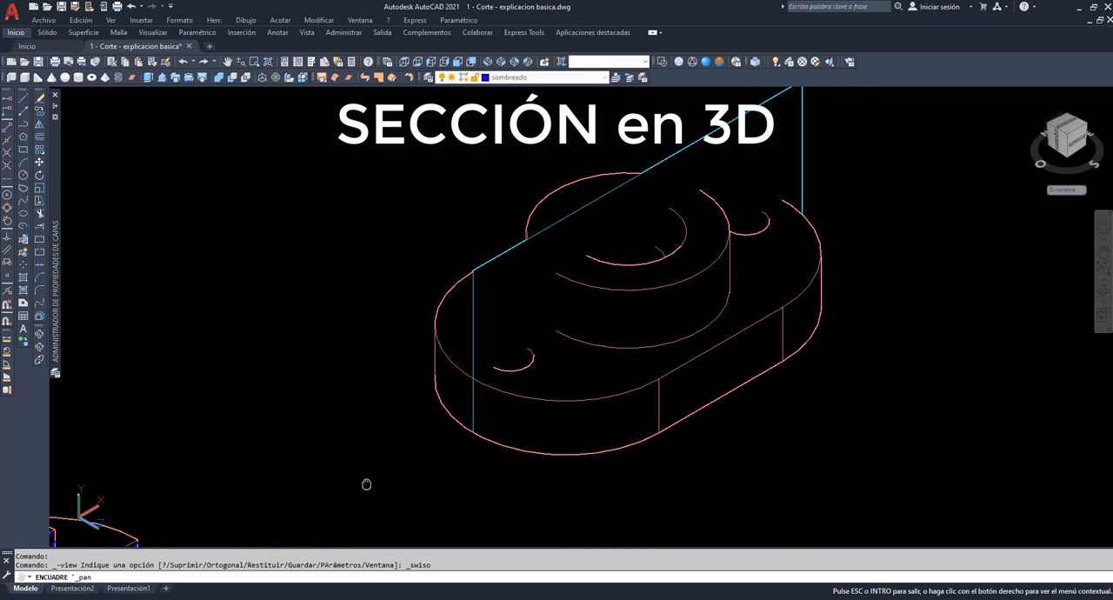
pyautogui.rightClick(357, 242)
pyautogui.click(392, 248)
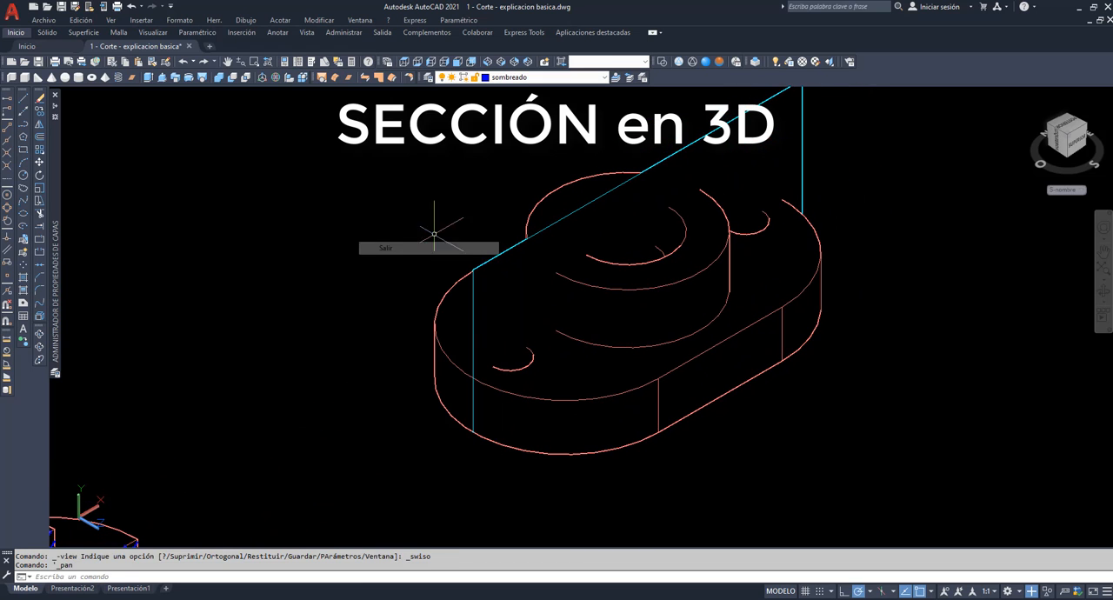
pyautogui.click(720, 62)
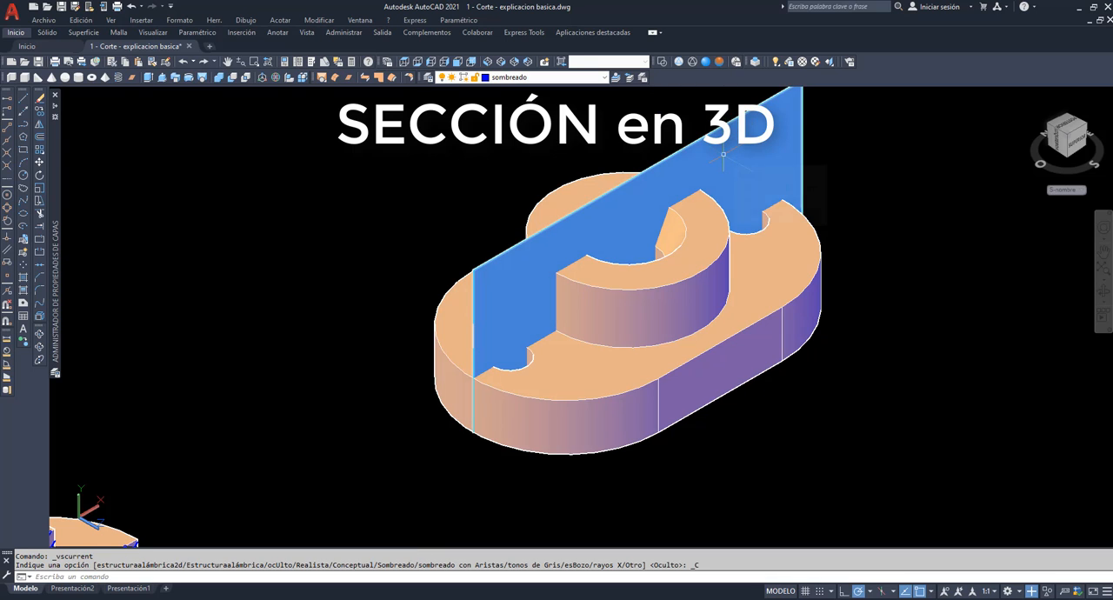
pyautogui.click(704, 233)
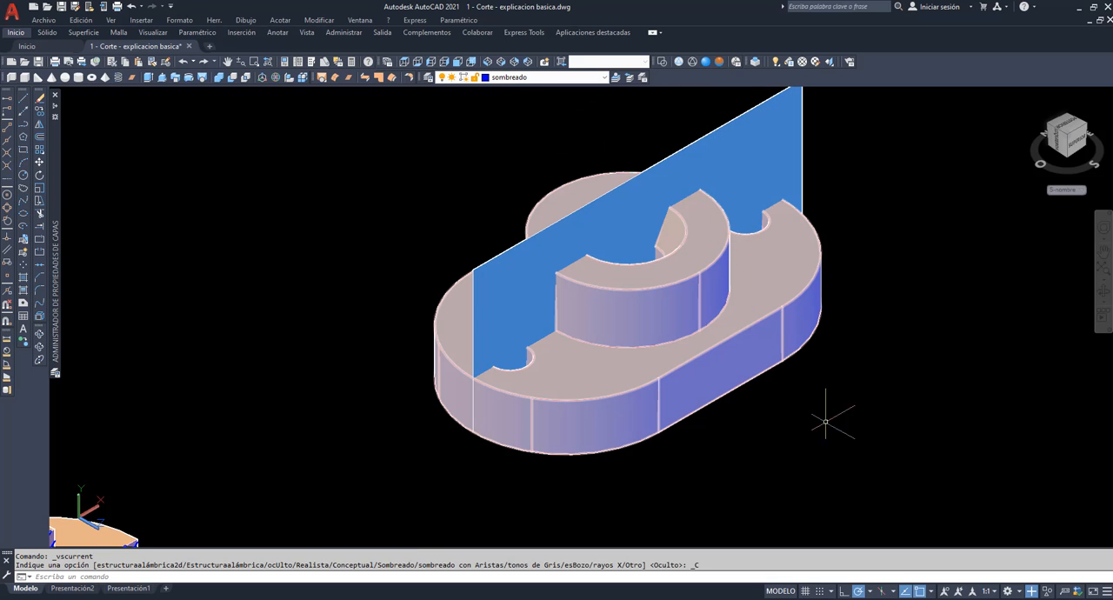
pyautogui.press('Escape')
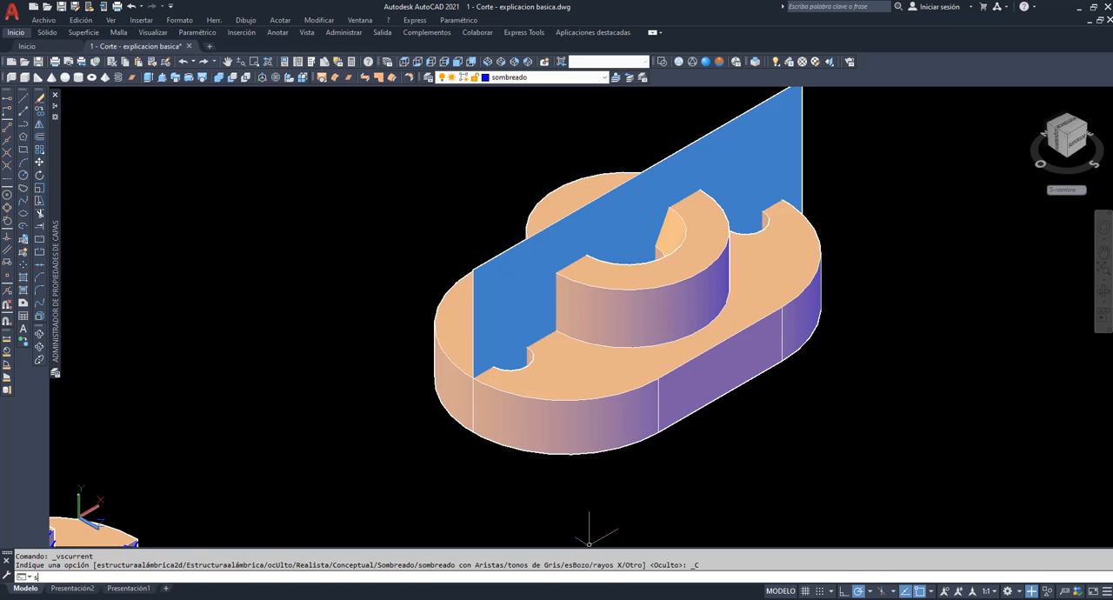
pyautogui.write('secc')
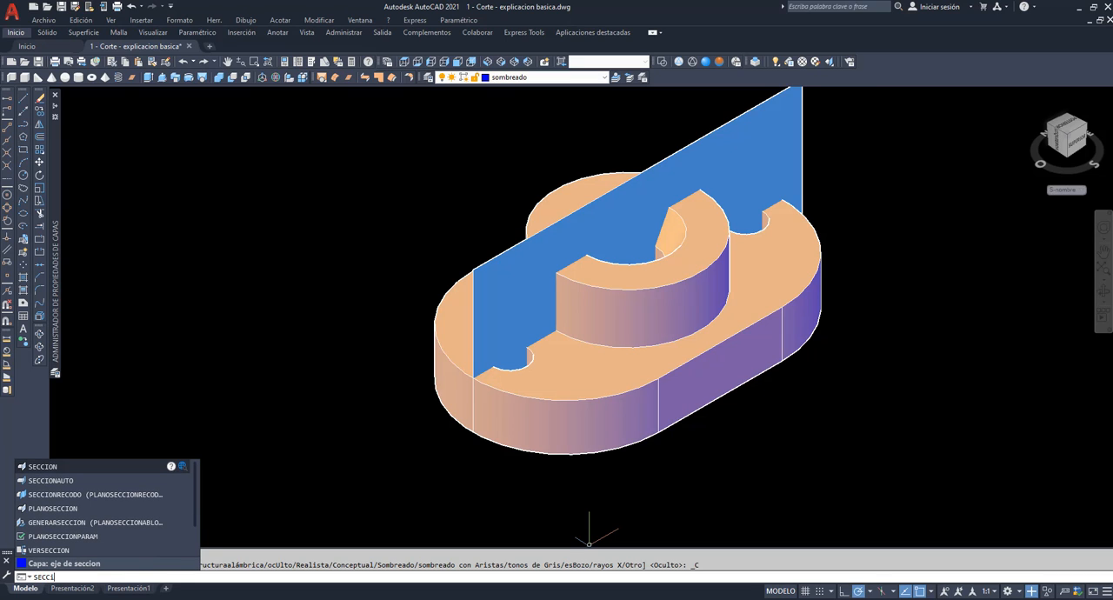
pyautogui.write('ion')
pyautogui.press('Return')
pyautogui.write('c')
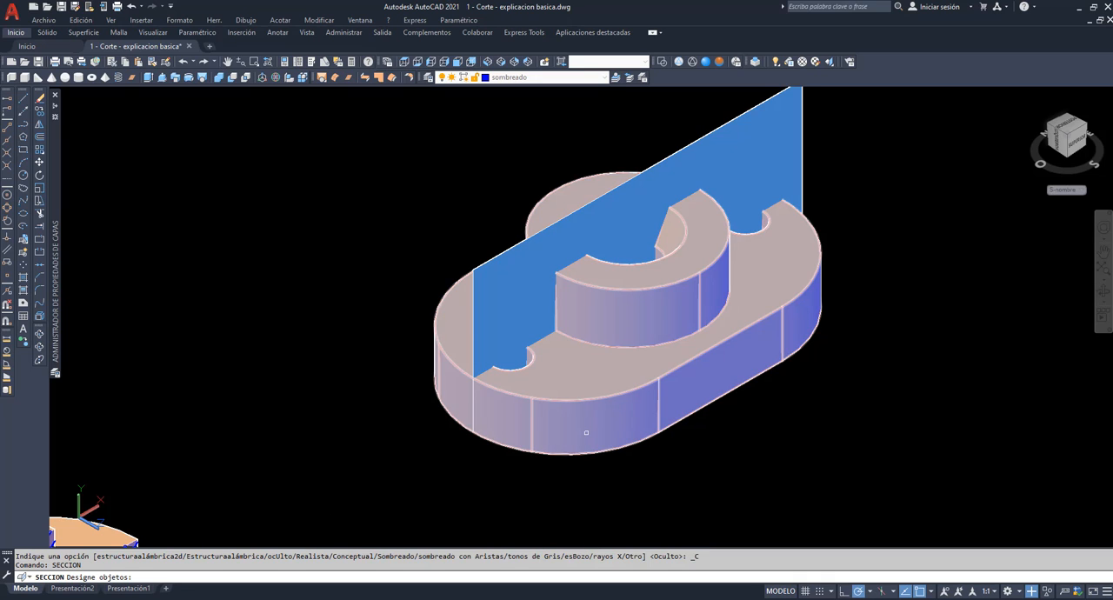
pyautogui.press('Escape')
# Section the uncut solid on layer Contorno with SECCION, using the cutting plane as Objeto, and display the model in wireframe.
pyautogui.click(606, 77)
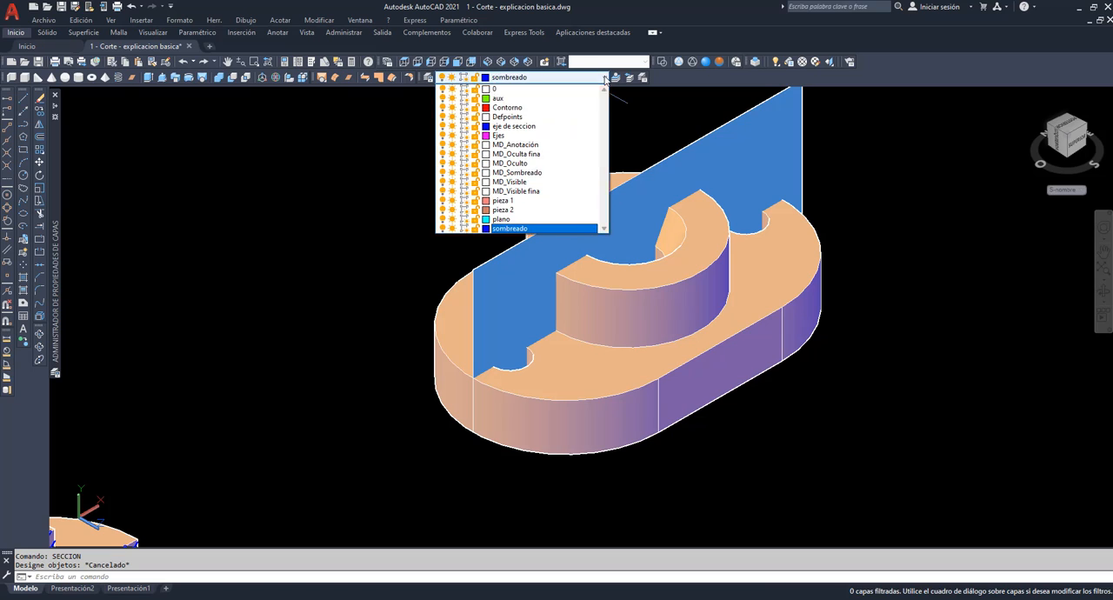
pyautogui.click(532, 107)
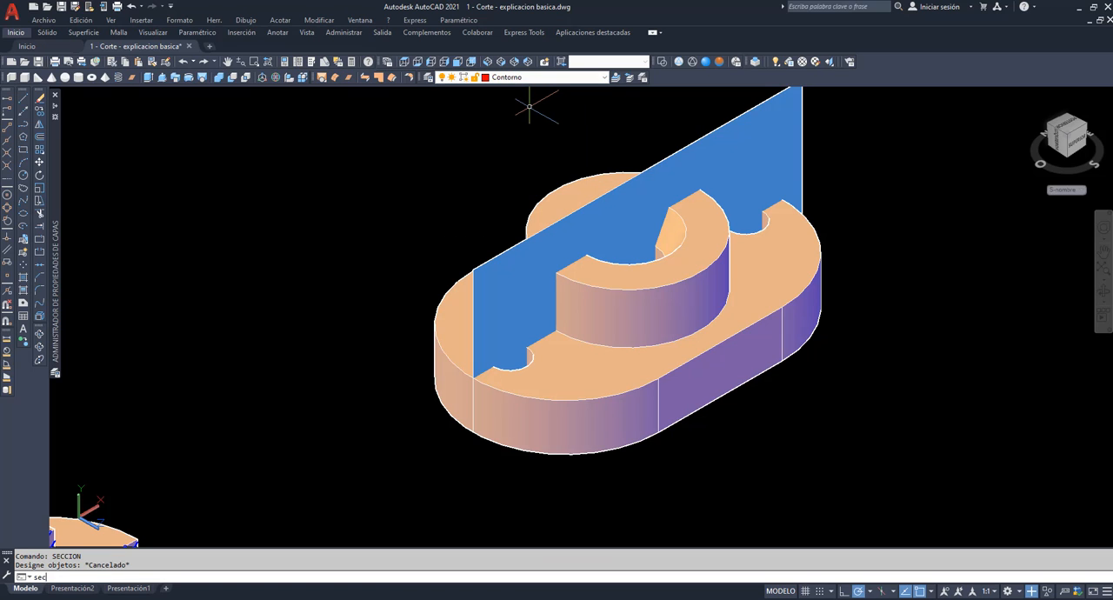
pyautogui.write('seccion')
pyautogui.press('Return')
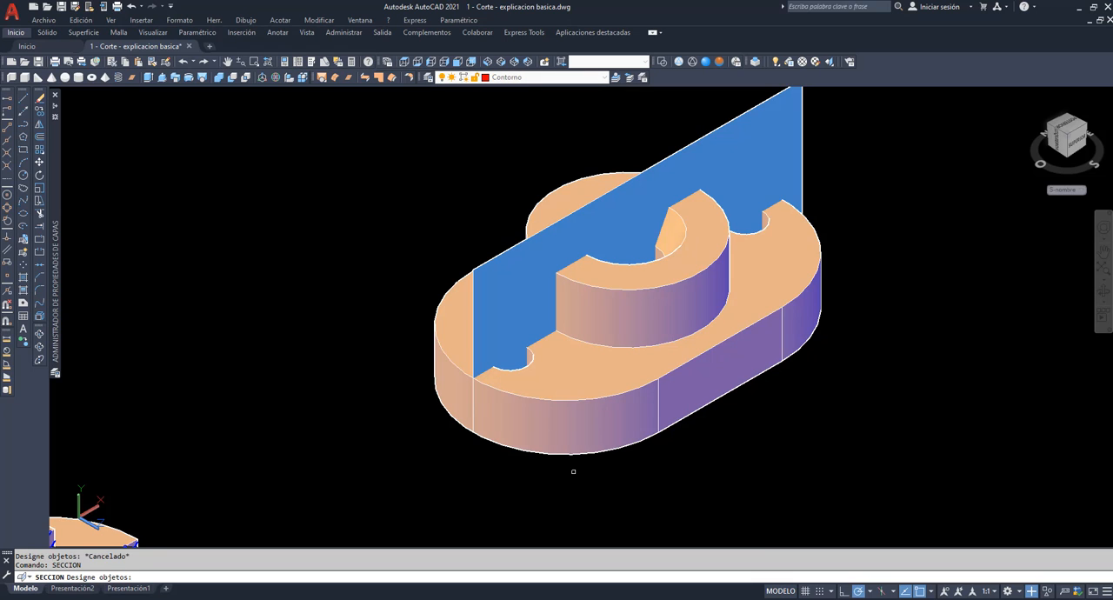
pyautogui.click(581, 434)
pyautogui.press('Return')
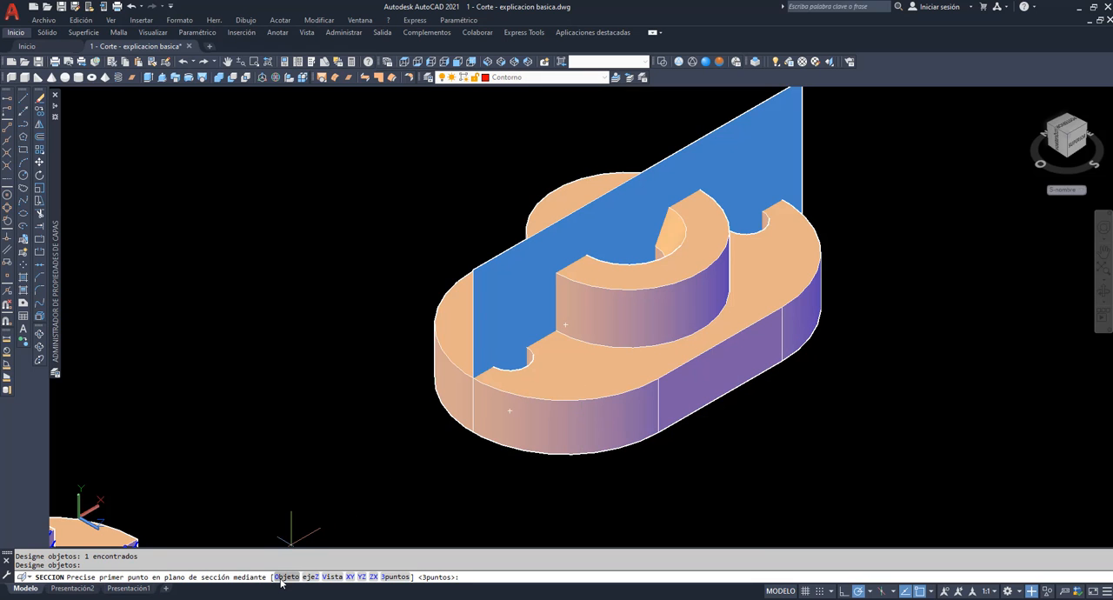
pyautogui.click(286, 576)
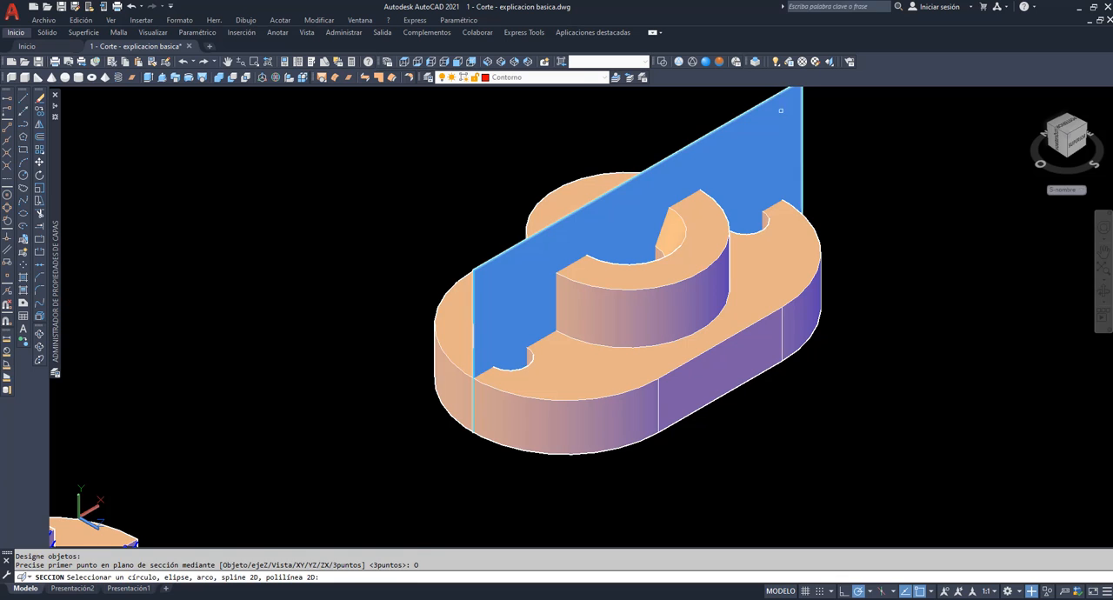
pyautogui.click(680, 62)
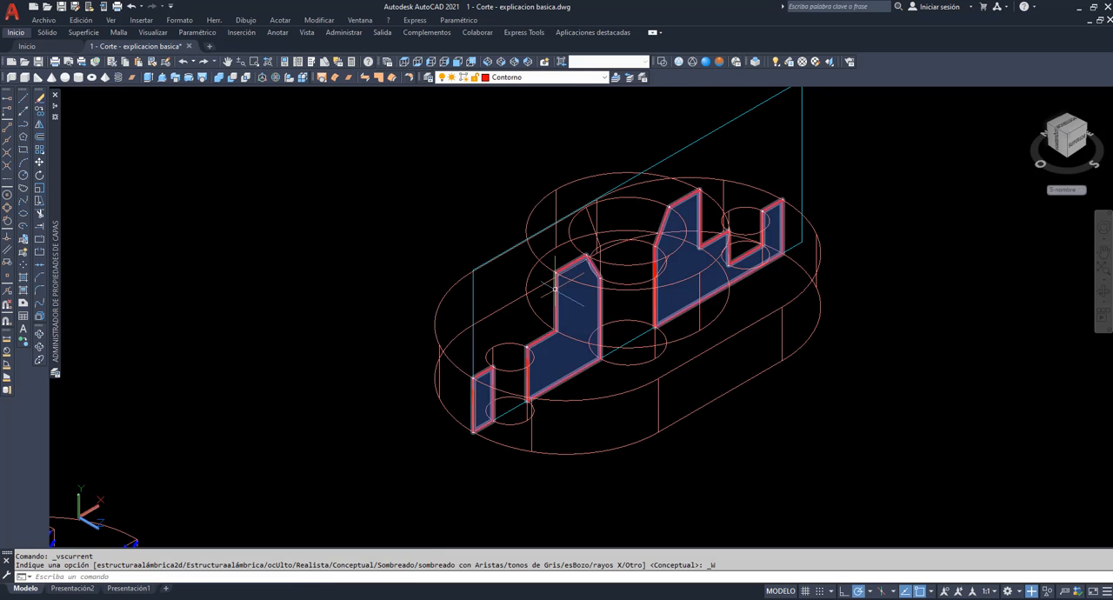
# Copy the section regions out of the solid to the free space above and behind it.
pyautogui.click(39, 111)
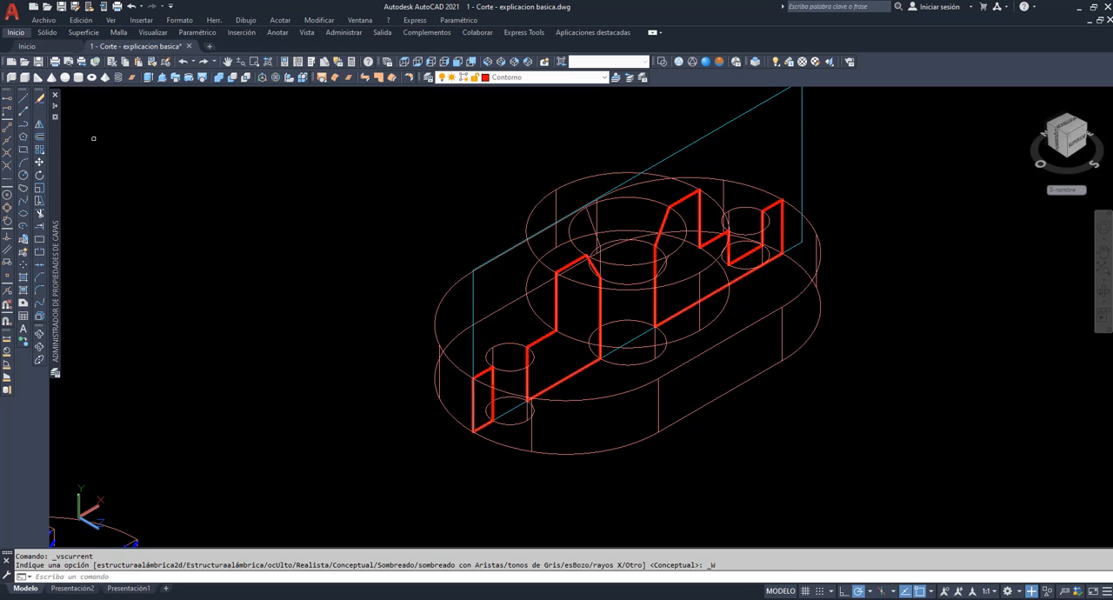
pyautogui.click(556, 309)
pyautogui.press('Return')
pyautogui.click(807, 451)
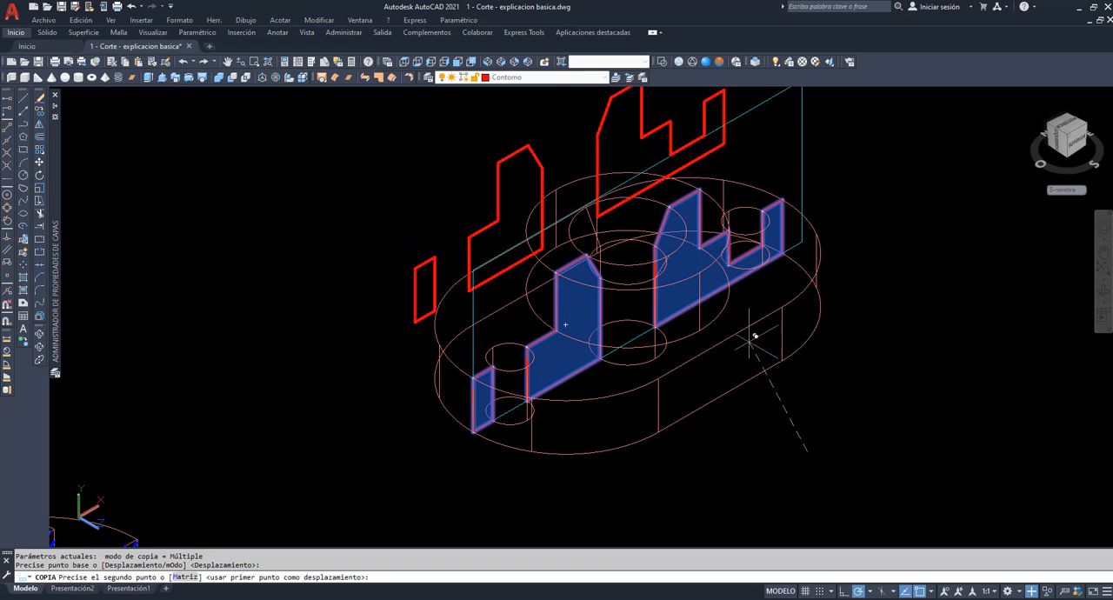
pyautogui.click(740, 251)
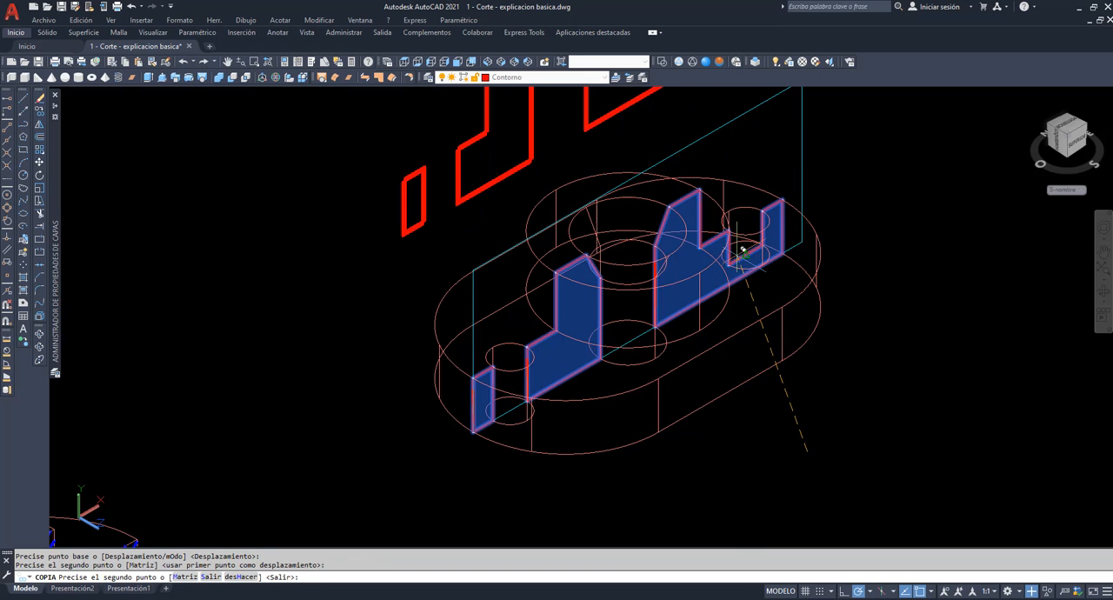
pyautogui.press('Escape')
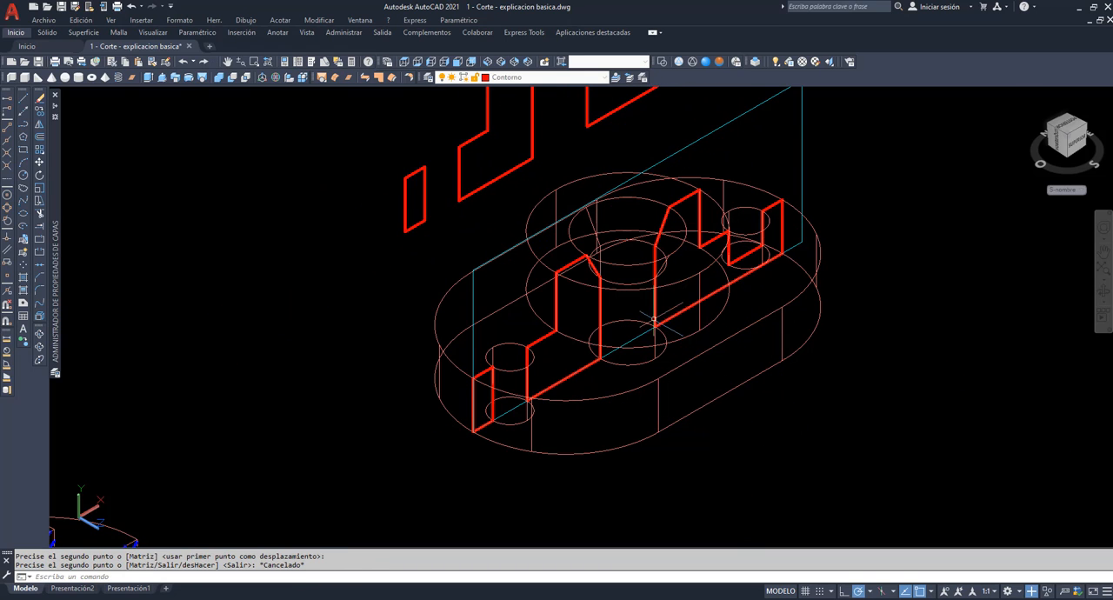
# Move the UCS origin to the lower front corner of the smallest copied section region, keeping the axis directions.
pyautogui.click(227, 60)
pyautogui.moveTo(342, 119); pyautogui.dragTo(385, 291)
pyautogui.rightClick(360, 246)
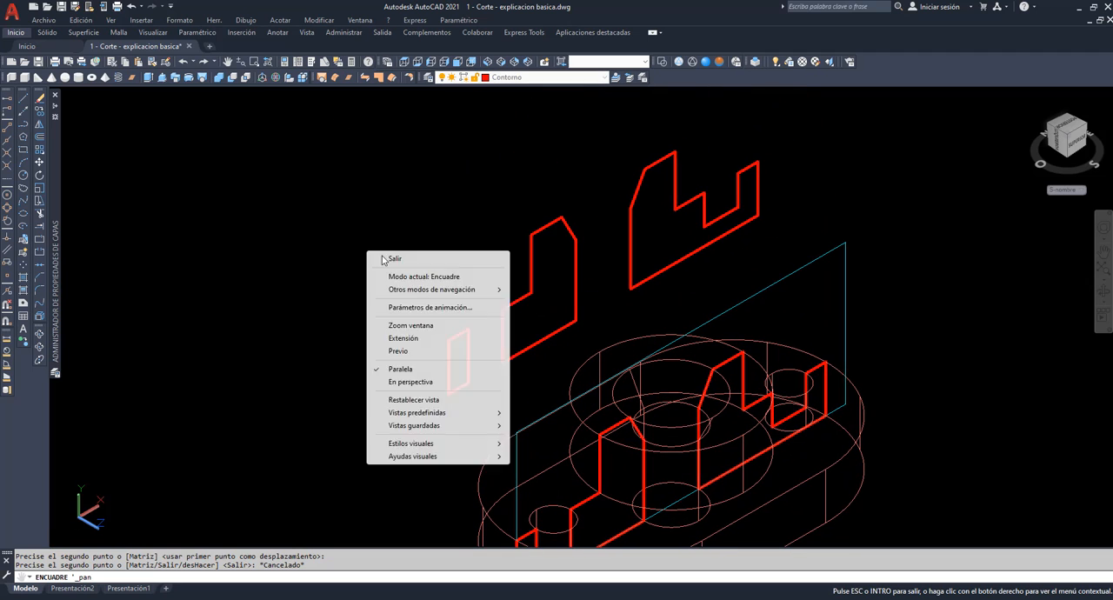
pyautogui.click(387, 258)
pyautogui.write('sc')
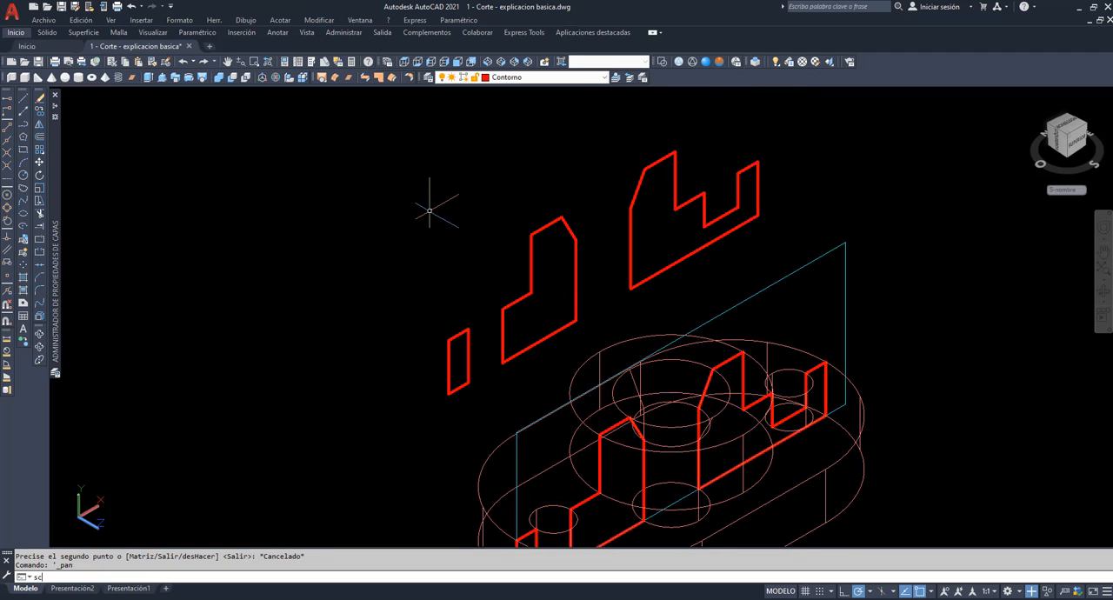
pyautogui.write('p')
pyautogui.press('Return')
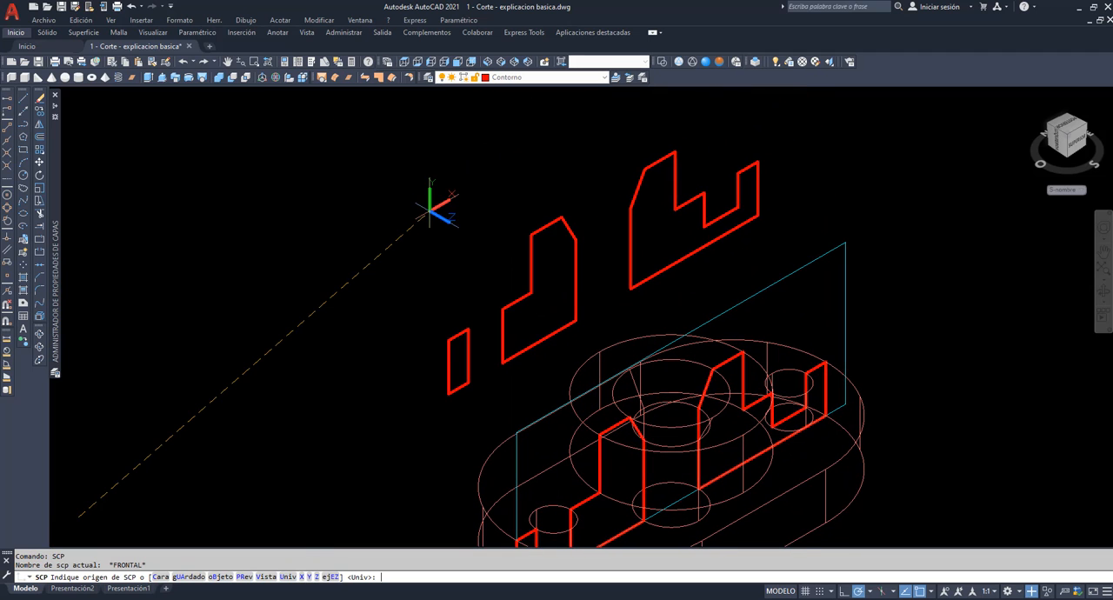
pyautogui.click(446, 393)
pyautogui.press('Return')
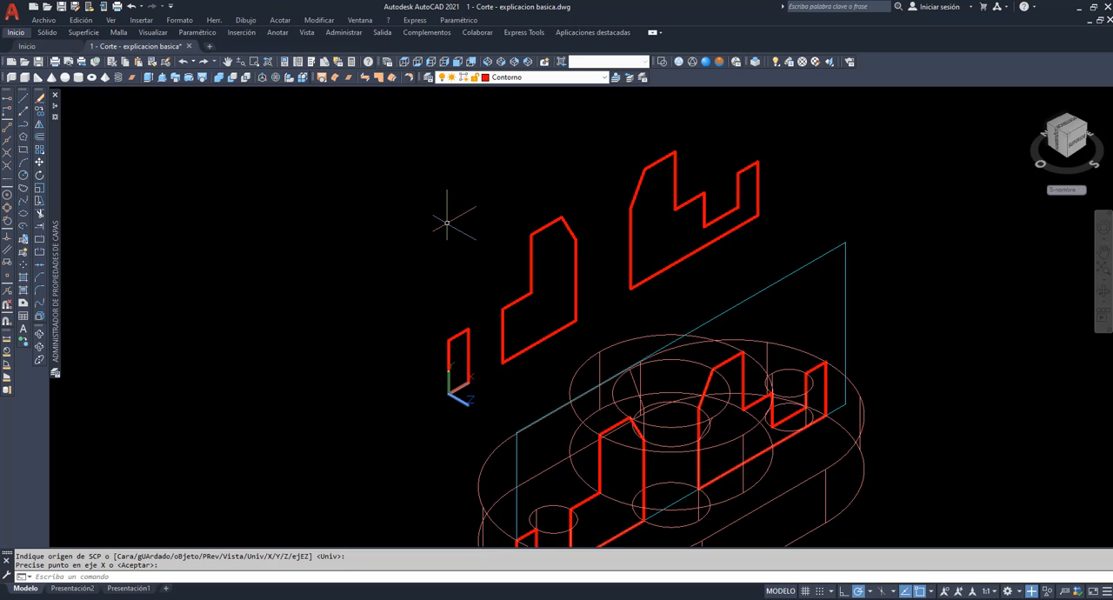
# Hatch the copied section regions on layer sombreado with the ANSI31 pattern at angle 0 and scale 1.
pyautogui.write('H')
pyautogui.press('Return')
pyautogui.click(604, 77)
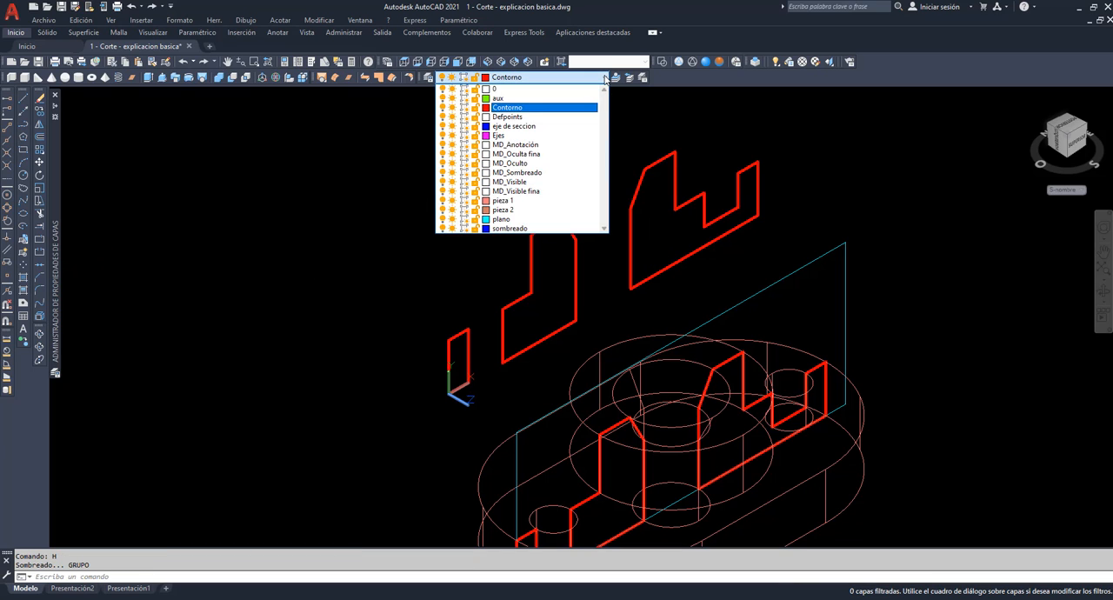
pyautogui.click(509, 229)
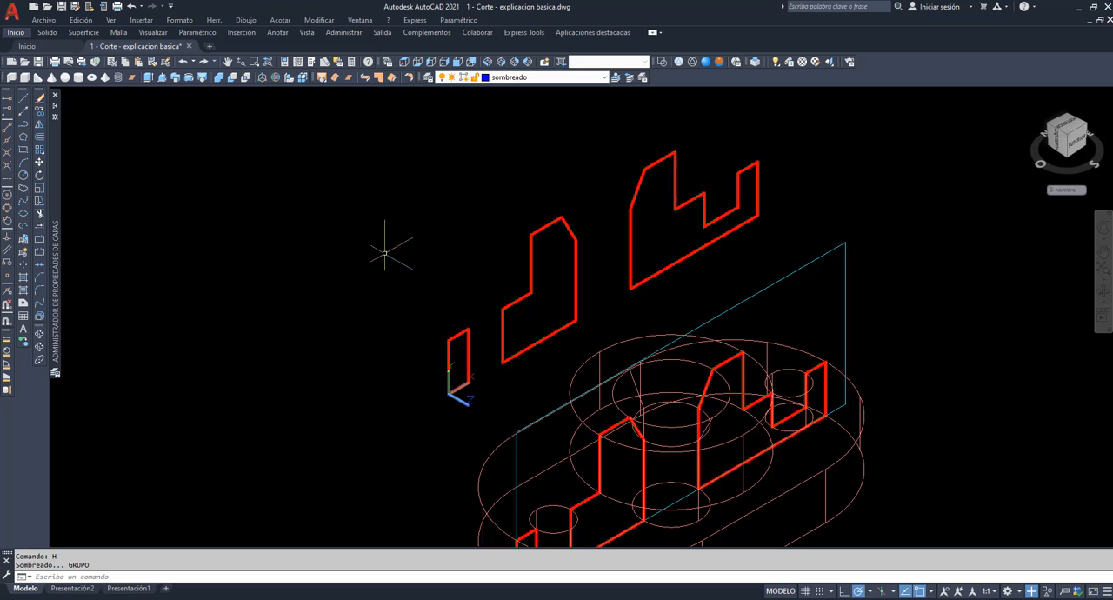
pyautogui.click(244, 20)
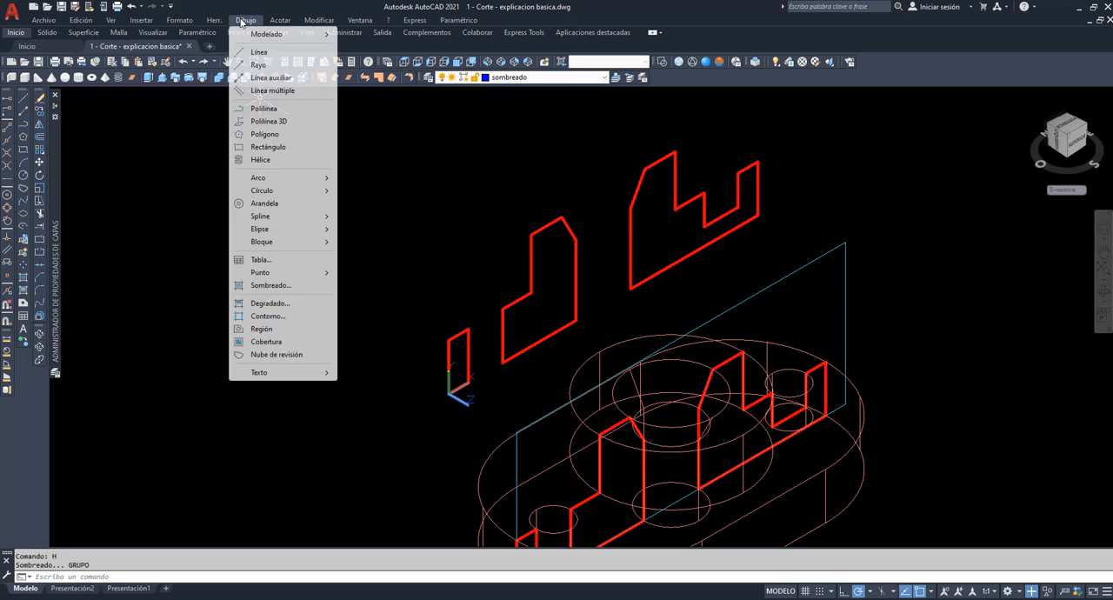
pyautogui.click(268, 285)
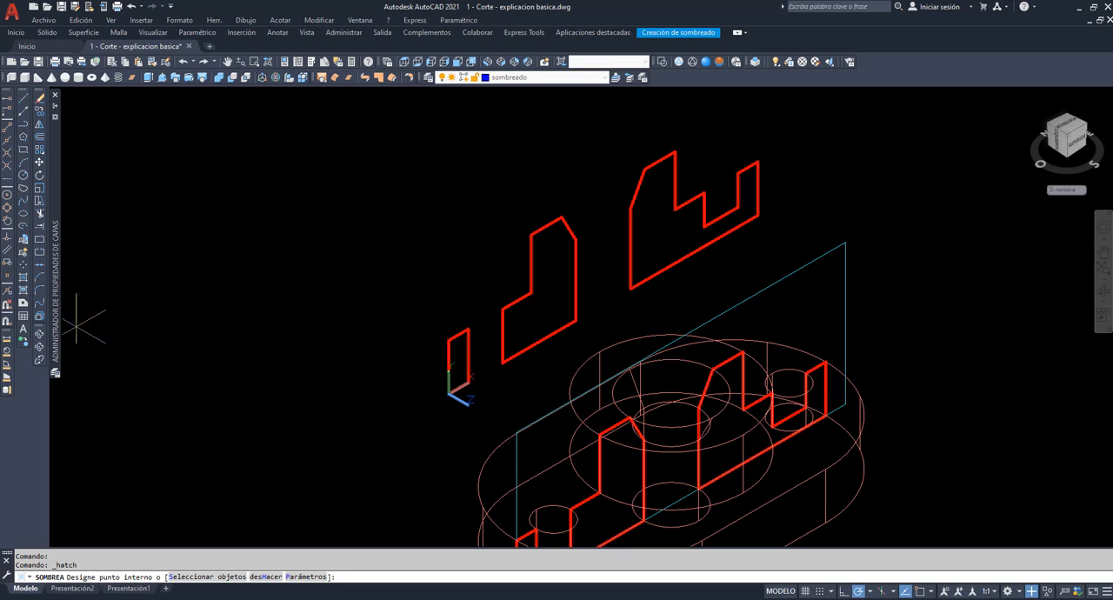
pyautogui.click(306, 577)
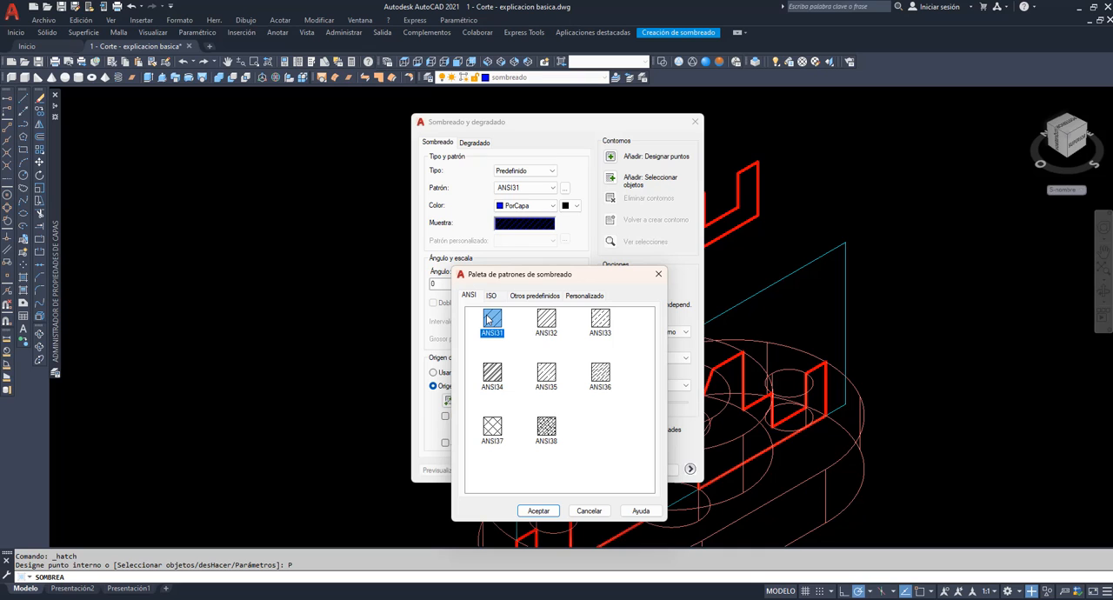
pyautogui.click(540, 510)
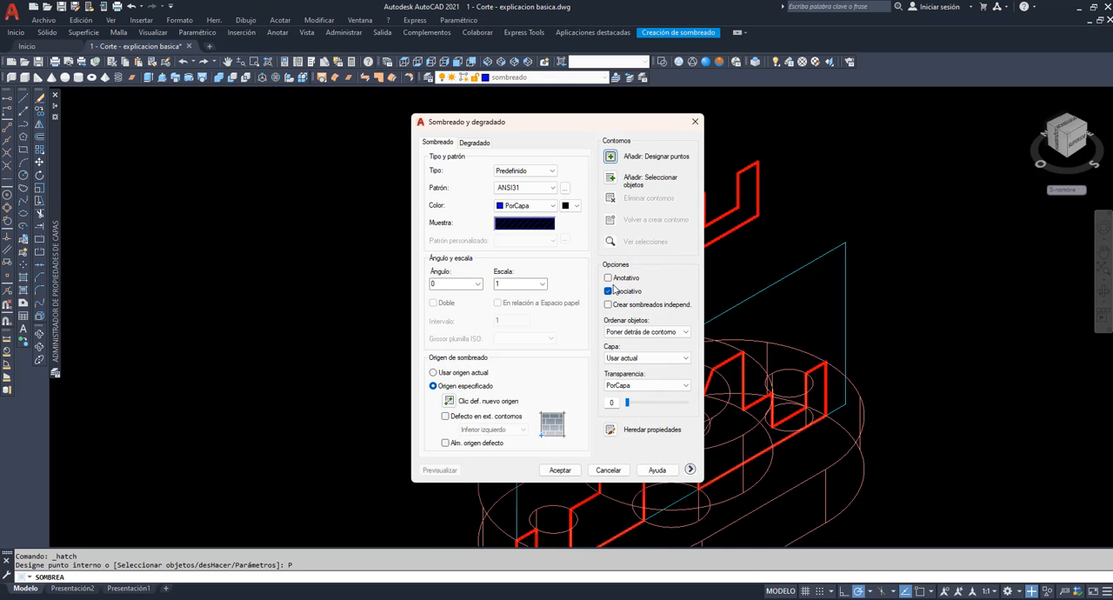
pyautogui.click(610, 157)
pyautogui.click(459, 359)
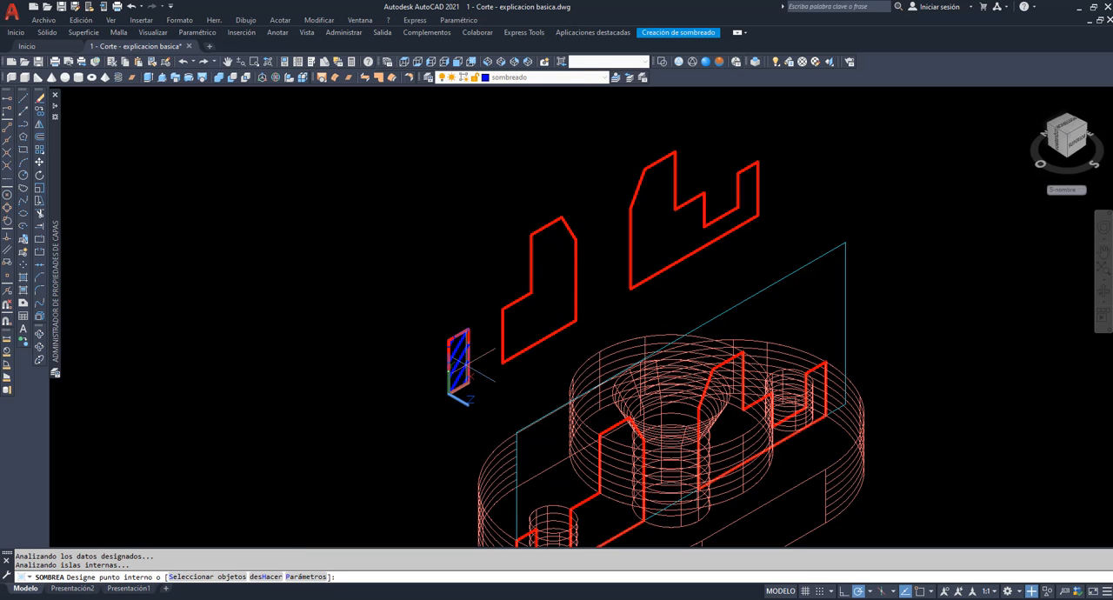
pyautogui.click(536, 315)
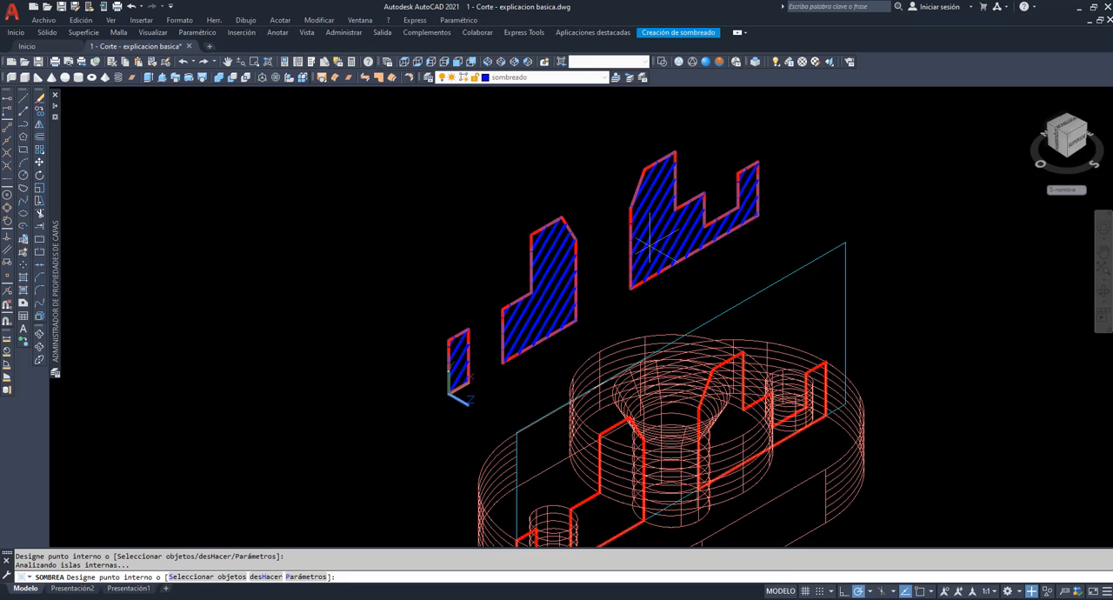
pyautogui.press('Return')
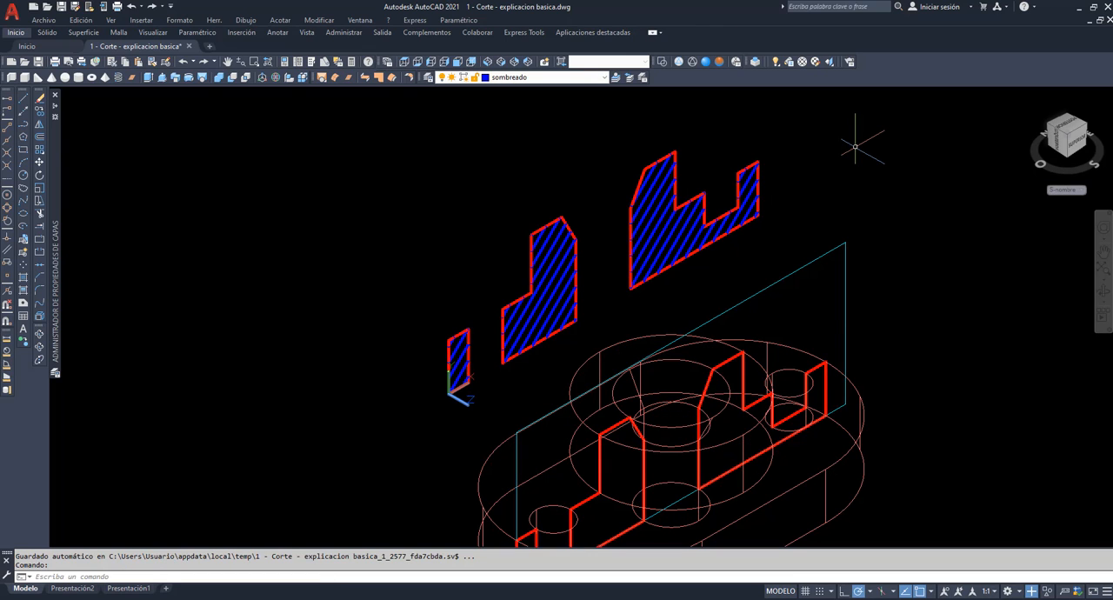
# Compare the hatched section with the hatched cut half in the Hidden visual style, orbiting to a nearly frontal view.
pyautogui.scroll(-3, 856, 147)
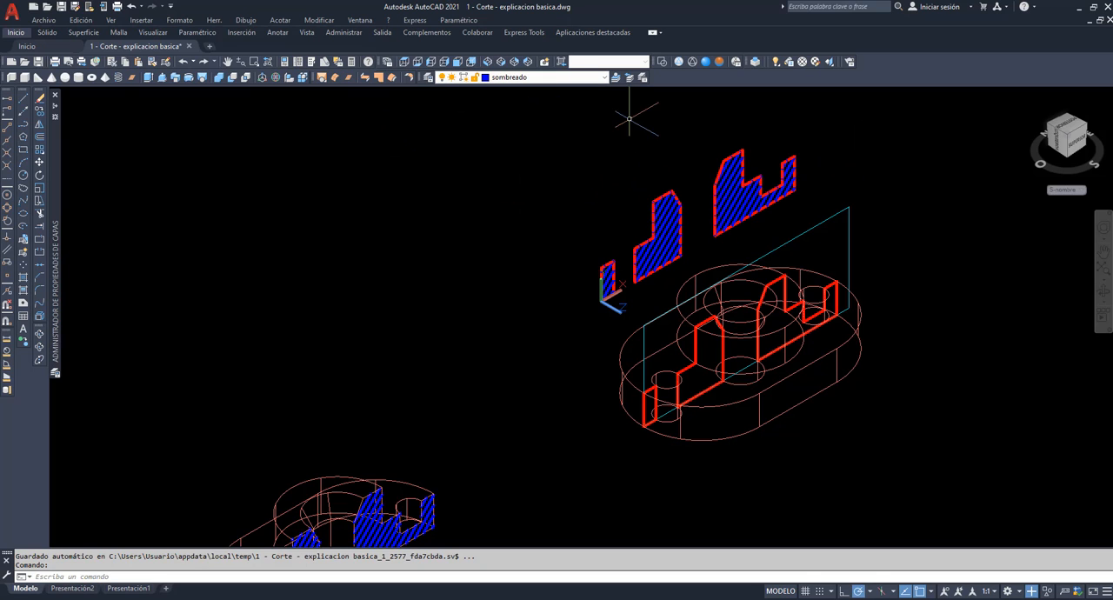
pyautogui.click(693, 62)
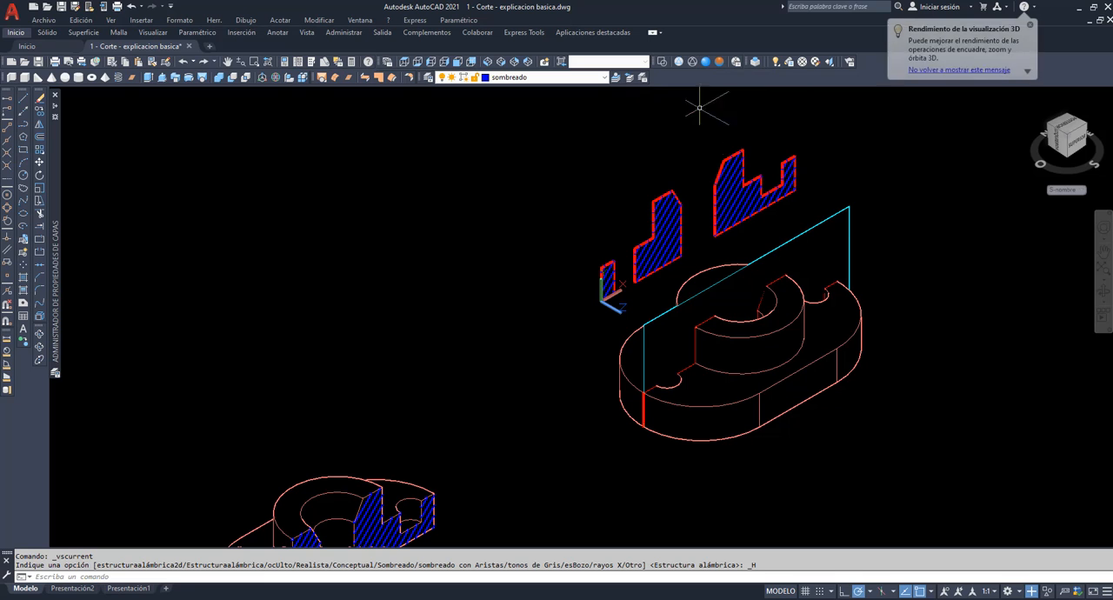
pyautogui.click(1105, 294)
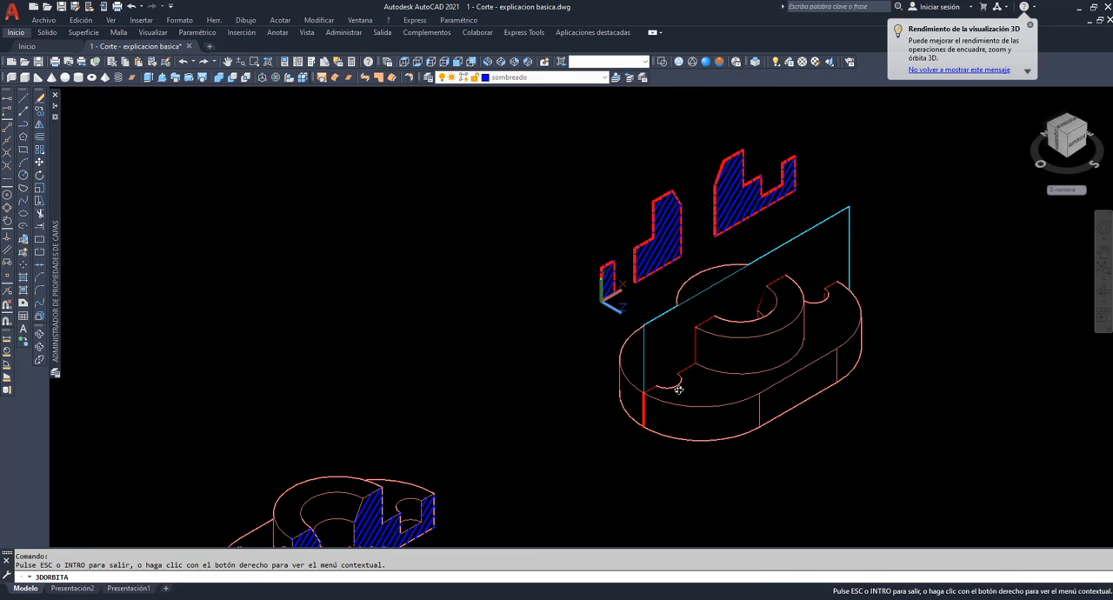
pyautogui.moveTo(676, 385); pyautogui.dragTo(536, 343)
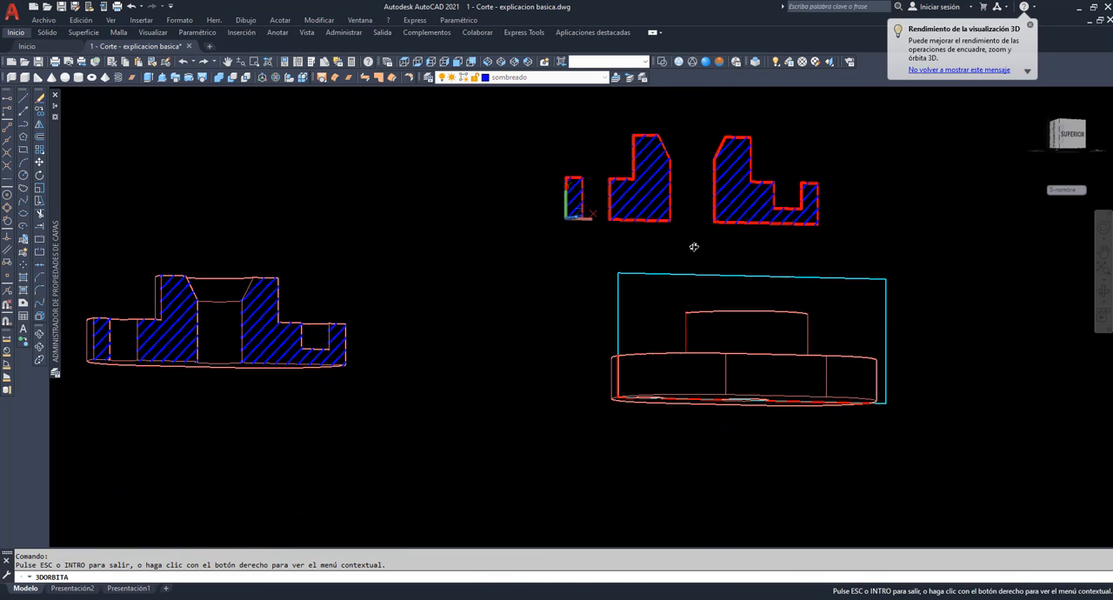
pyautogui.moveTo(489, 297); pyautogui.dragTo(489, 301)
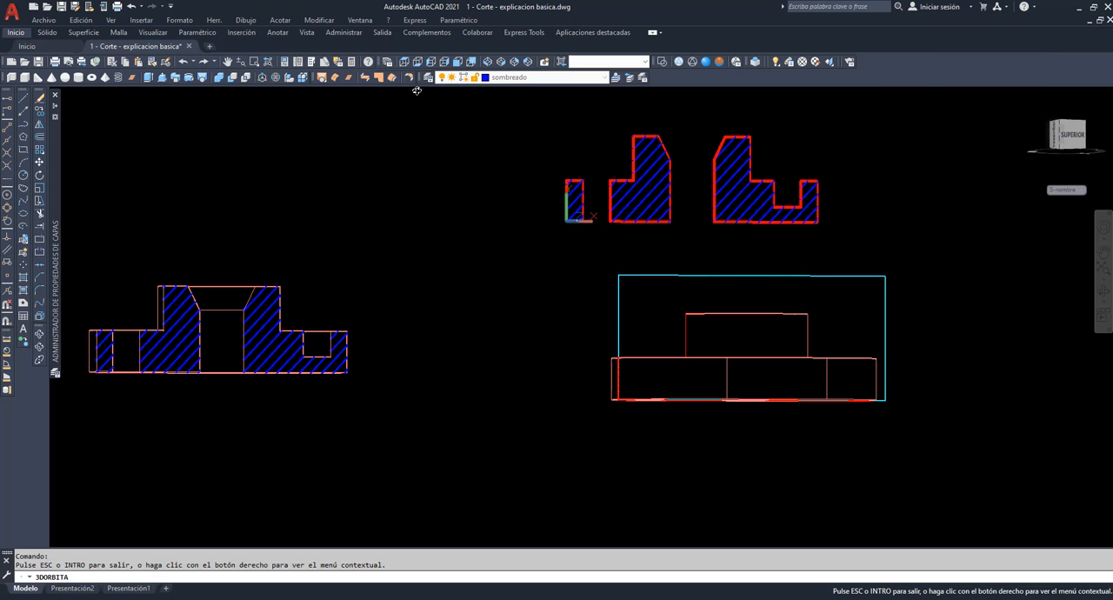
# In the front view, move the three hatched section regions from above the sectioned solid to directly above the hatched cut half.
pyautogui.click(457, 63)
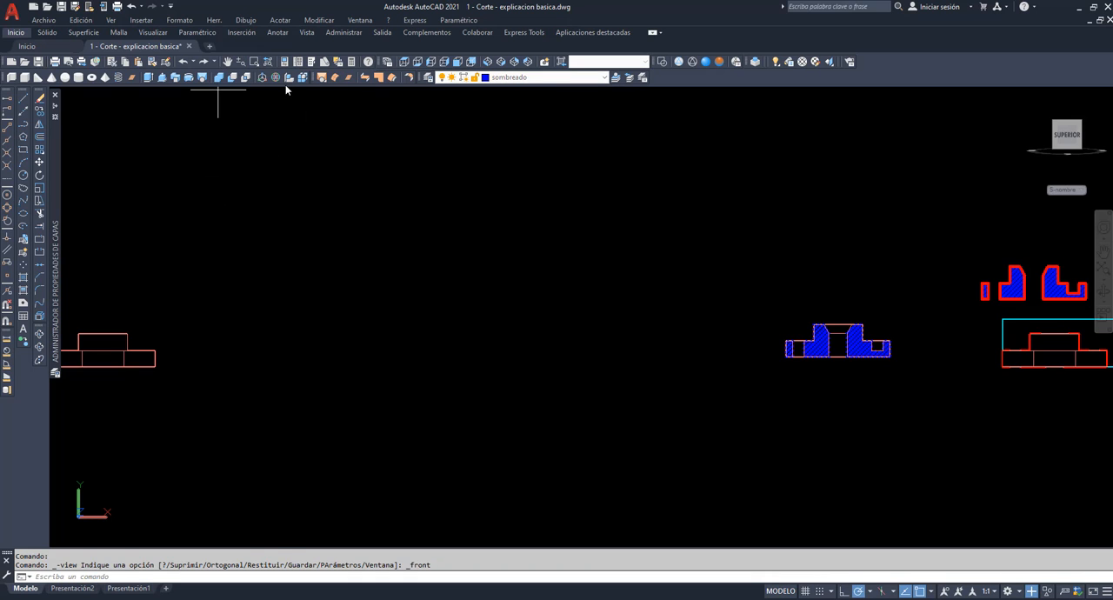
pyautogui.click(255, 62)
pyautogui.click(764, 225)
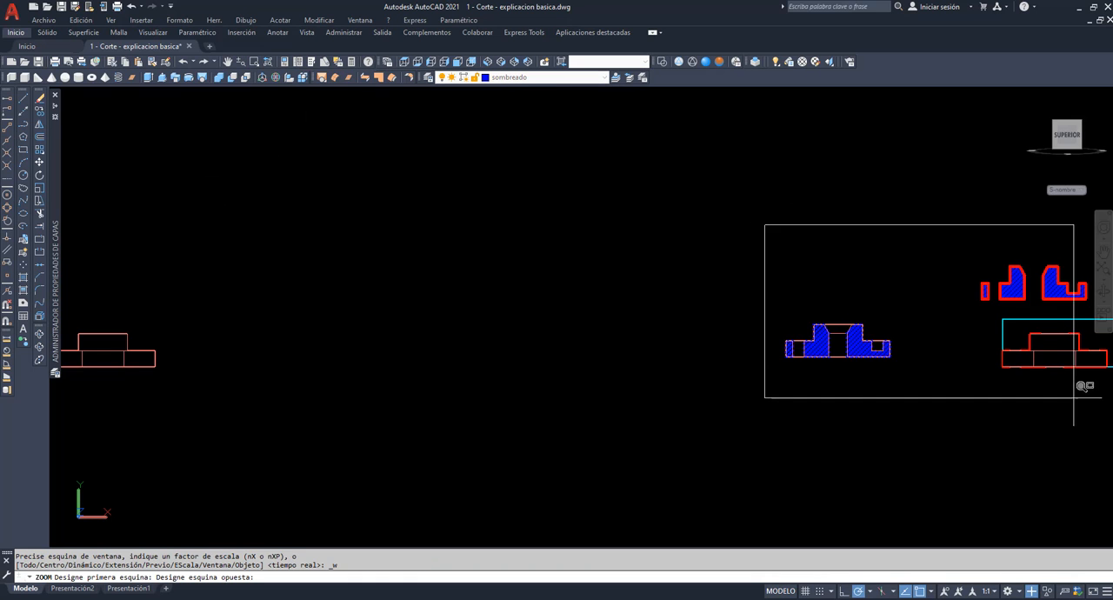
pyautogui.click(1108, 409)
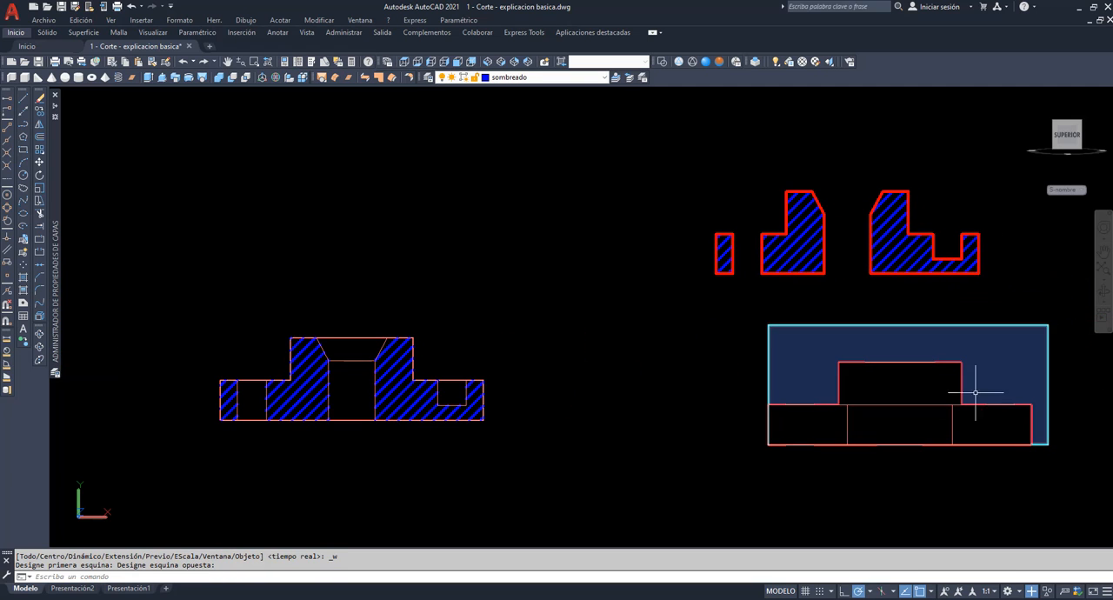
pyautogui.click(38, 165)
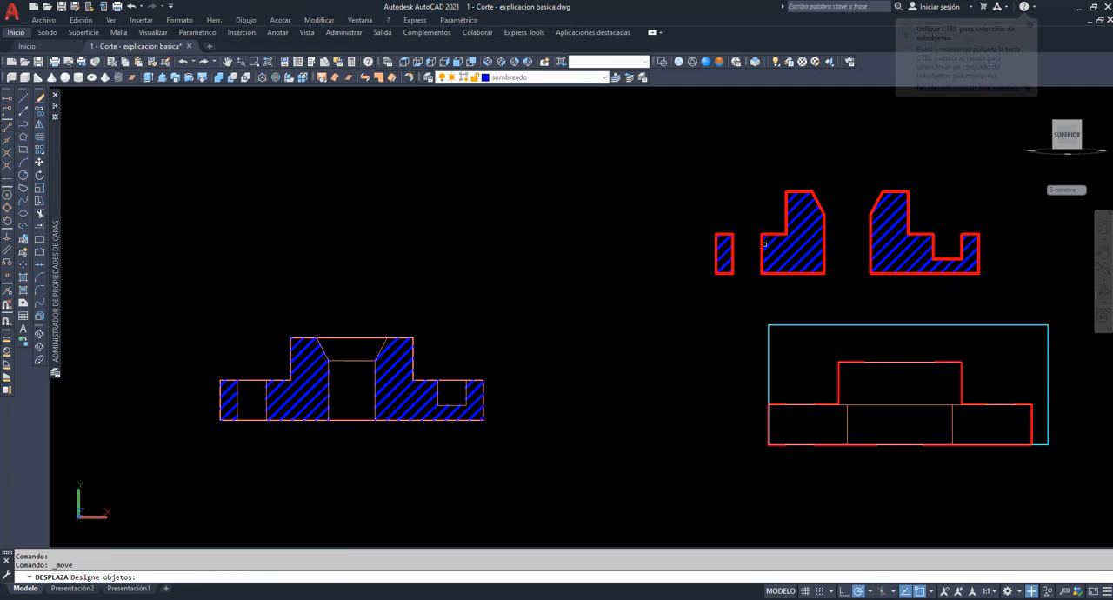
pyautogui.click(999, 296)
pyautogui.click(721, 181)
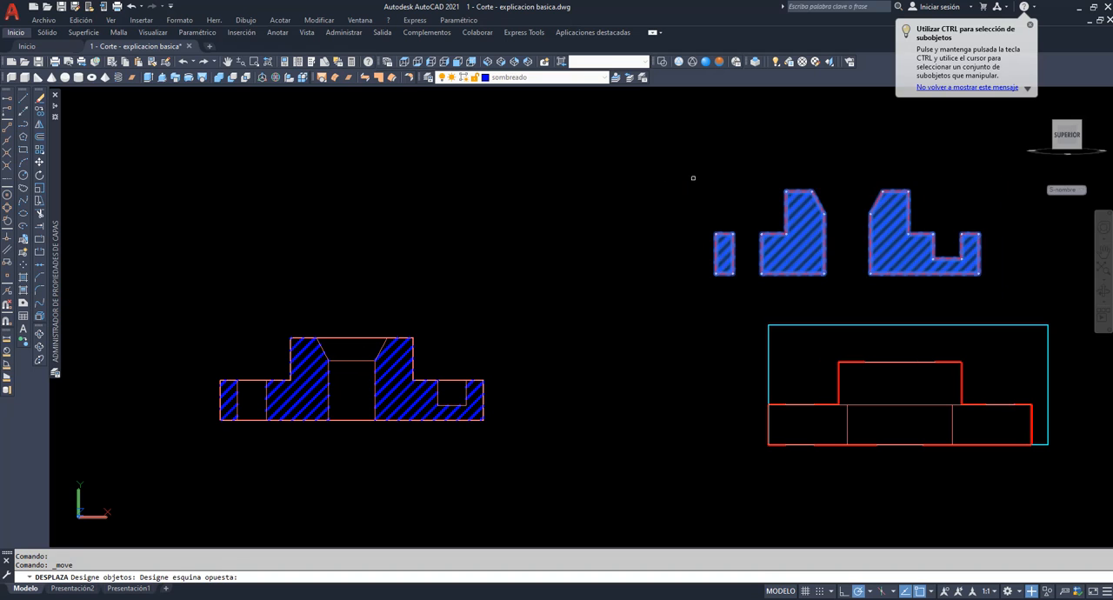
pyautogui.press('Return')
pyautogui.click(740, 170)
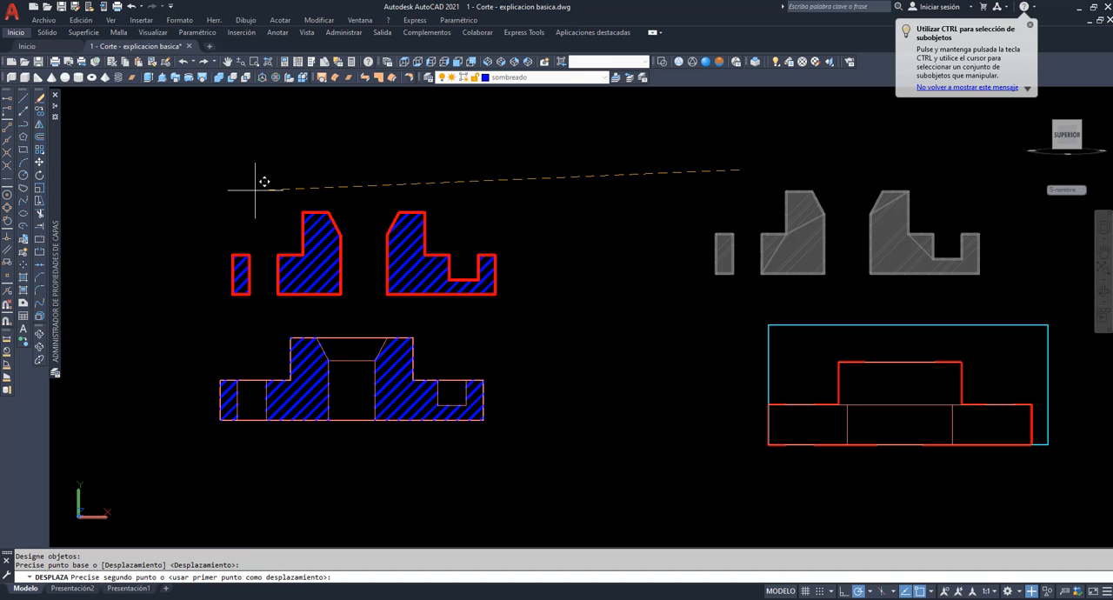
pyautogui.click(261, 184)
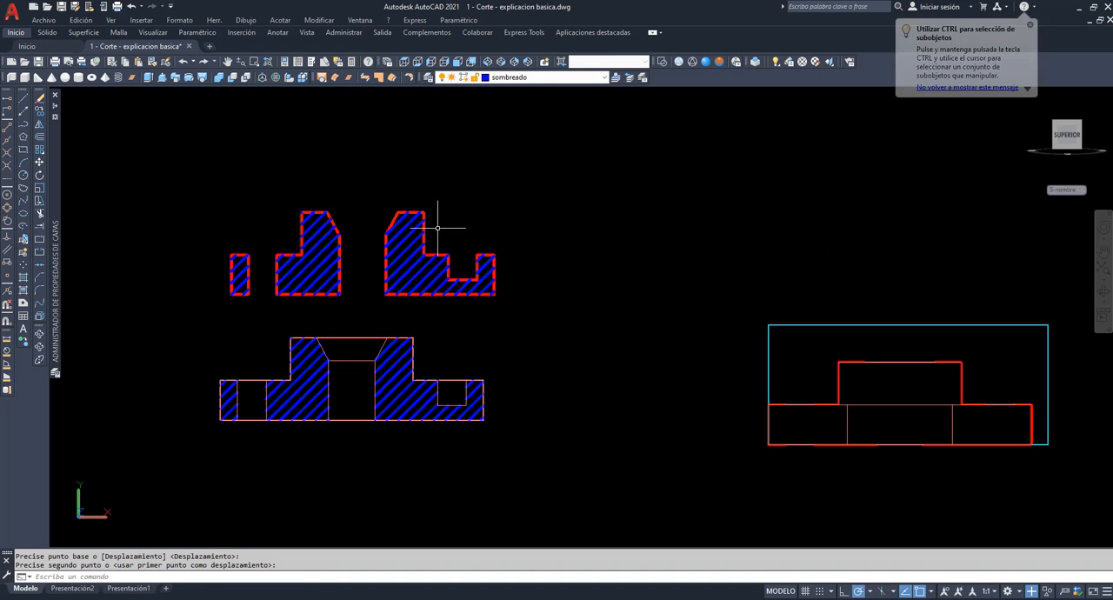
pyautogui.click(436, 269)
pyautogui.press('Escape')
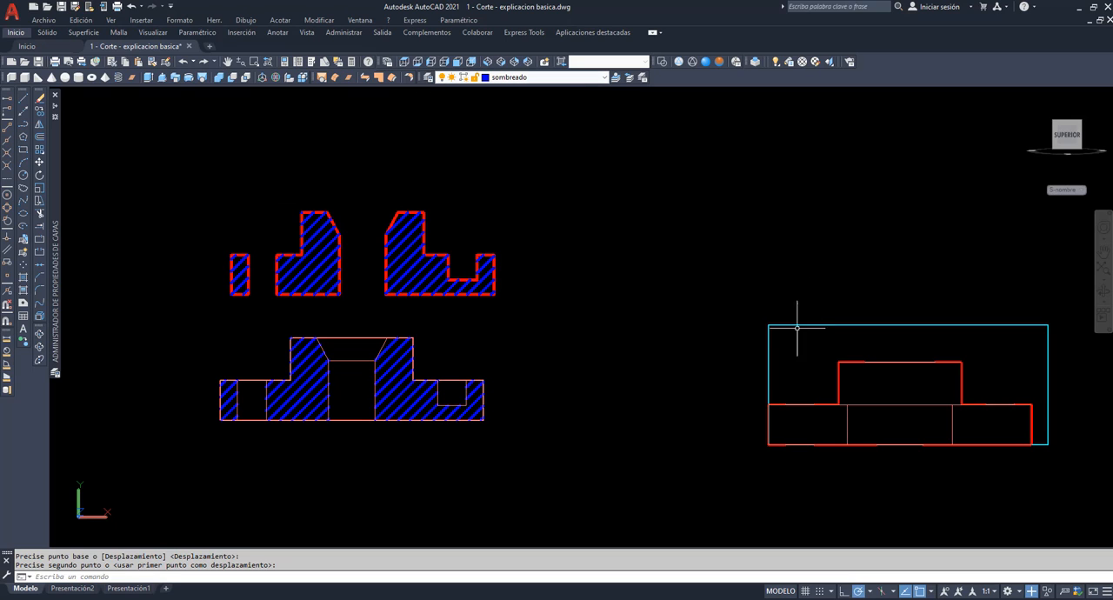
# Compare the section regions with the cut half from an oblique angle, and review the drawing views on layout Presentación1.
pyautogui.click(1103, 291)
pyautogui.moveTo(770, 377); pyautogui.dragTo(831, 387)
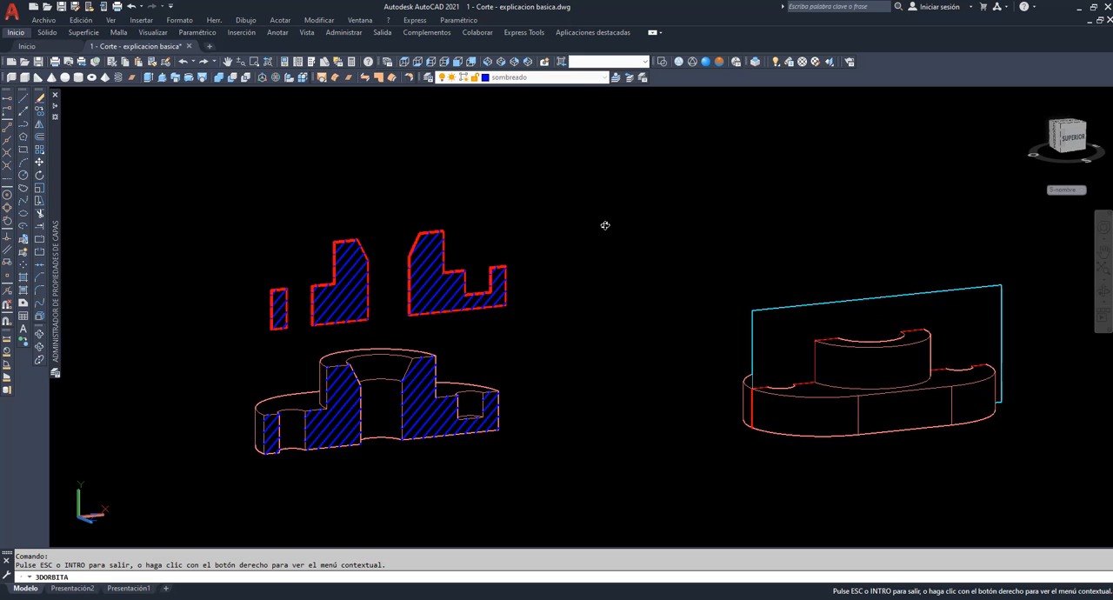
pyautogui.rightClick(606, 226)
pyautogui.click(631, 233)
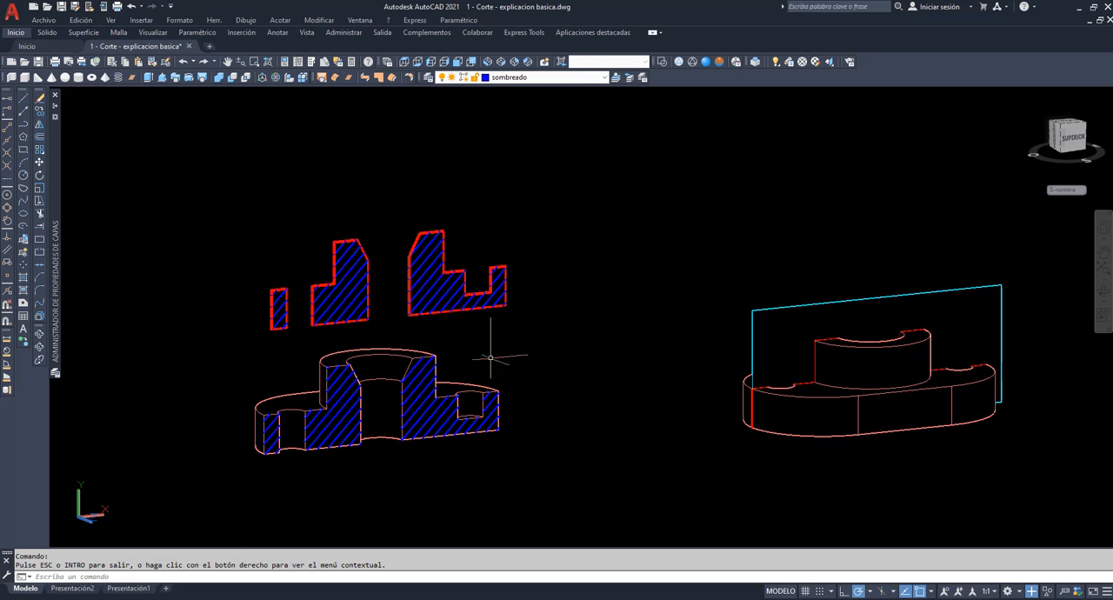
pyautogui.click(119, 589)
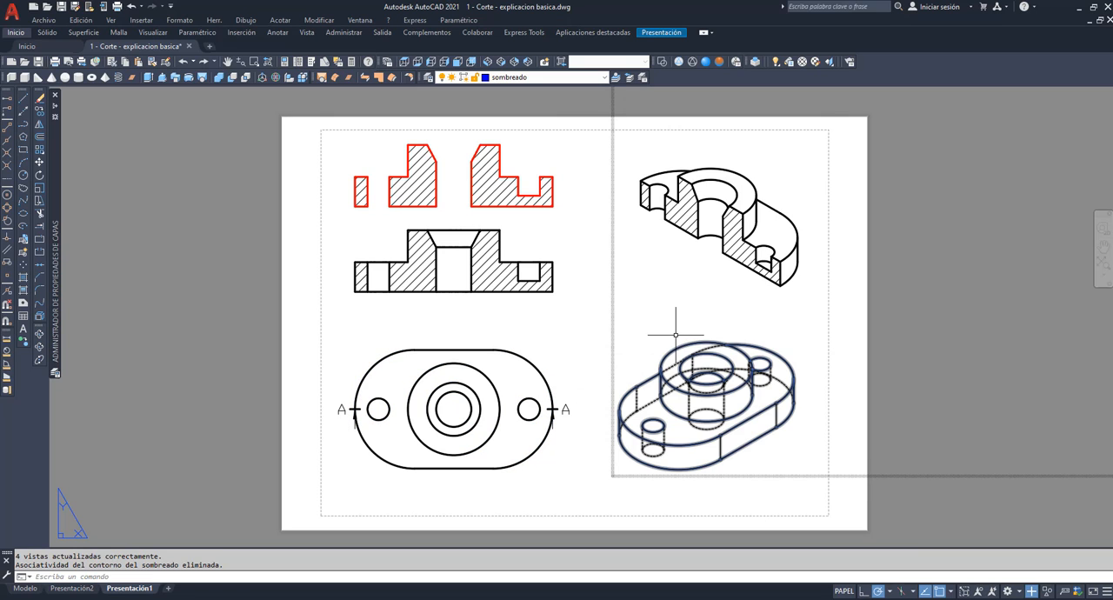
# On layout Presentación2, create three viewports in the Derecha arrangement, filling almost the whole sheet.
pyautogui.click(76, 588)
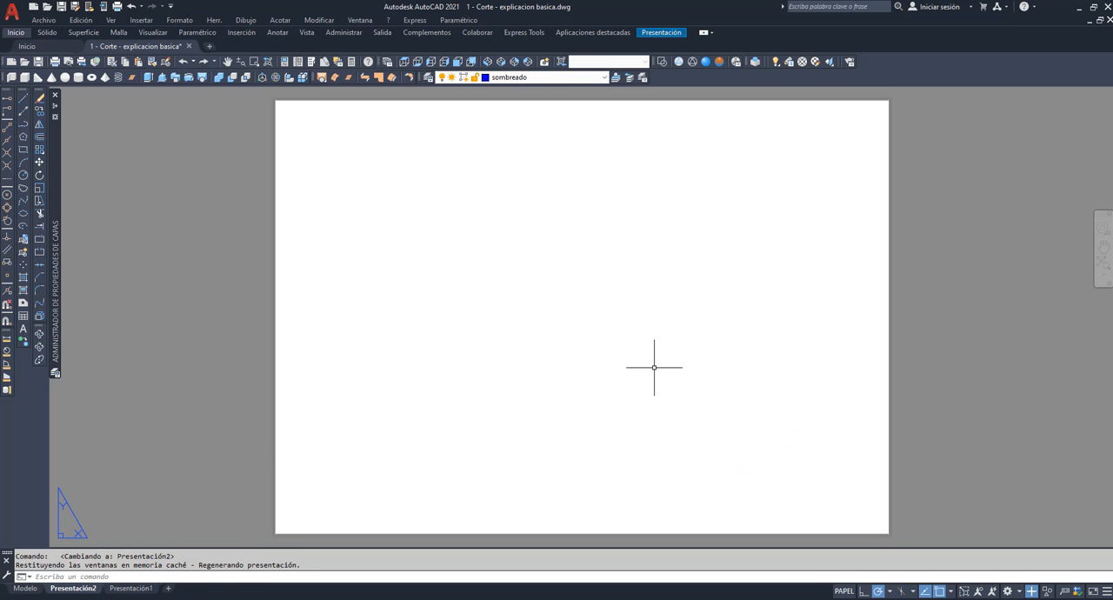
pyautogui.click(110, 22)
pyautogui.moveTo(205, 190)
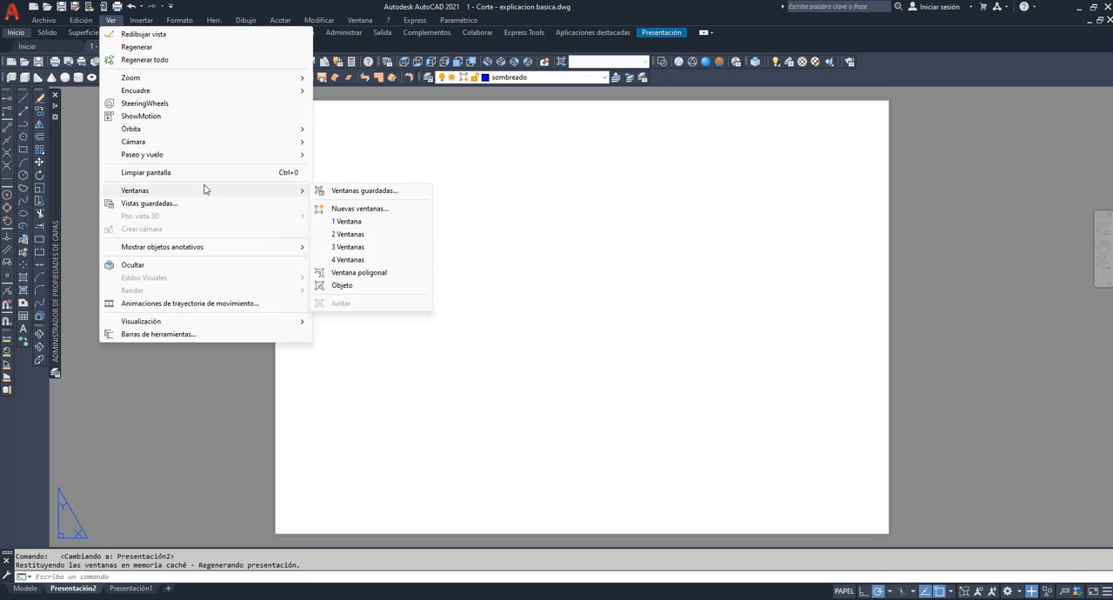
pyautogui.click(348, 247)
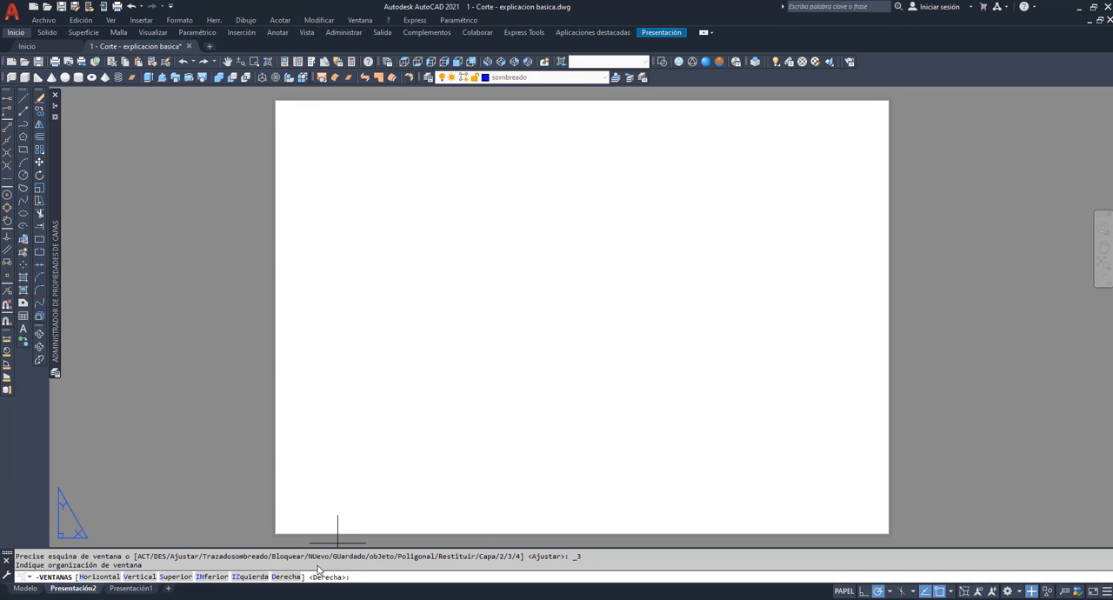
pyautogui.click(287, 577)
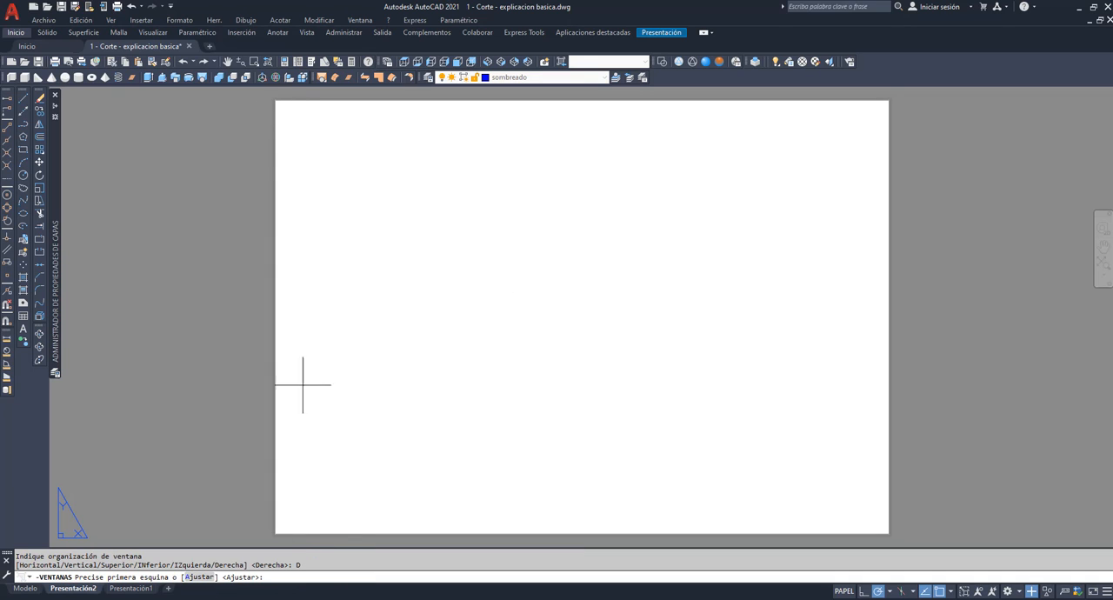
pyautogui.click(286, 111)
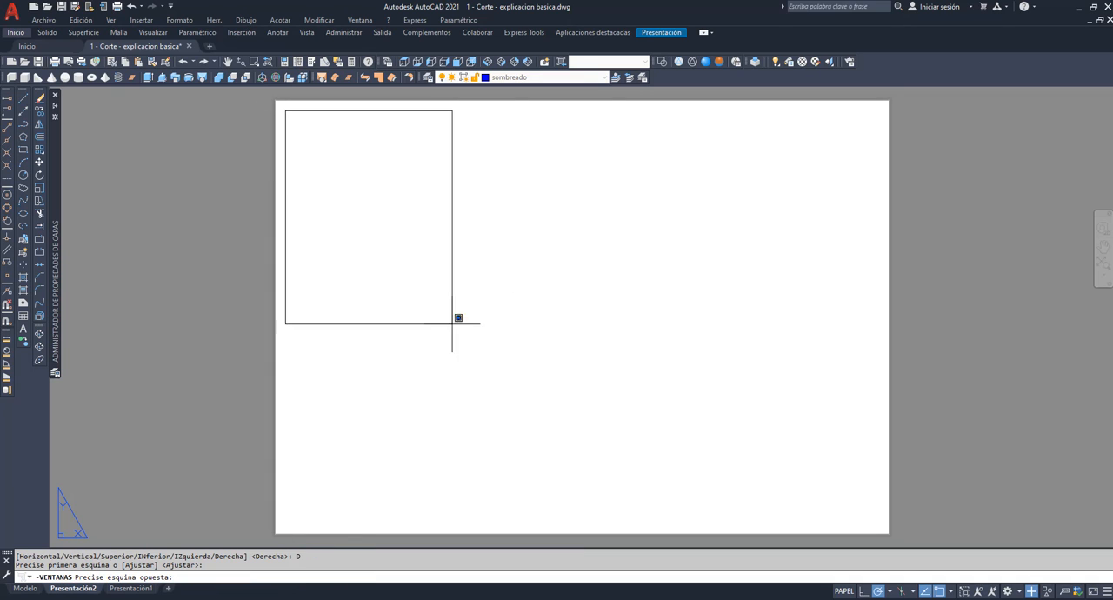
pyautogui.click(875, 526)
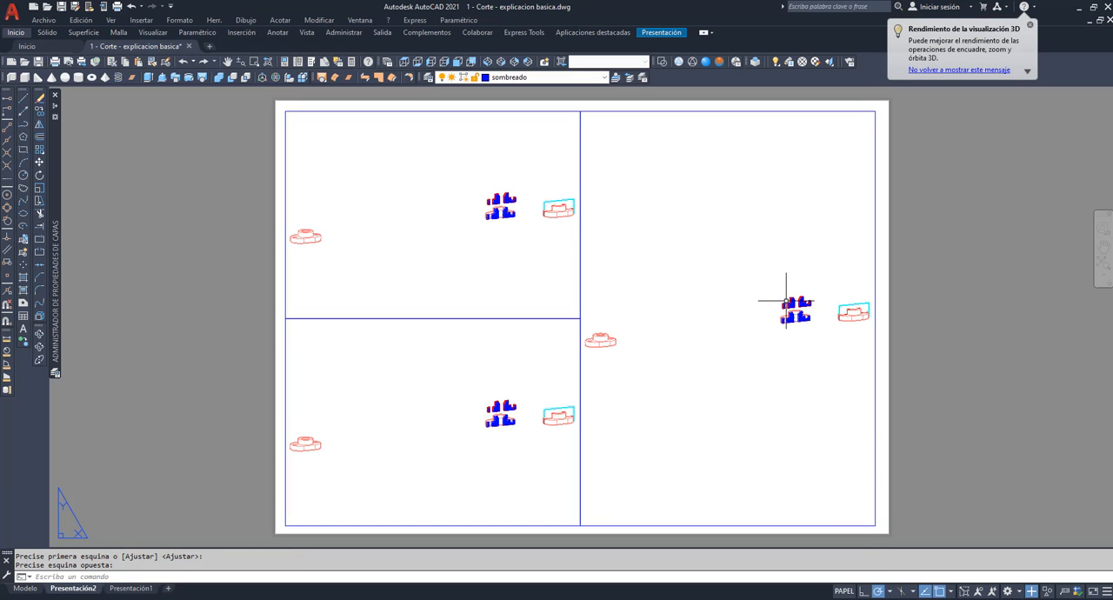
# Set the sheet's upper-left viewport to the front view and frame the hatched section regions above the cut half, nearly filling it.
pyautogui.doubleClick(429, 232)
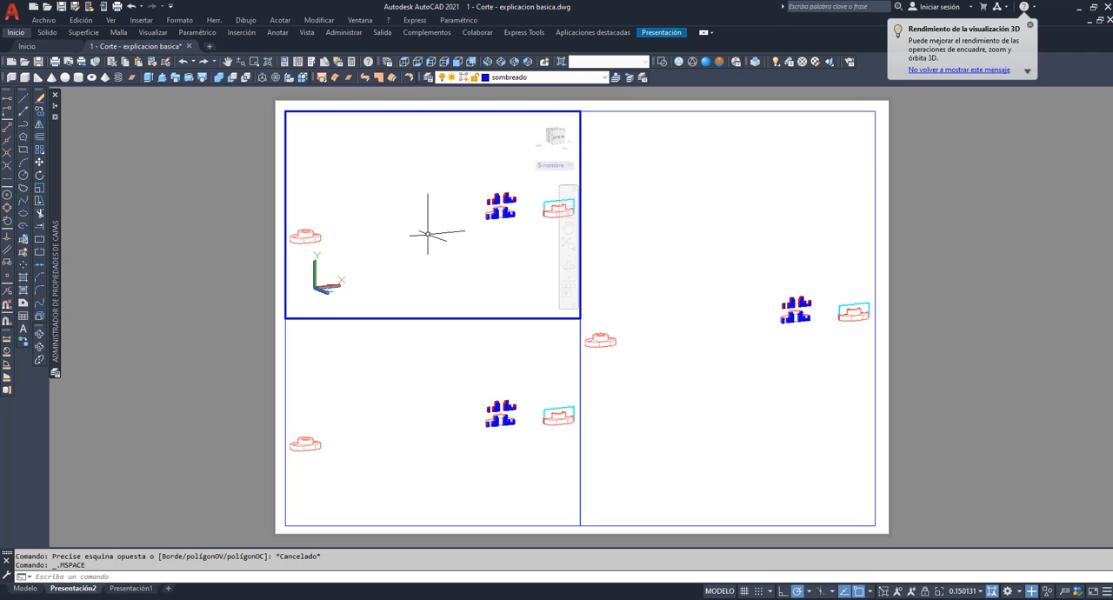
pyautogui.click(457, 61)
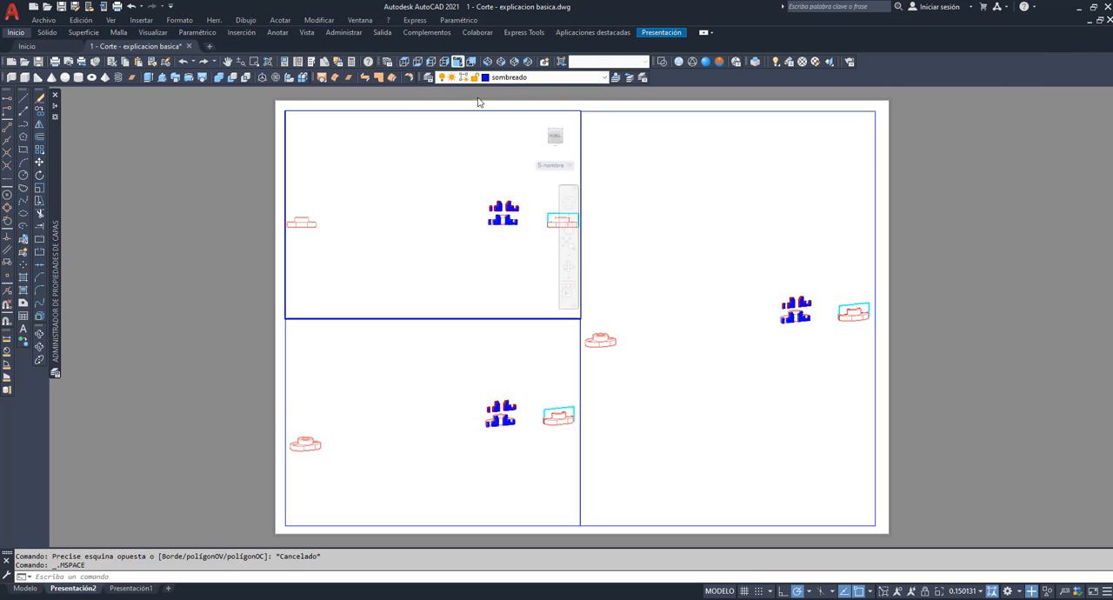
pyautogui.click(568, 224)
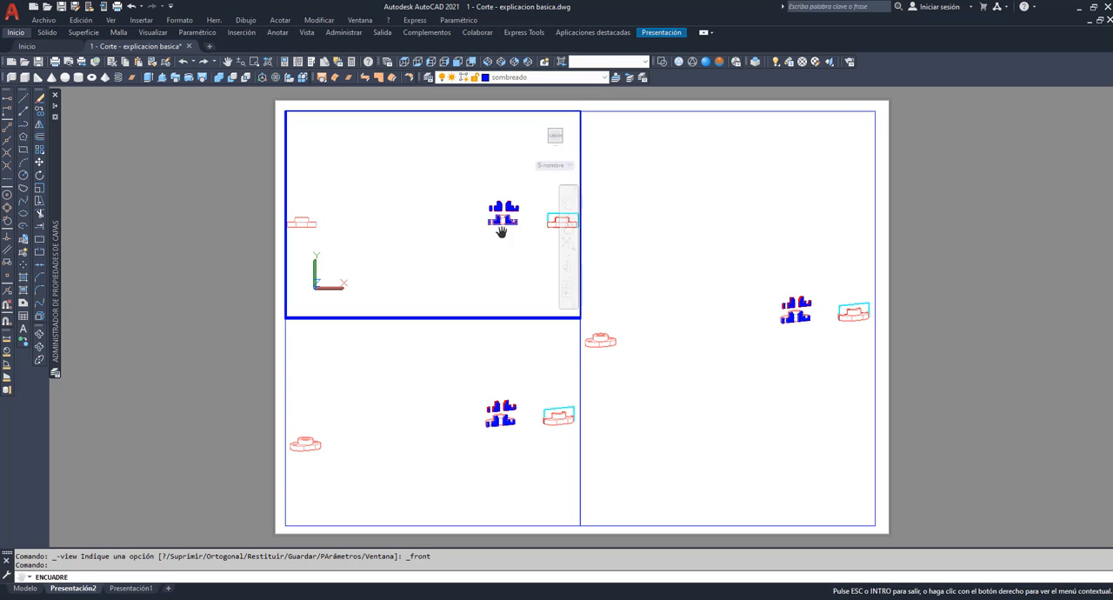
pyautogui.moveTo(501, 231); pyautogui.dragTo(423, 268)
pyautogui.scroll(7, 423, 268)
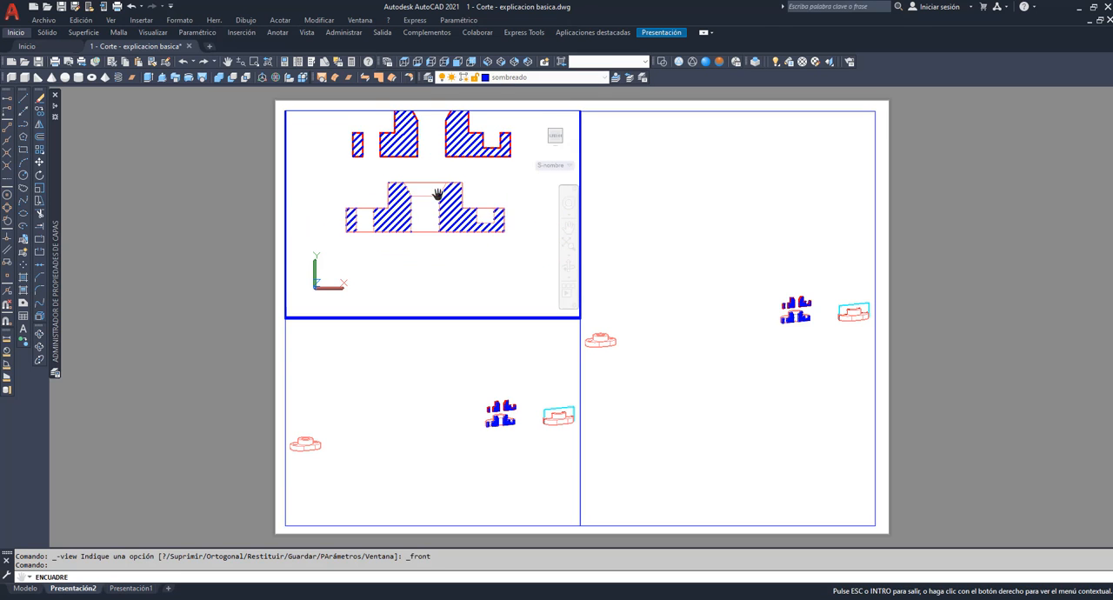
pyautogui.moveTo(438, 194); pyautogui.dragTo(442, 294)
pyautogui.moveTo(450, 166)
pyautogui.mouseDown()
pyautogui.moveTo(448, 259)
pyautogui.moveTo(469, 313)
pyautogui.mouseUp()
pyautogui.scroll(4, 447, 255)
pyautogui.moveTo(438, 252)
pyautogui.mouseDown()
pyautogui.moveTo(447, 311)
pyautogui.moveTo(450, 283)
pyautogui.mouseUp()
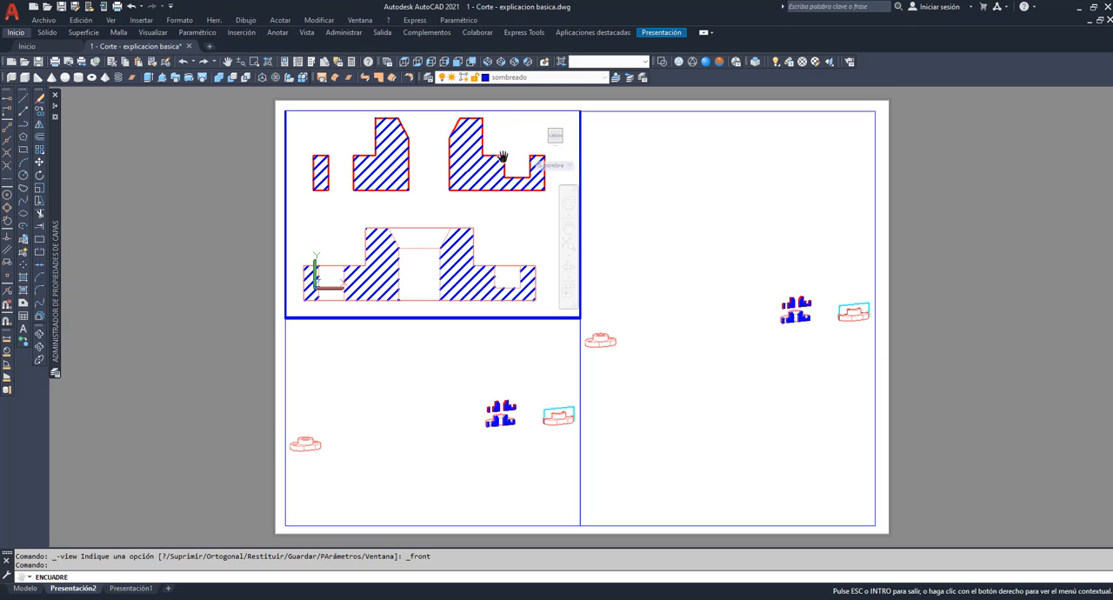
pyautogui.press('Escape')
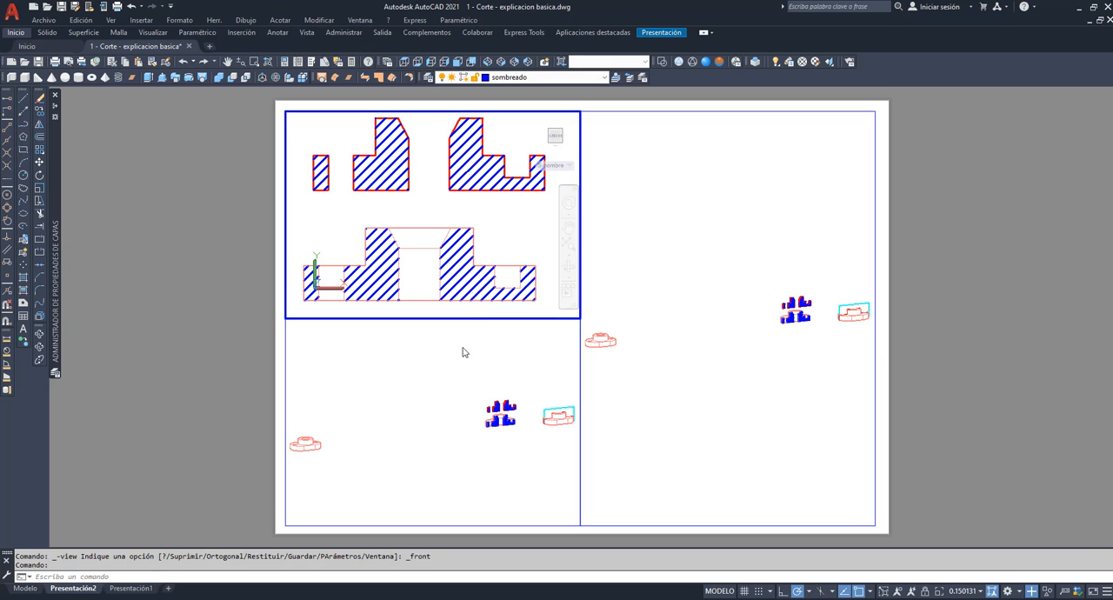
# Set the sheet's lower-left viewport to the top view and frame the sectioned solid with its cutting plane, nearly filling it.
pyautogui.click(446, 392)
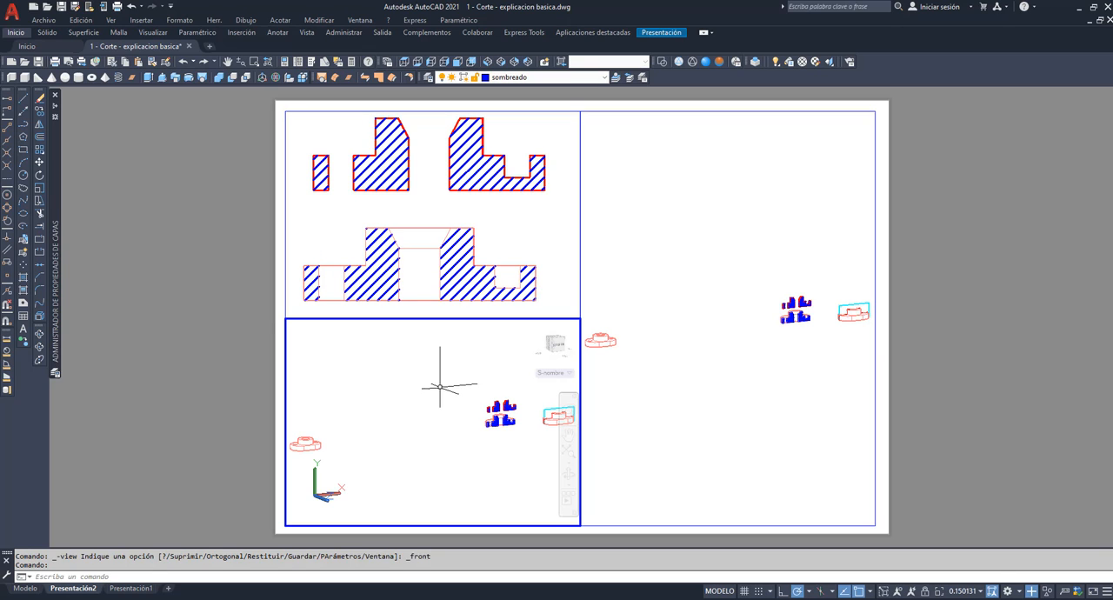
pyautogui.click(228, 61)
pyautogui.moveTo(450, 444); pyautogui.dragTo(333, 451)
pyautogui.press('Escape')
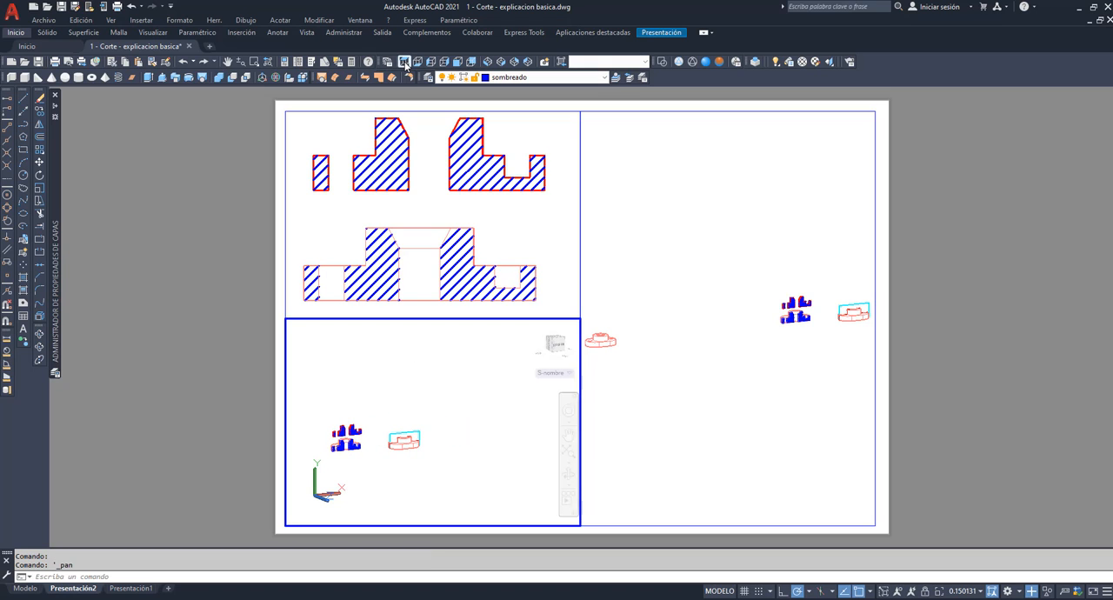
pyautogui.click(404, 62)
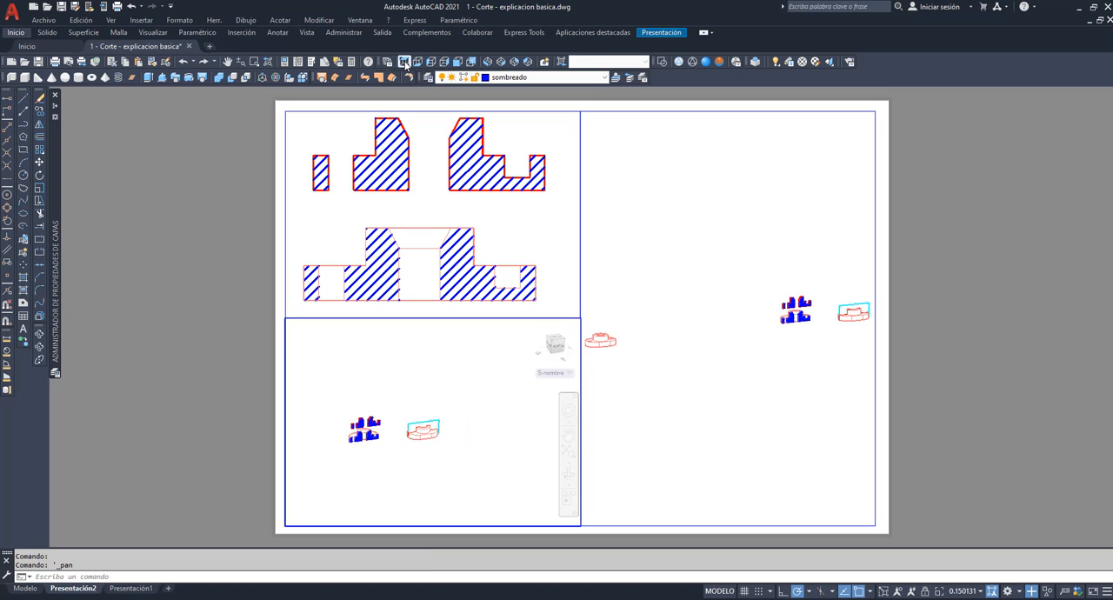
pyautogui.click(570, 437)
pyautogui.click(567, 422)
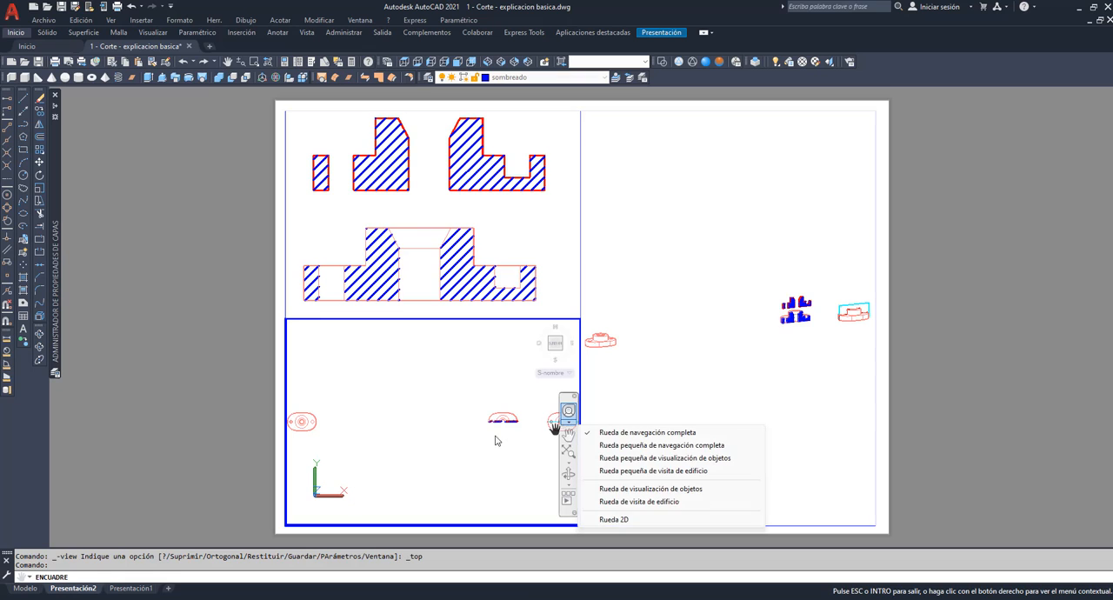
pyautogui.click(554, 426)
pyautogui.moveTo(536, 431); pyautogui.dragTo(382, 464)
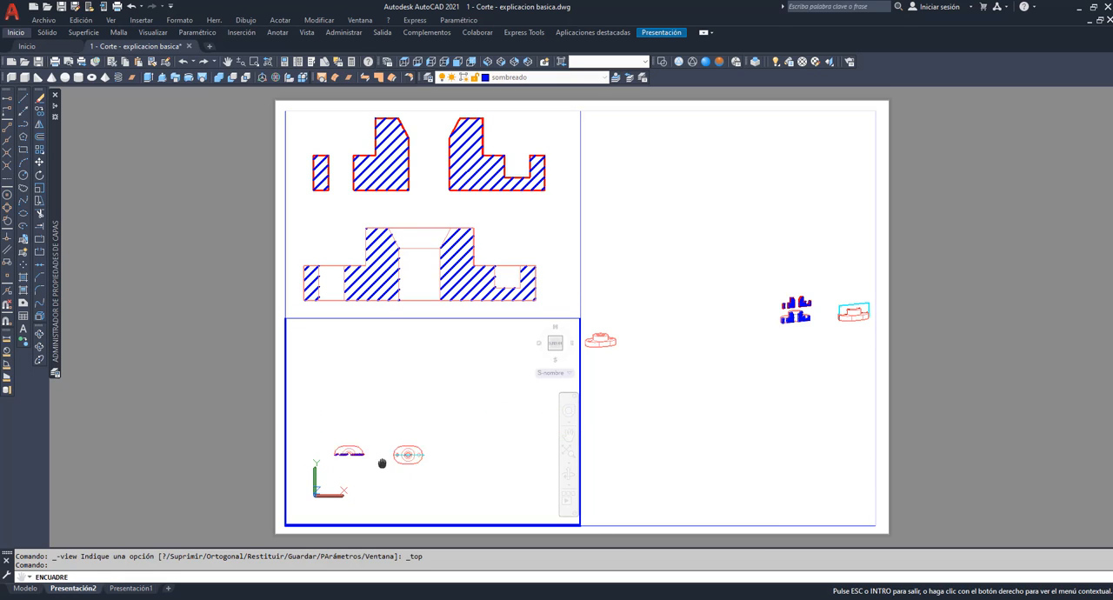
pyautogui.scroll(5, 390, 439)
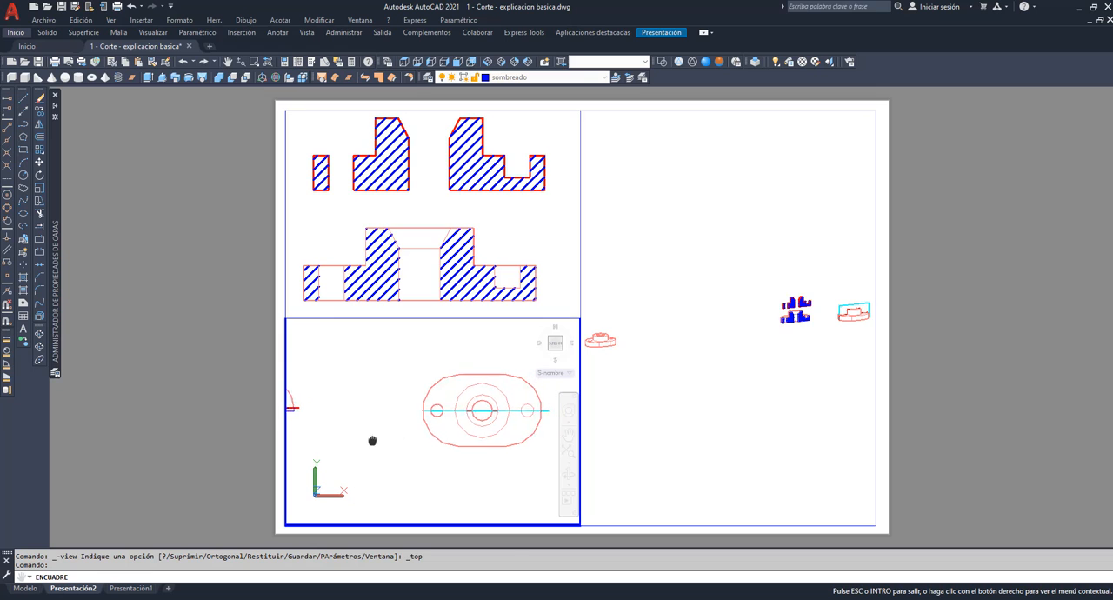
pyautogui.moveTo(469, 413); pyautogui.dragTo(389, 449)
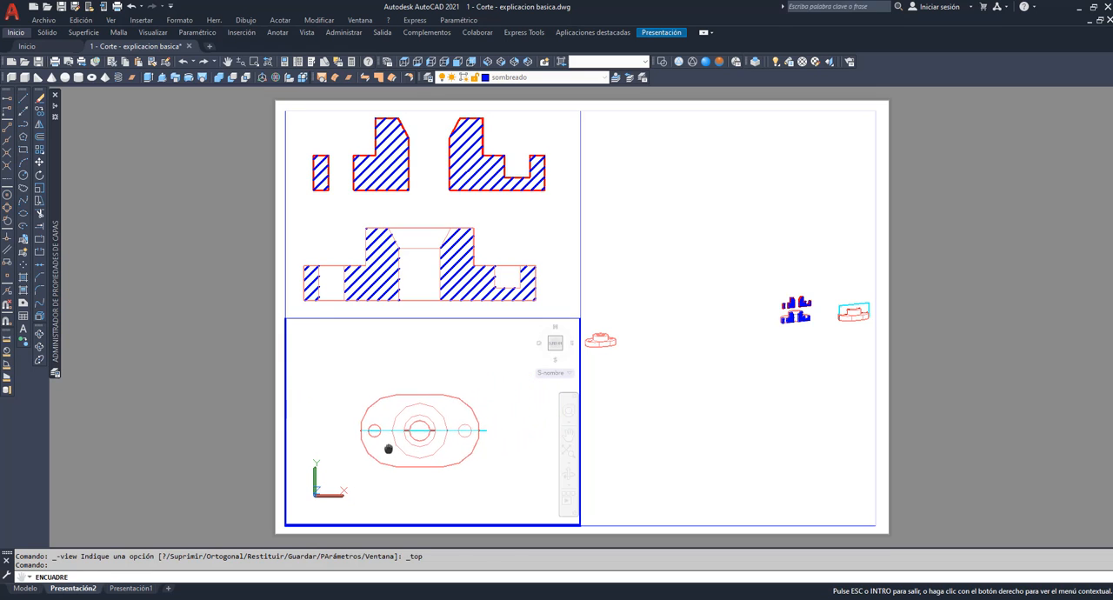
pyautogui.scroll(5, 389, 449)
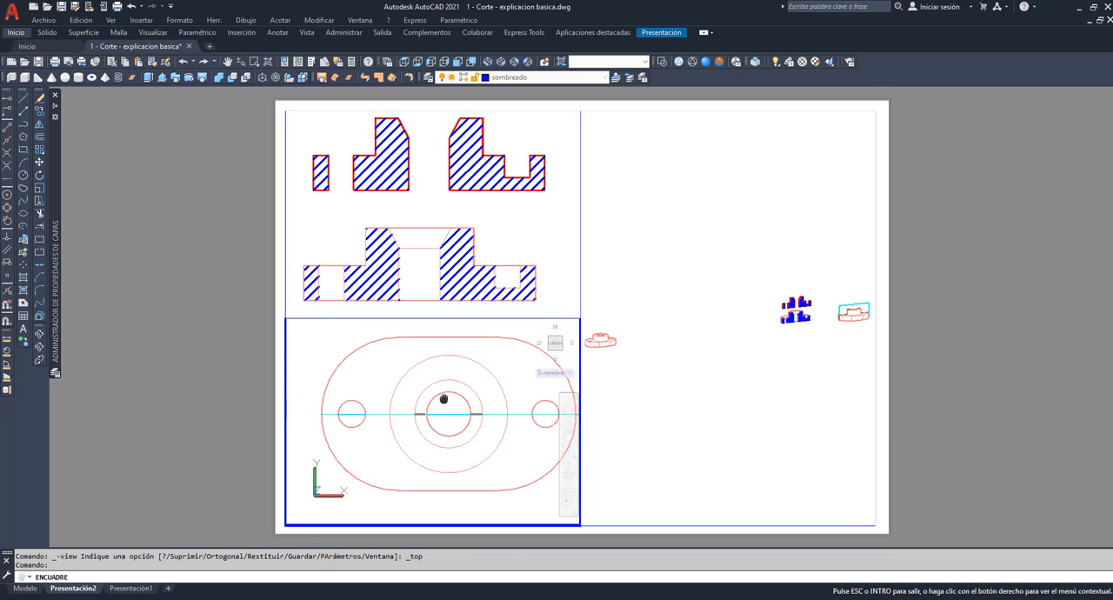
pyautogui.moveTo(443, 399); pyautogui.dragTo(399, 448)
pyautogui.press('Escape')
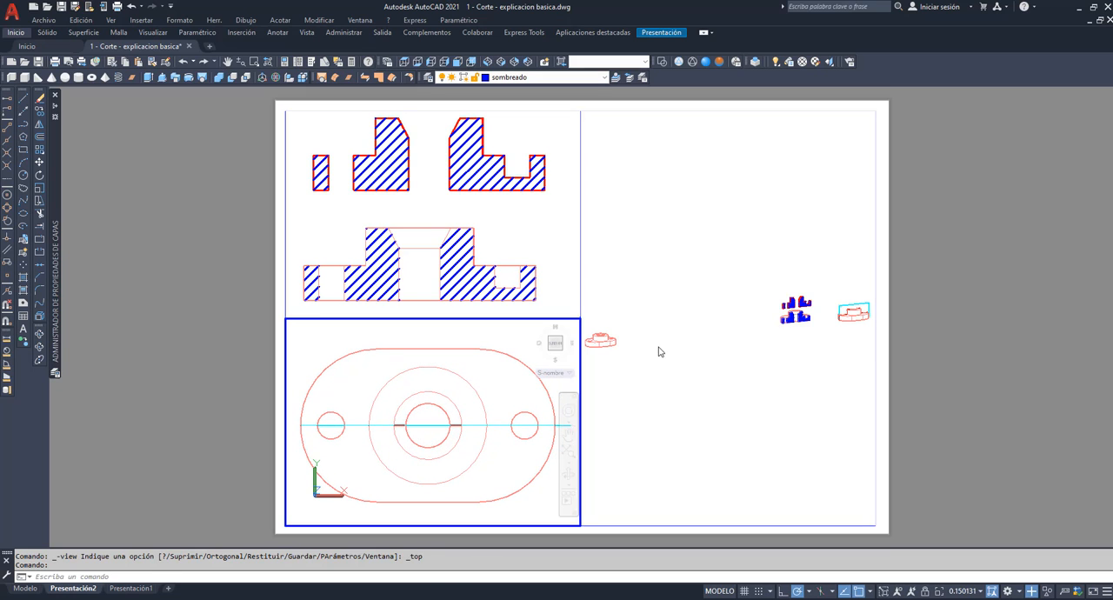
# Activate the sheet's tall right viewport and frame the solid with its cutting plane in the lower half, nearly filling the width.
pyautogui.click(657, 346)
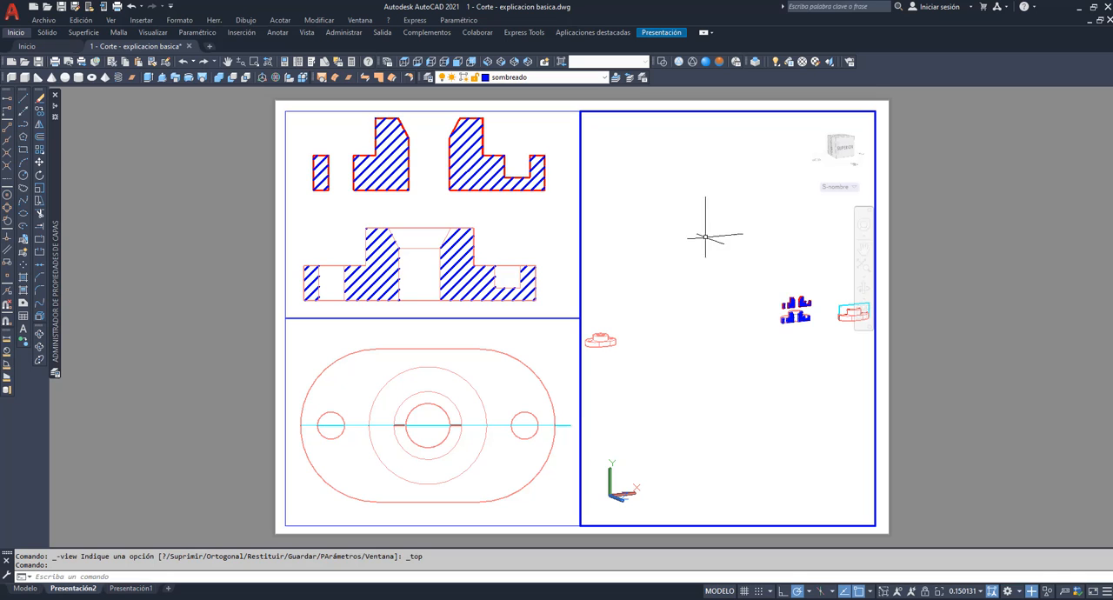
pyautogui.click(863, 249)
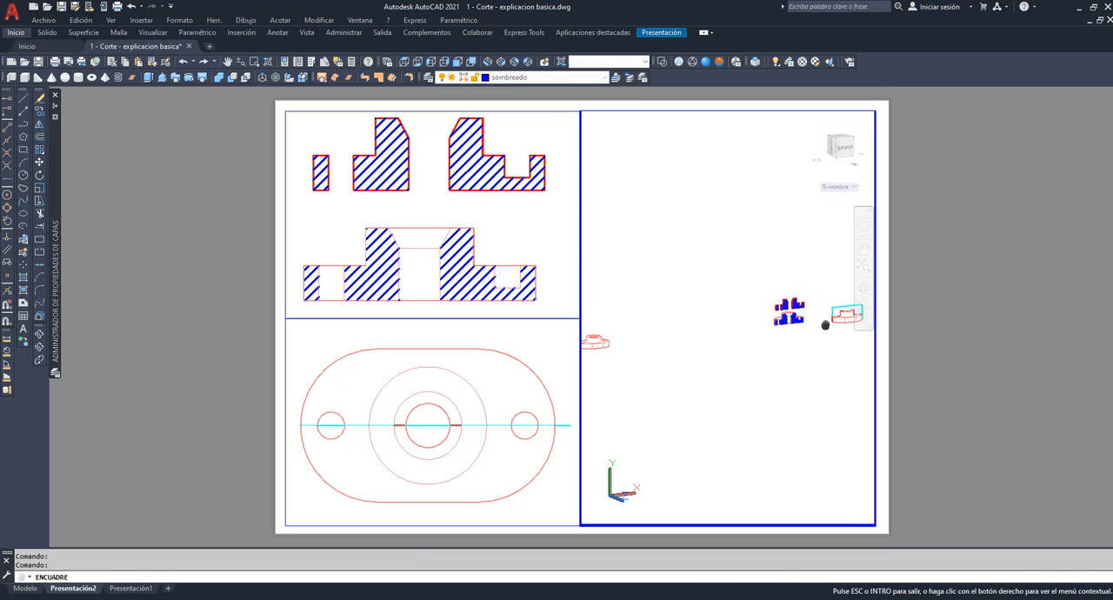
pyautogui.moveTo(828, 390)
pyautogui.mouseDown()
pyautogui.moveTo(699, 390)
pyautogui.moveTo(753, 374)
pyautogui.moveTo(633, 389)
pyautogui.mouseUp()
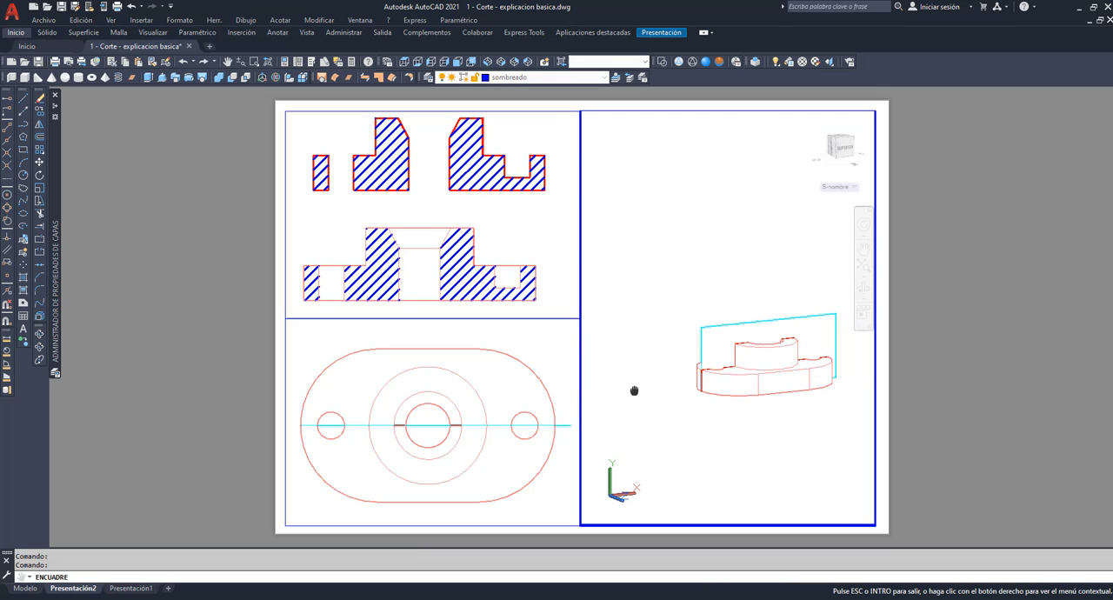
pyautogui.moveTo(792, 385); pyautogui.dragTo(687, 391)
pyautogui.moveTo(761, 375); pyautogui.dragTo(711, 390)
pyautogui.scroll(5, 713, 386)
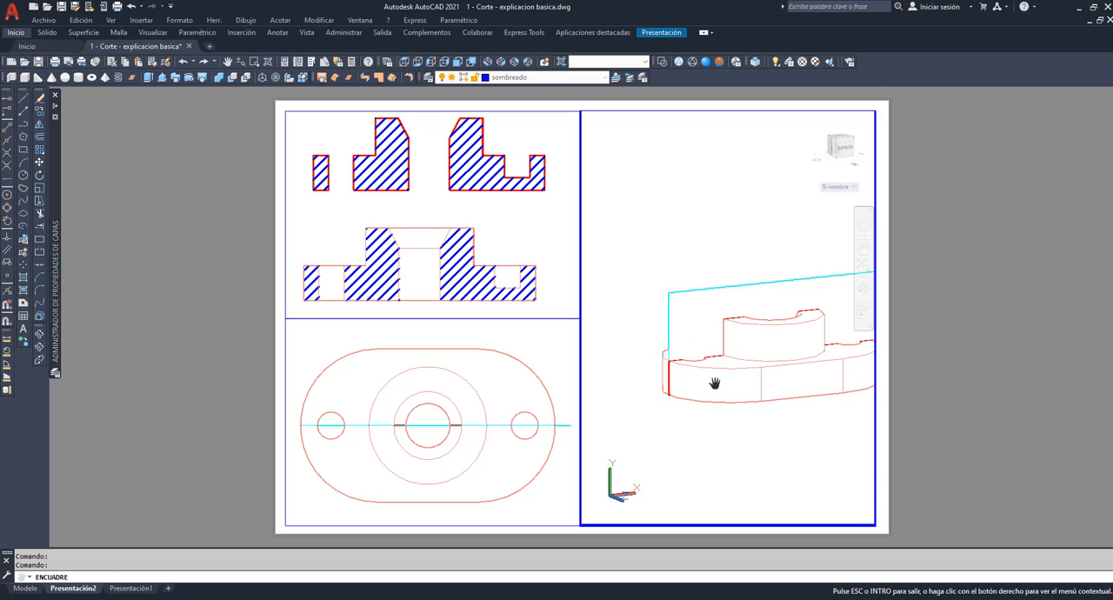
pyautogui.moveTo(771, 345); pyautogui.dragTo(622, 424)
pyautogui.moveTo(729, 383); pyautogui.dragTo(660, 425)
pyautogui.moveTo(705, 396)
pyautogui.mouseDown()
pyautogui.moveTo(663, 425)
pyautogui.moveTo(681, 412)
pyautogui.mouseUp()
pyautogui.rightClick(690, 405)
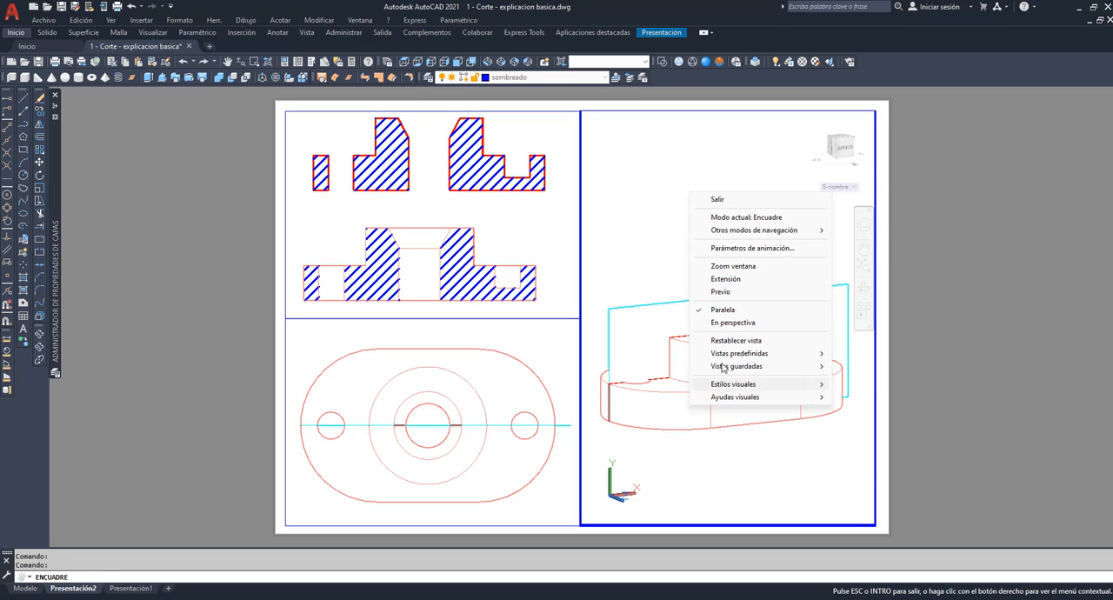
pyautogui.click(719, 199)
# Try the Realistic and wireframe visual styles in the sheet's right viewport, settle on Conceptual, and switch to layout Presentación1.
pyautogui.click(719, 62)
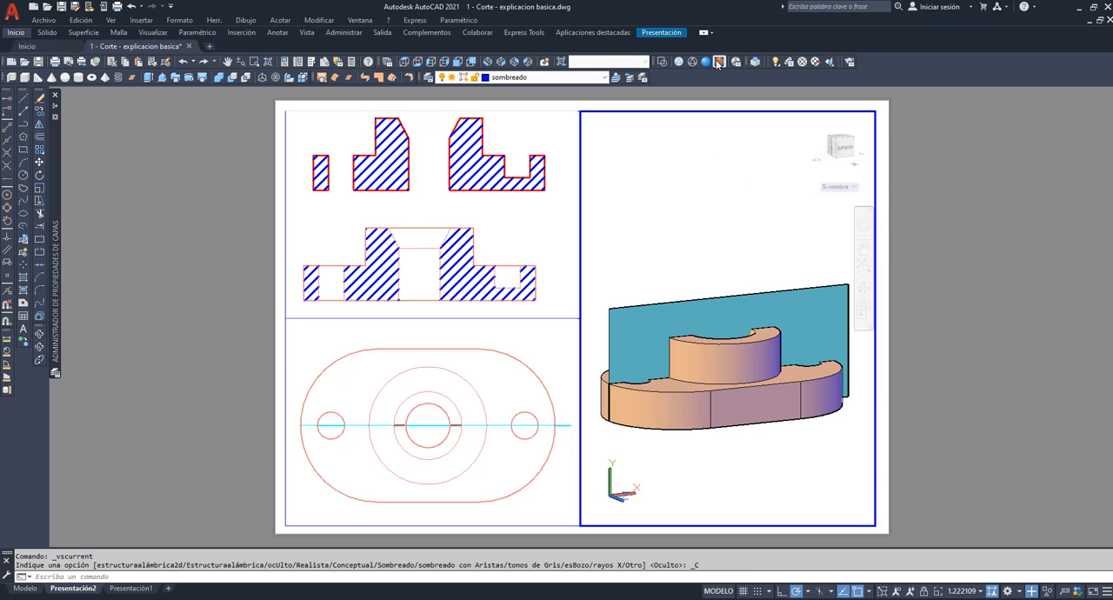
pyautogui.click(706, 62)
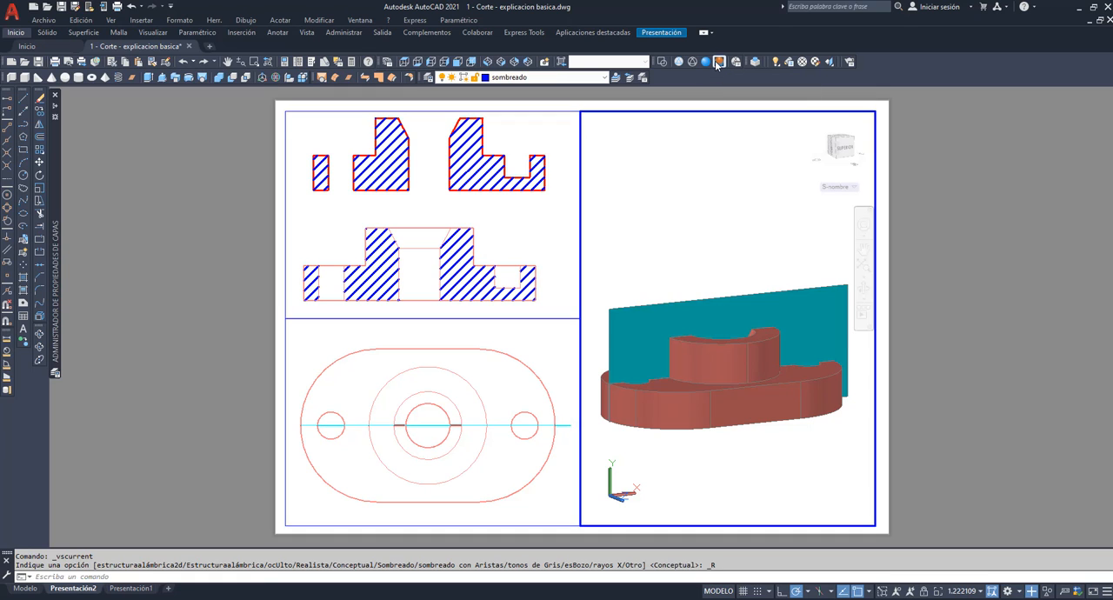
pyautogui.click(719, 62)
pyautogui.click(680, 63)
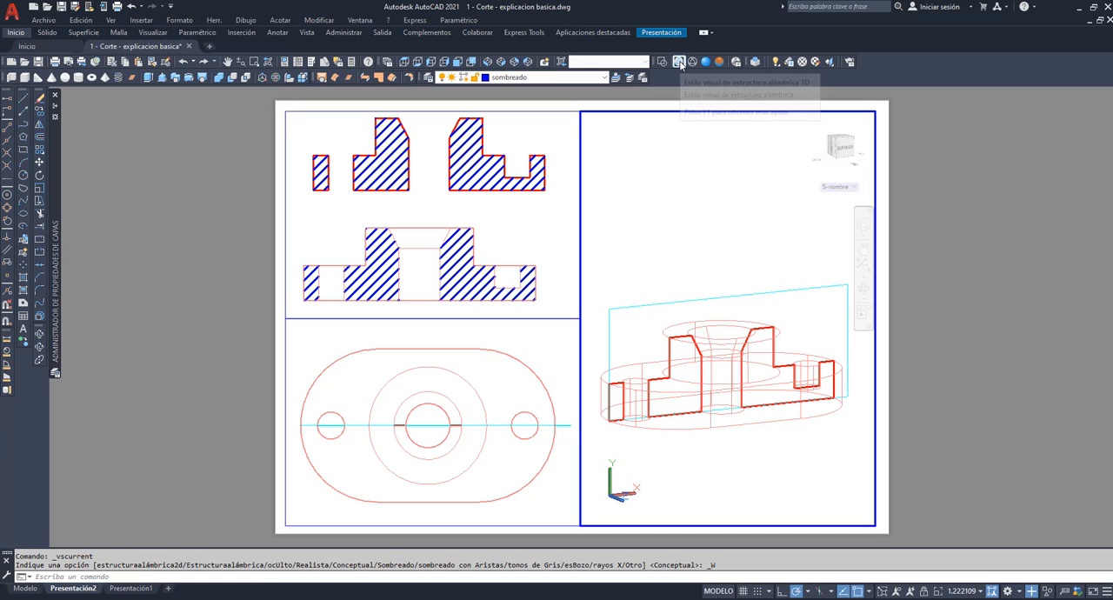
pyautogui.click(719, 62)
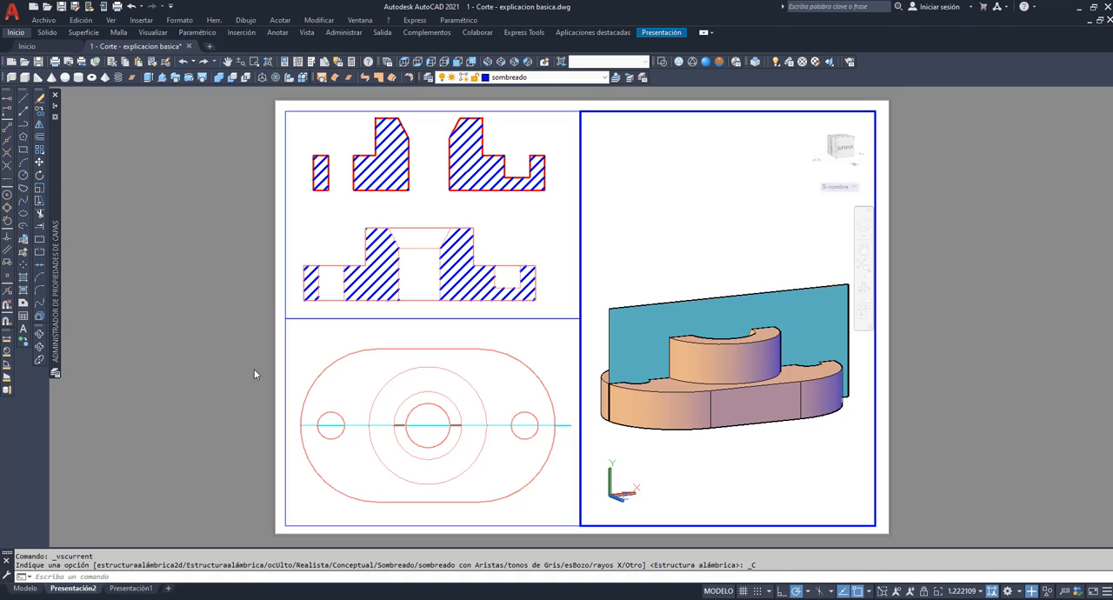
pyautogui.click(129, 589)
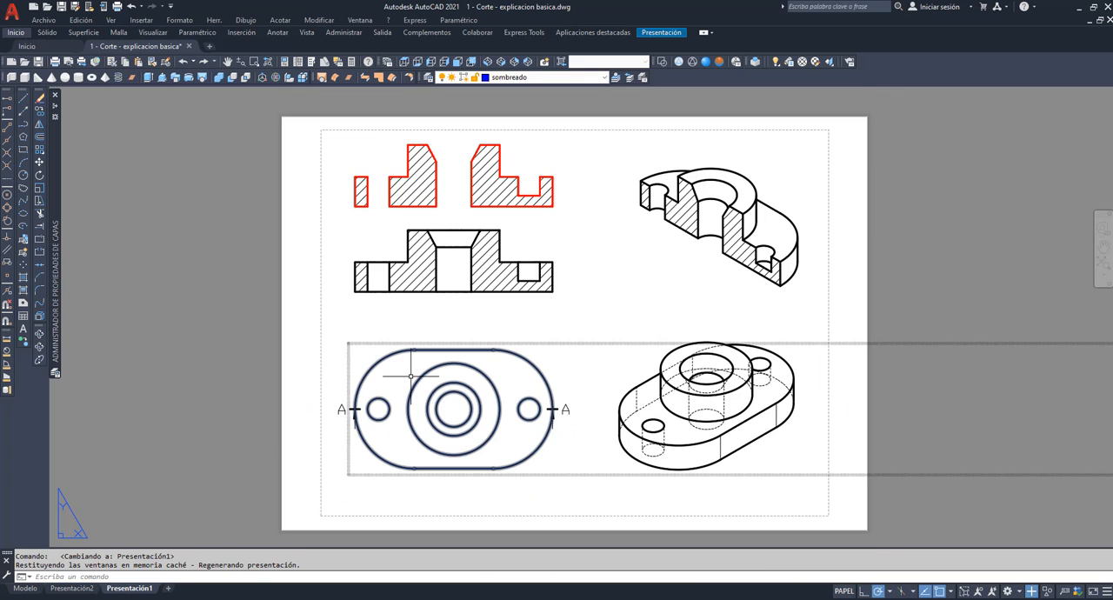